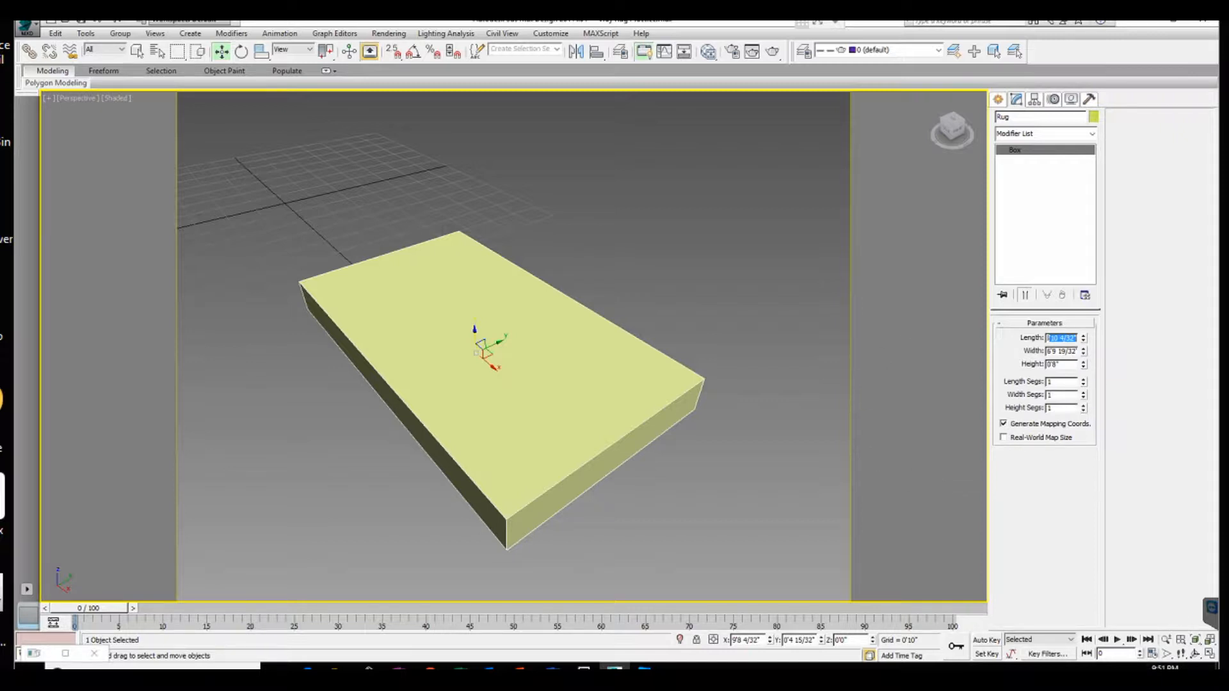
Set the rug box's length to 4 feet, its width to 7 feet and its height to 0.5 inch
drag(1029, 117, 996, 117)
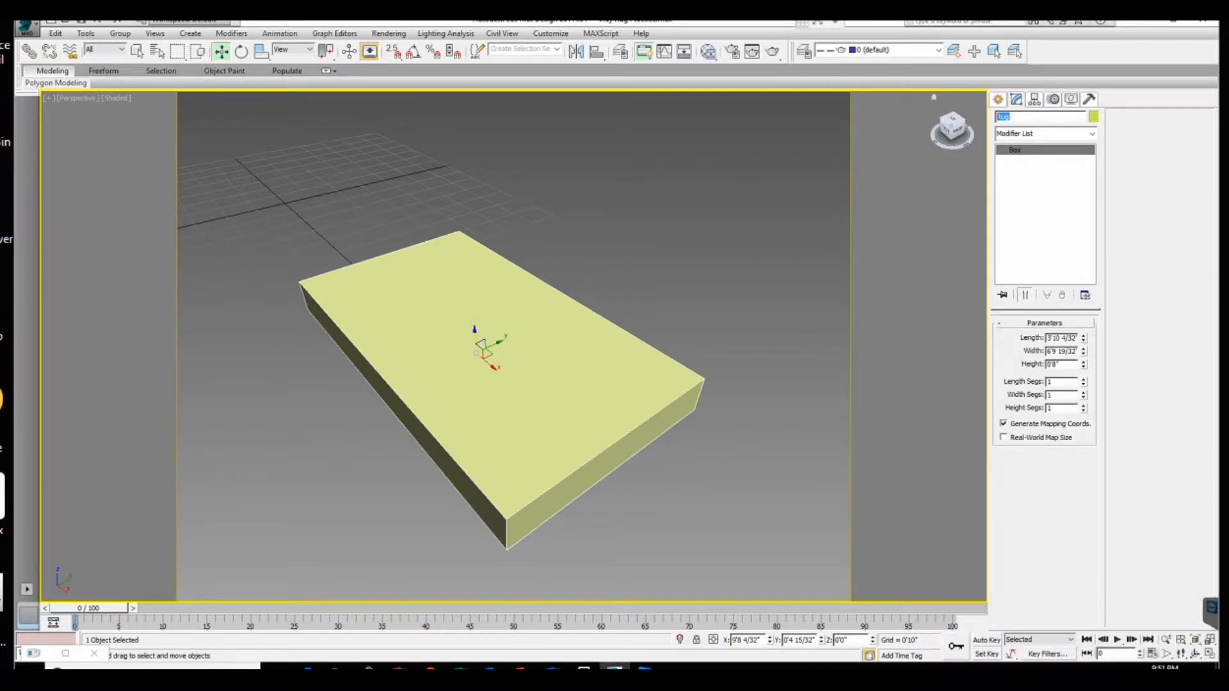
click(1073, 338)
double_click(1062, 338)
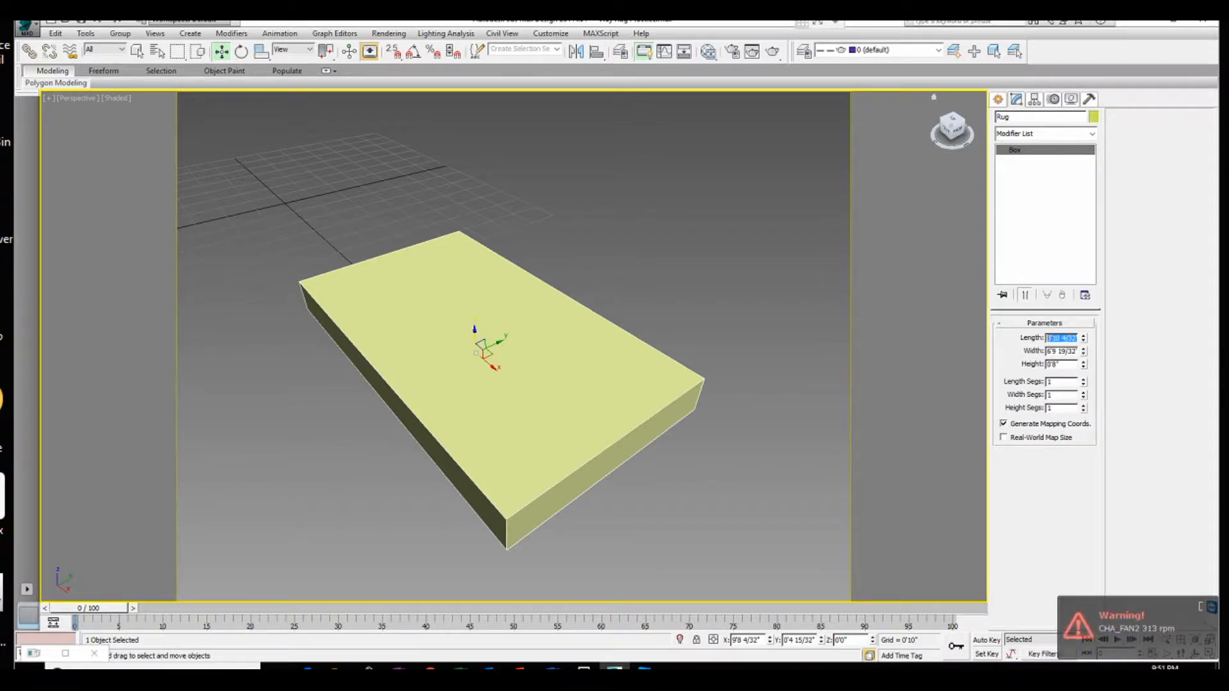
text(4)
key(Tab)
text(7)
key(Tab)
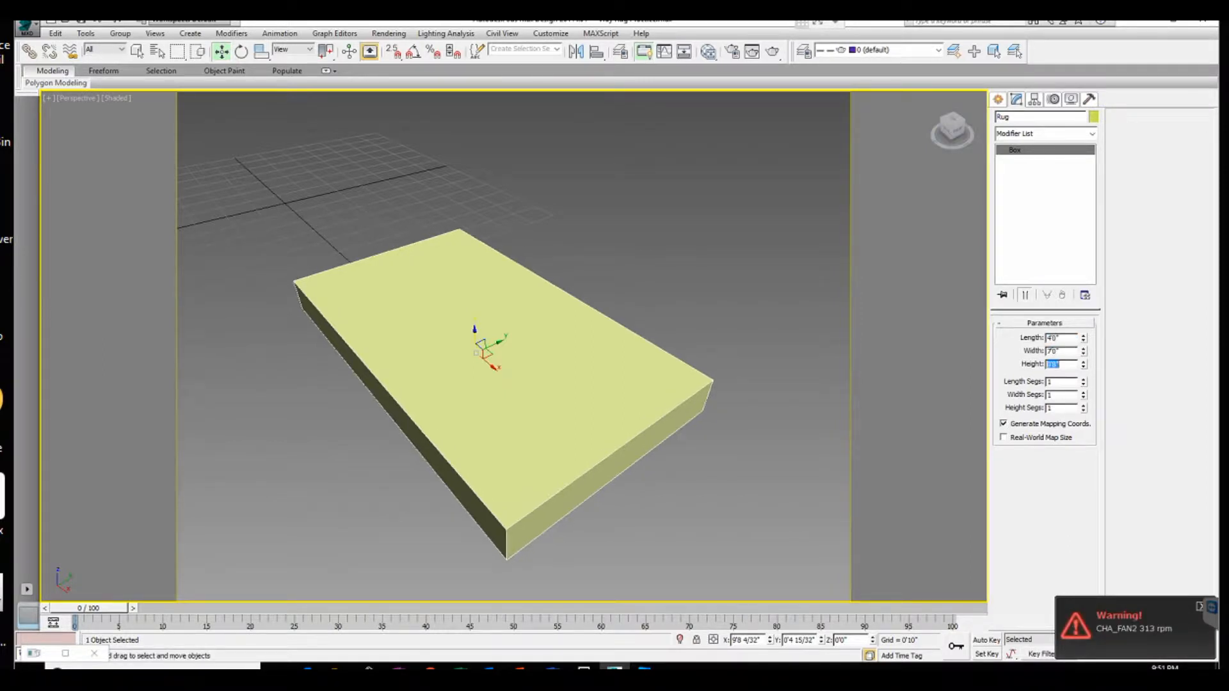
text(.5)
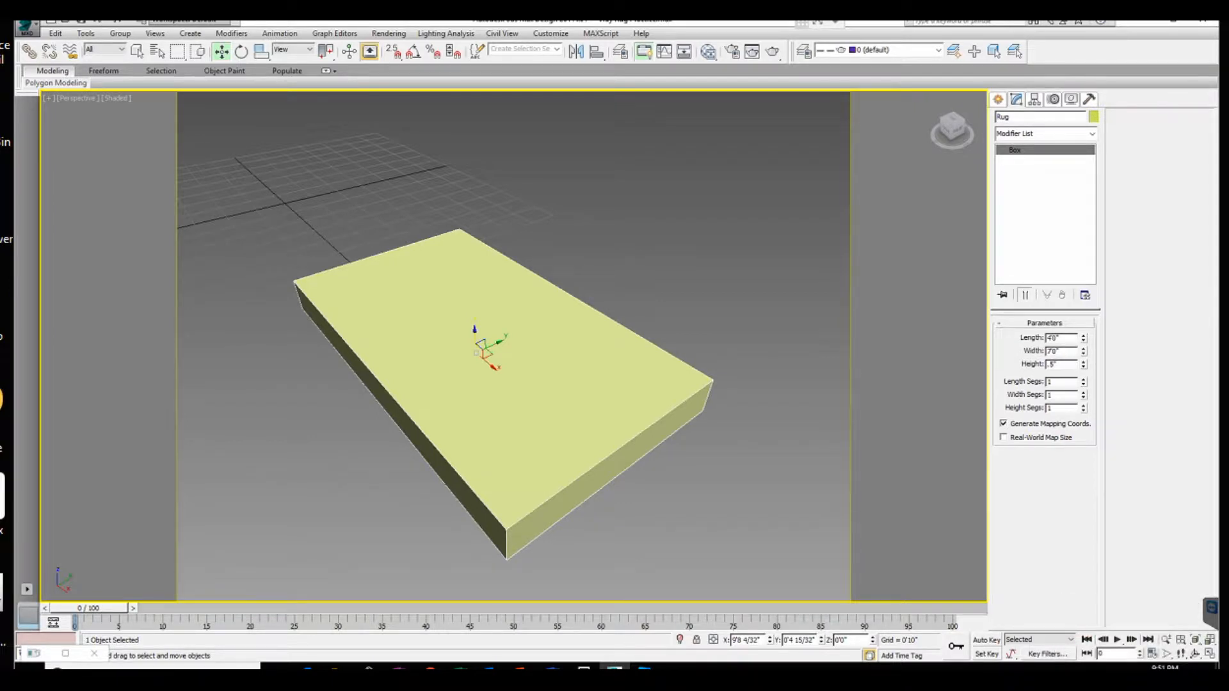
key(Return)
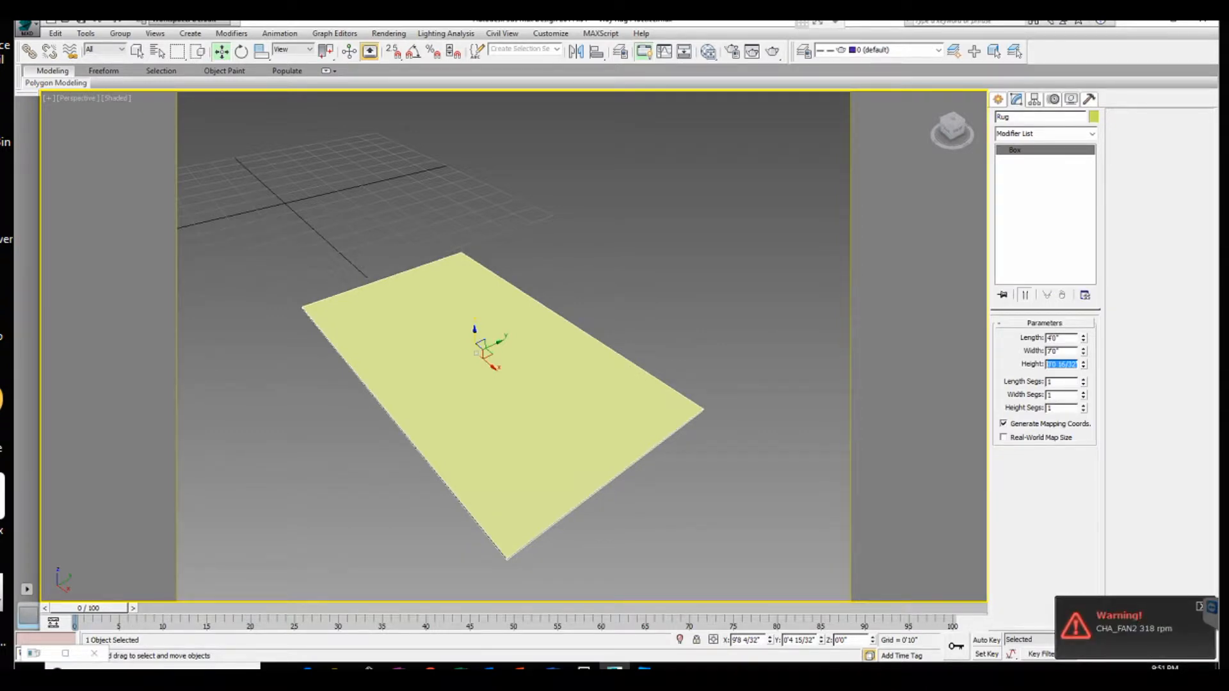
Deselect the rug and switch the perspective view to wireframe display
key(ctrl+d)
key(F3)
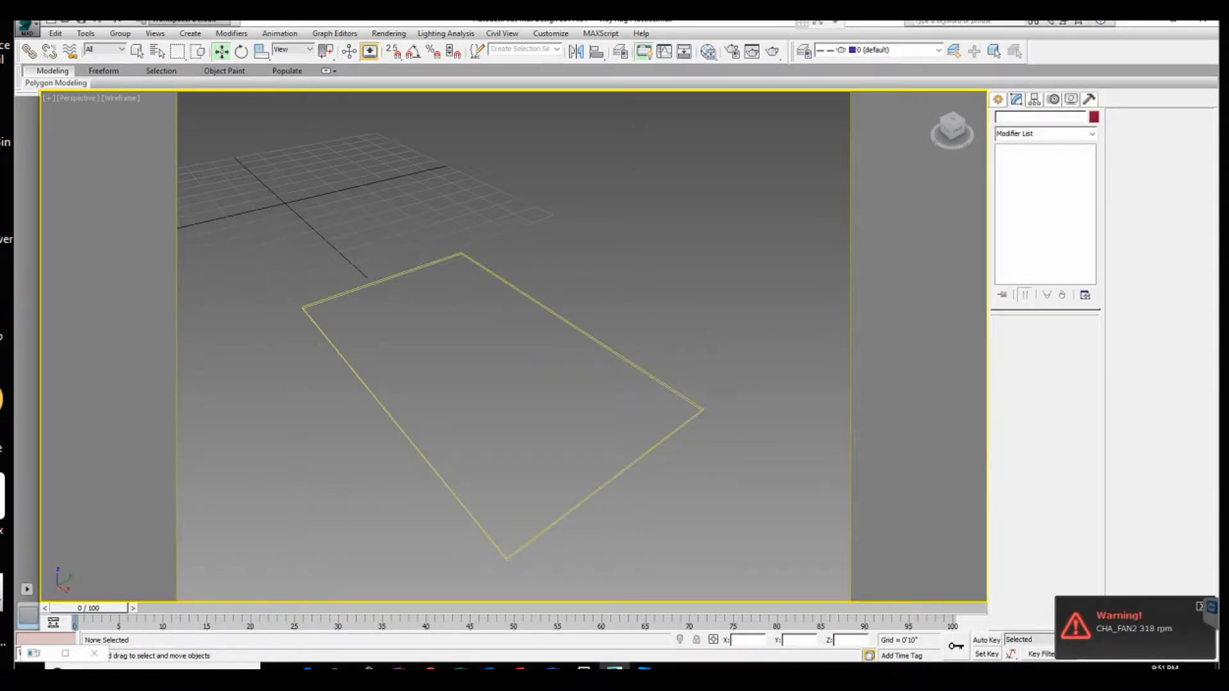
middle_drag(547, 526, 525, 460)
scroll(525, 524, up, 2)
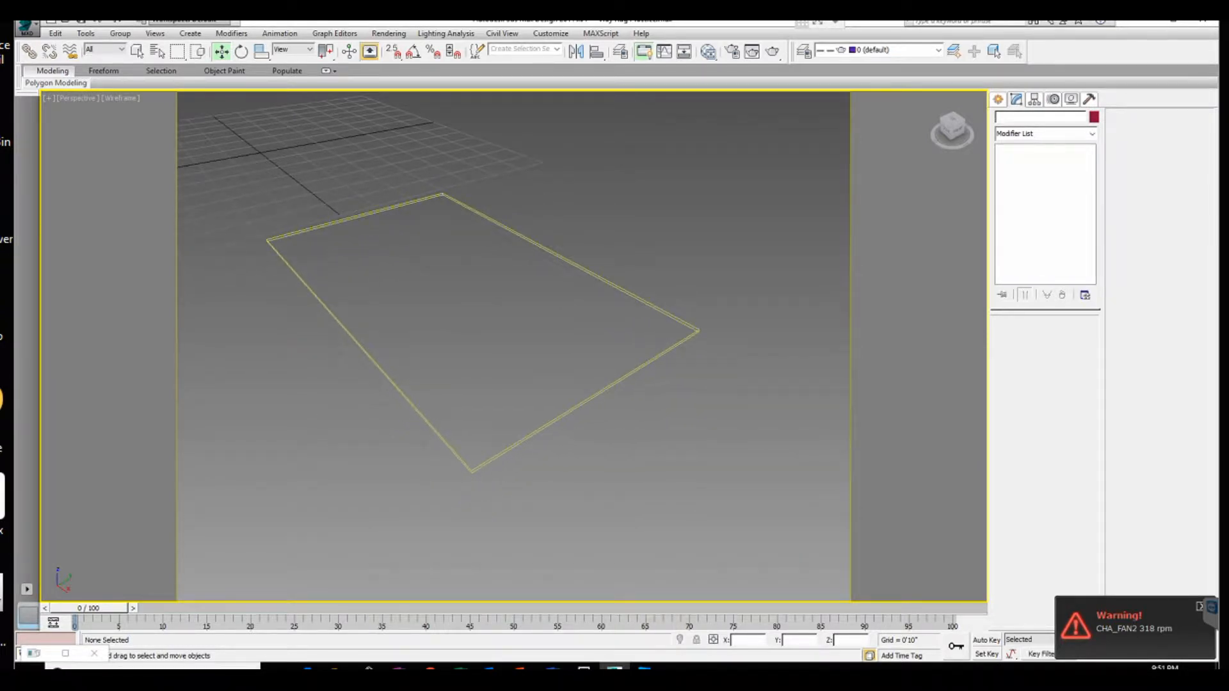
scroll(500, 333, up, 2)
scroll(460, 283, down, 3)
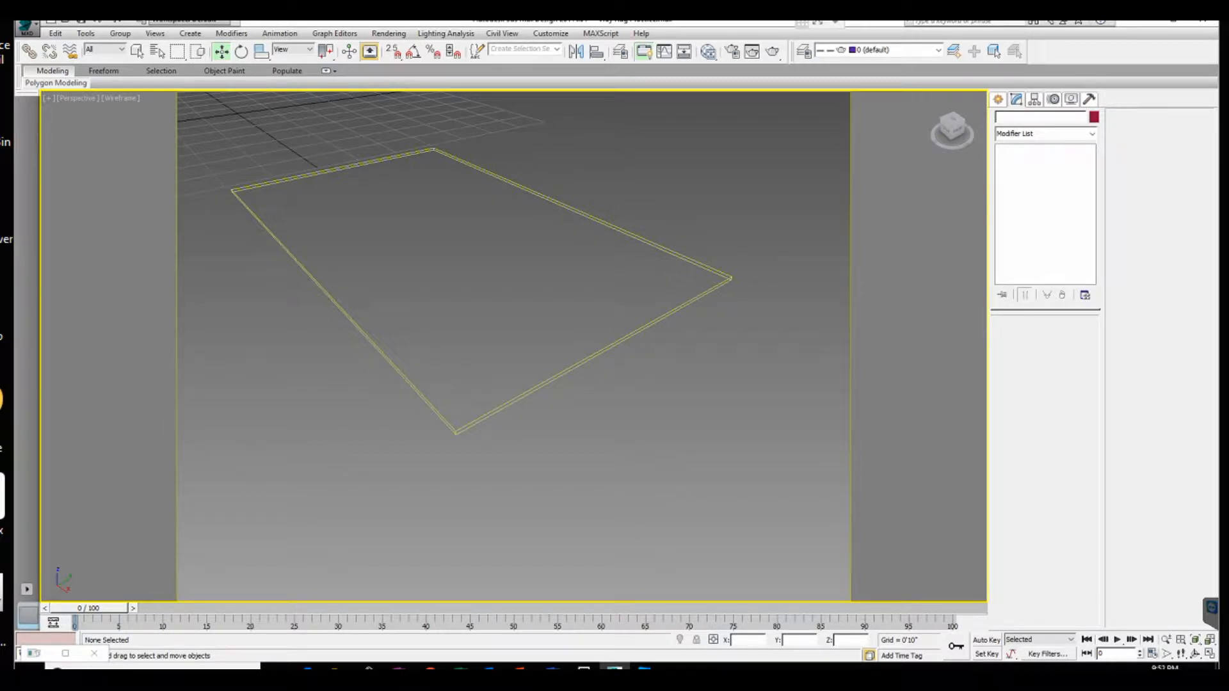
scroll(453, 433, up, 4)
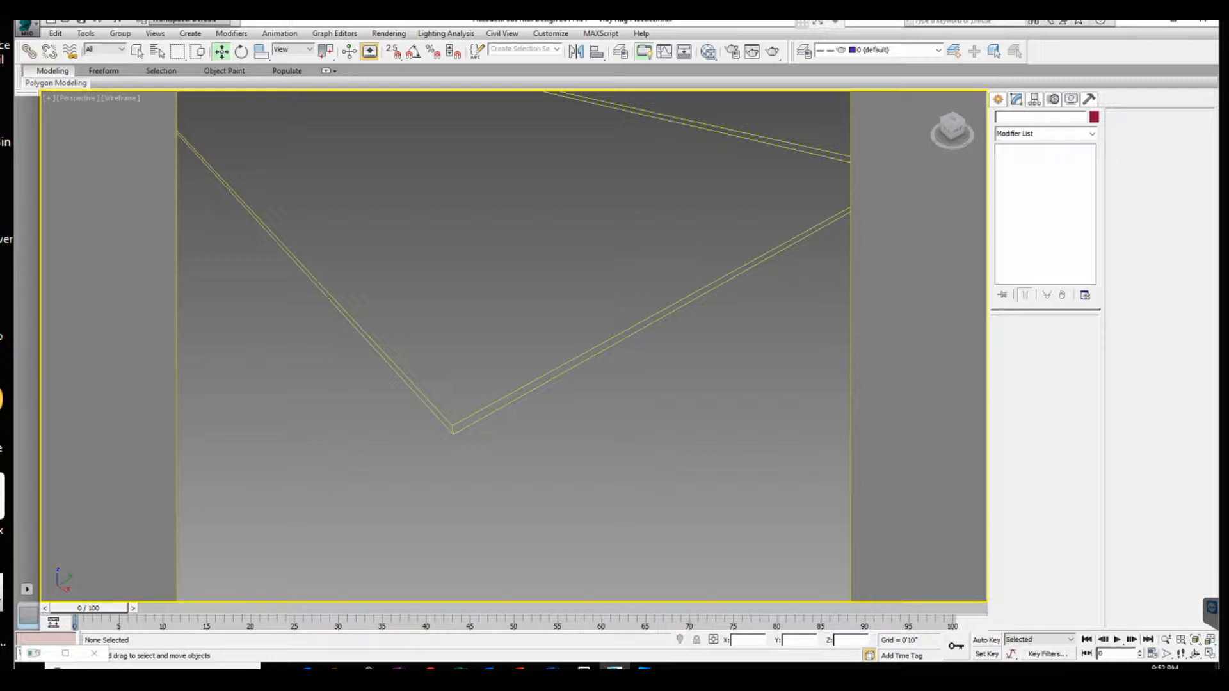
Select the rug box and convert it to an Editable Poly
key(ctrl+a)
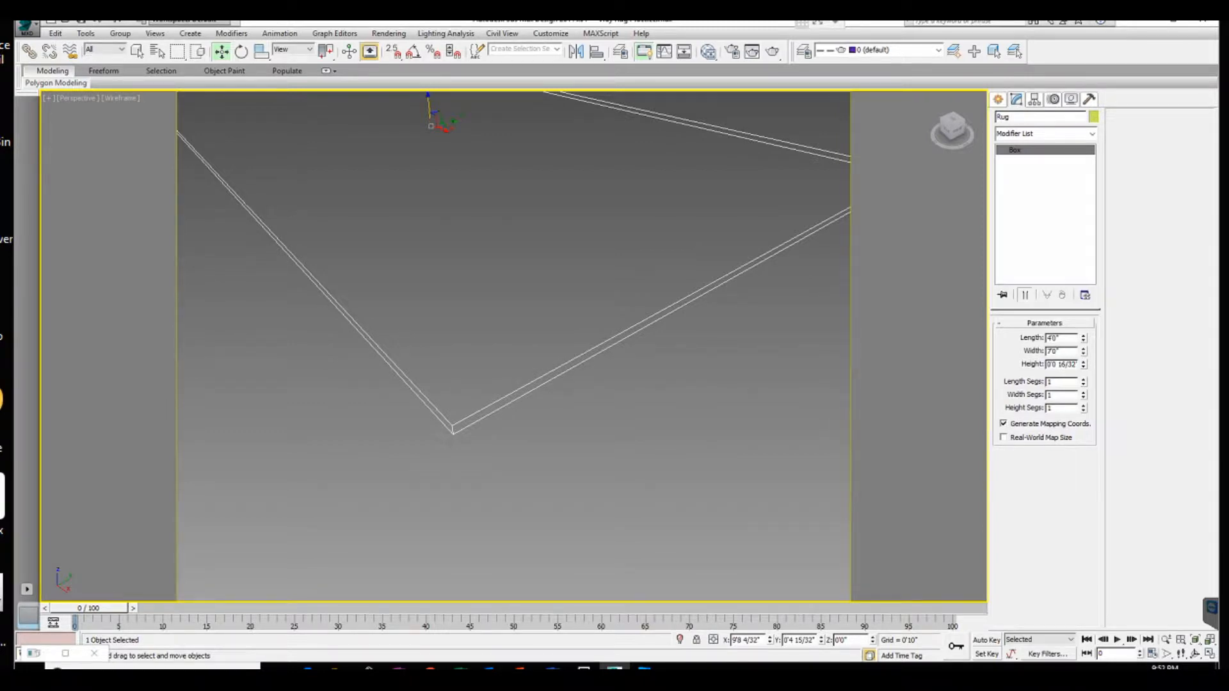
right_click(393, 244)
mouse_move(448, 361)
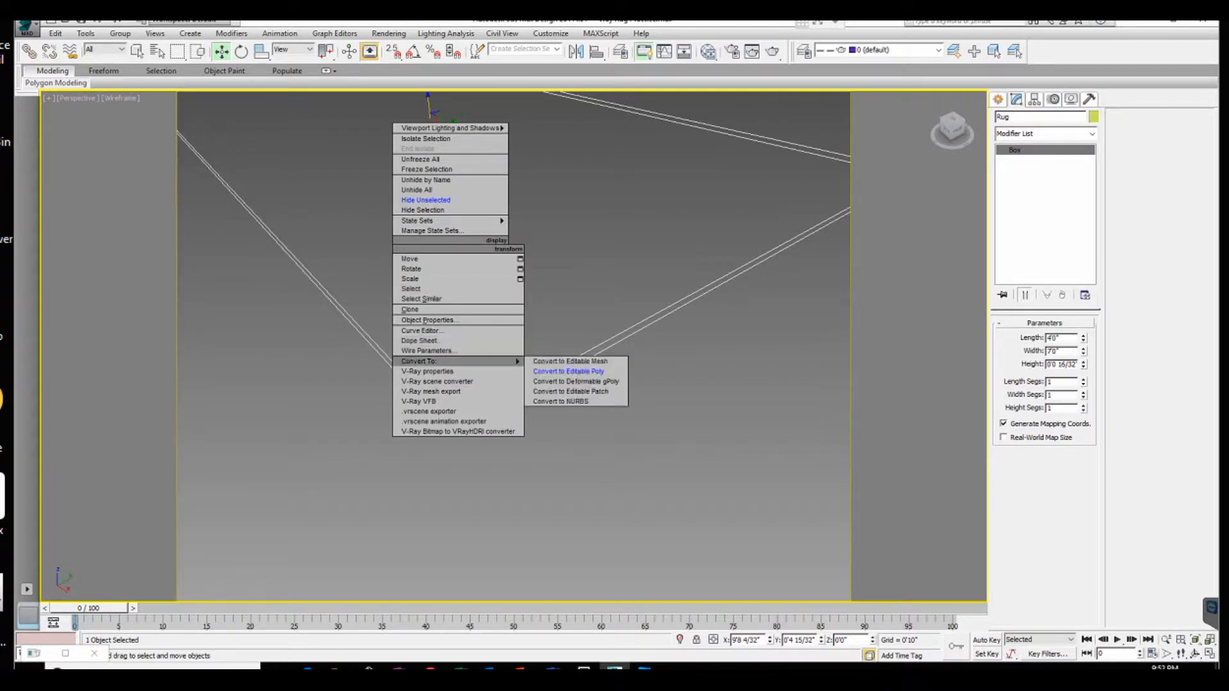
click(568, 371)
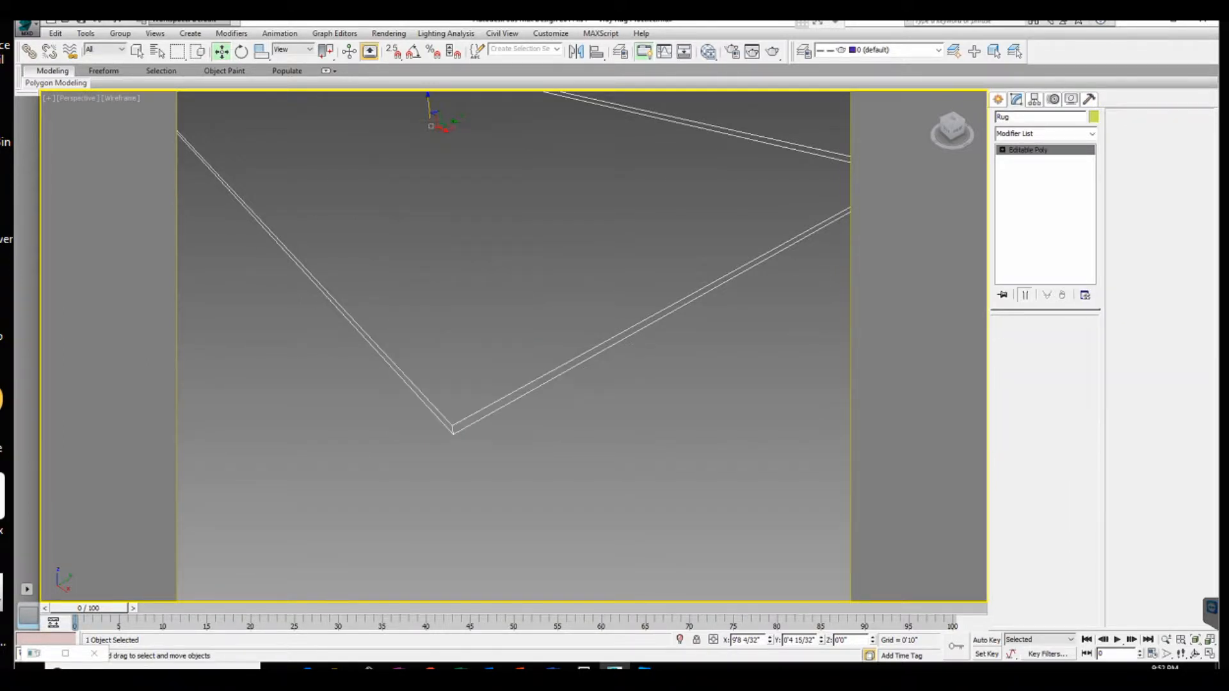
Connect the ring of four long rug edges with 2 segments and a pinch of 93, adding edge loops near both short ends
click(1028, 337)
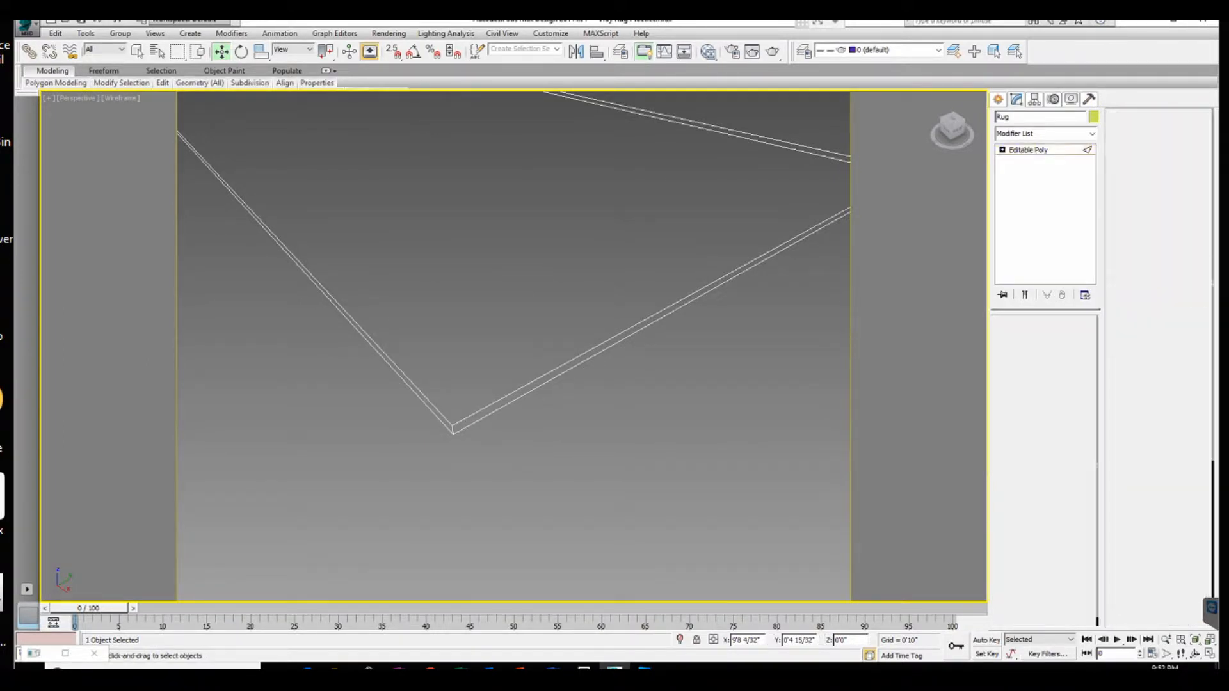
click(384, 352)
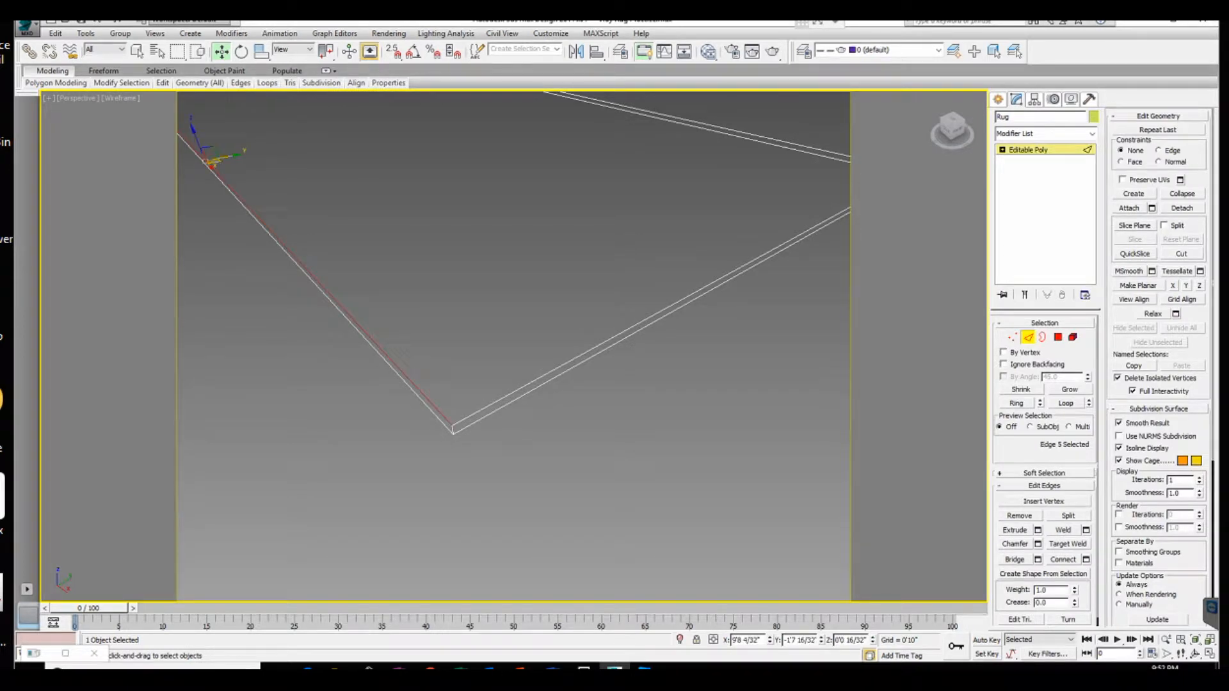
click(1017, 403)
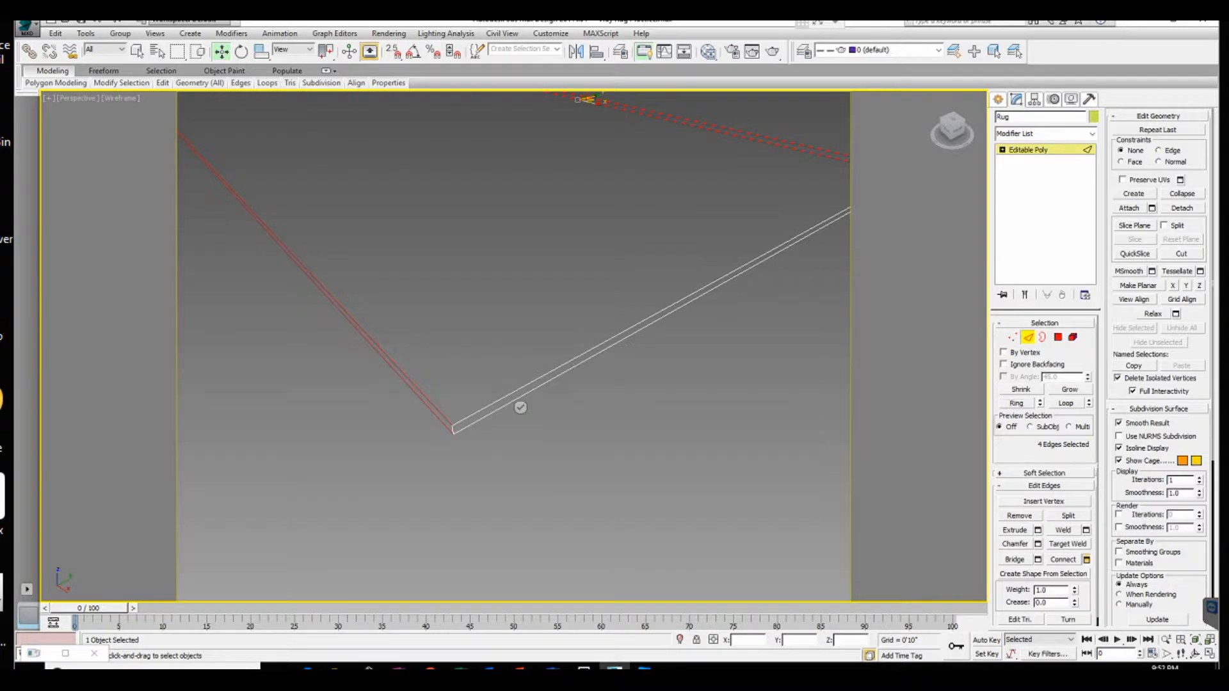
click(1086, 560)
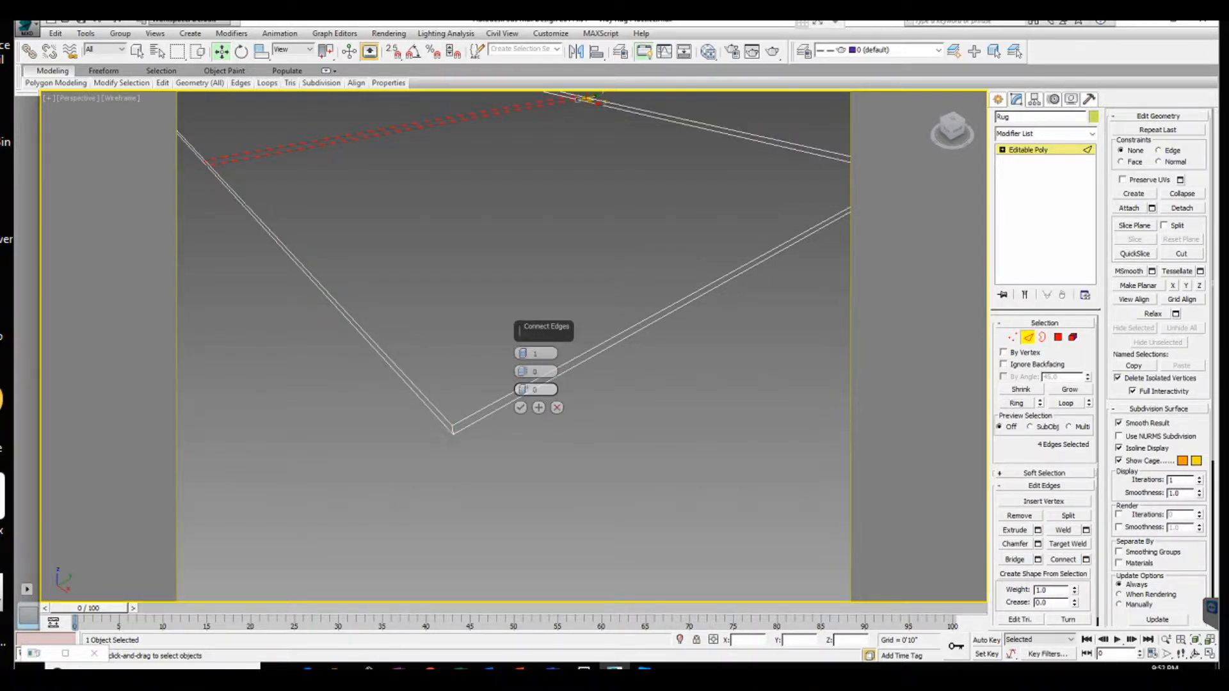
click(523, 351)
drag(523, 371, 523, 349)
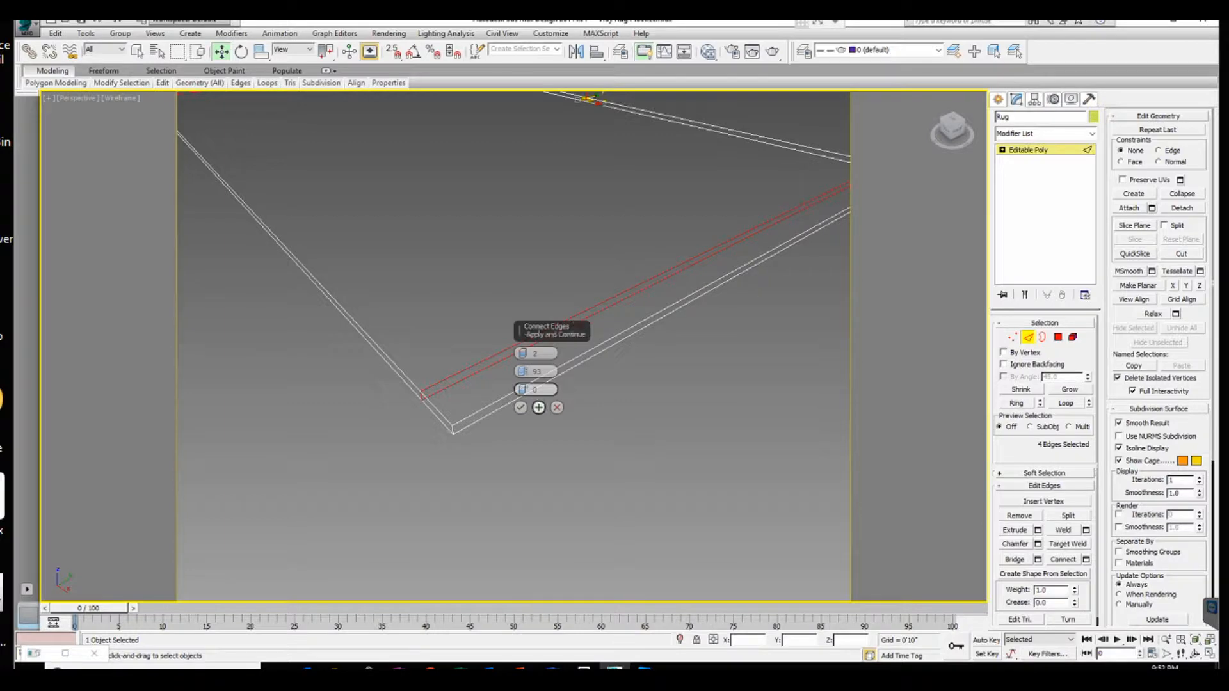
key(Return)
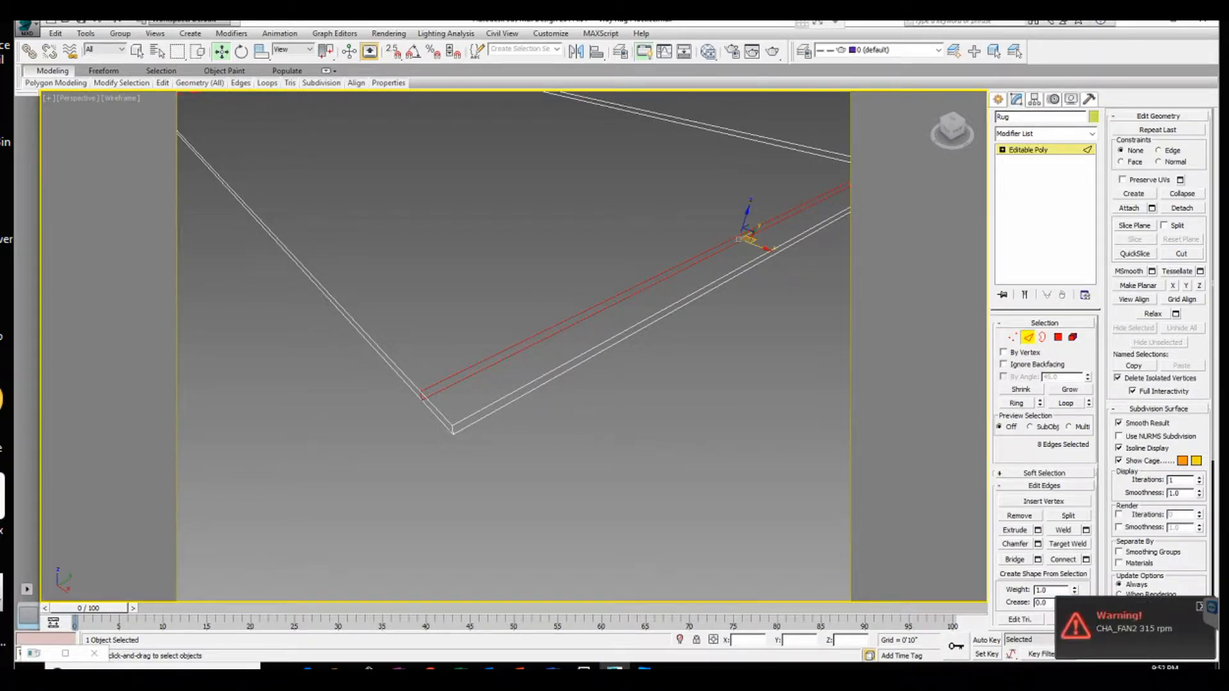
Connect the ring of edges running across the rug's width with 2 segments and a pinch of 89, adding loops near both long sides
click(1017, 403)
scroll(597, 347, down, 6)
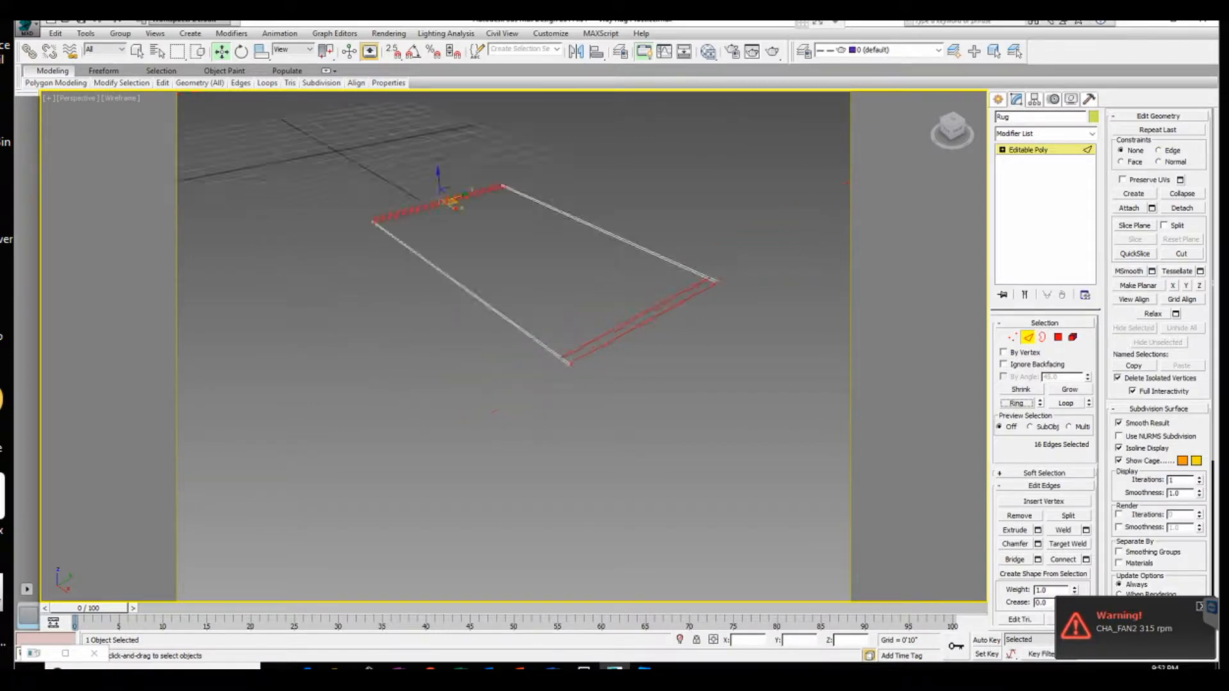
scroll(579, 327, up, 5)
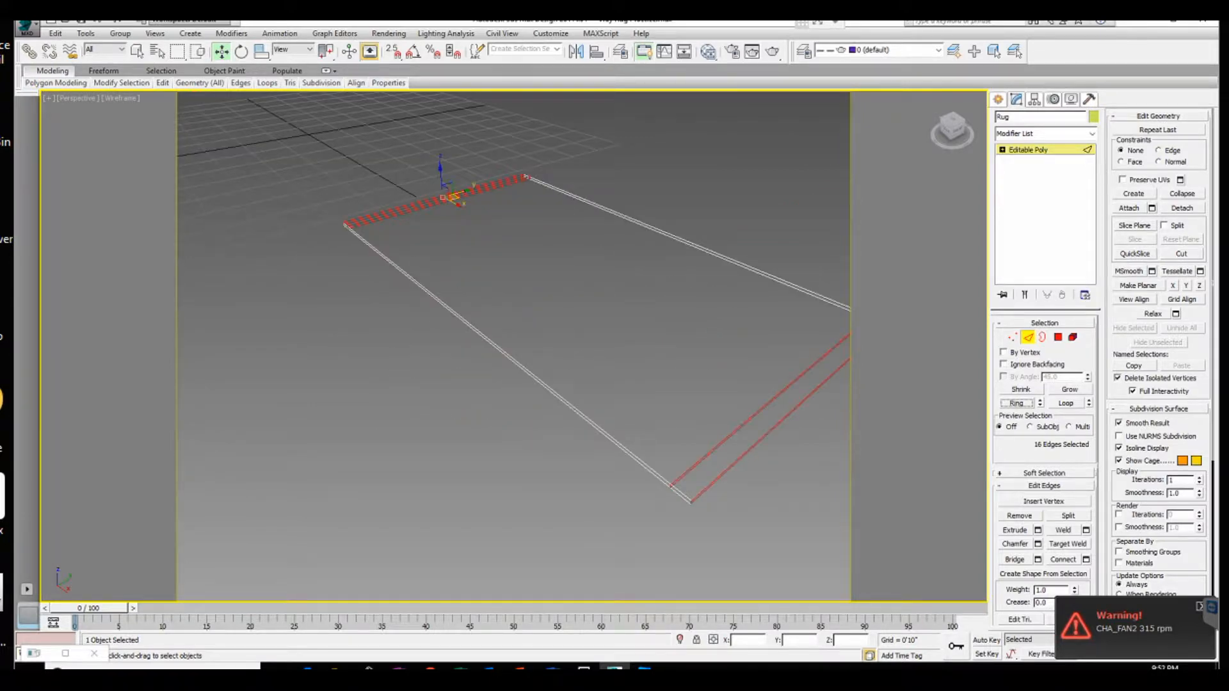
scroll(512, 365, down, 3)
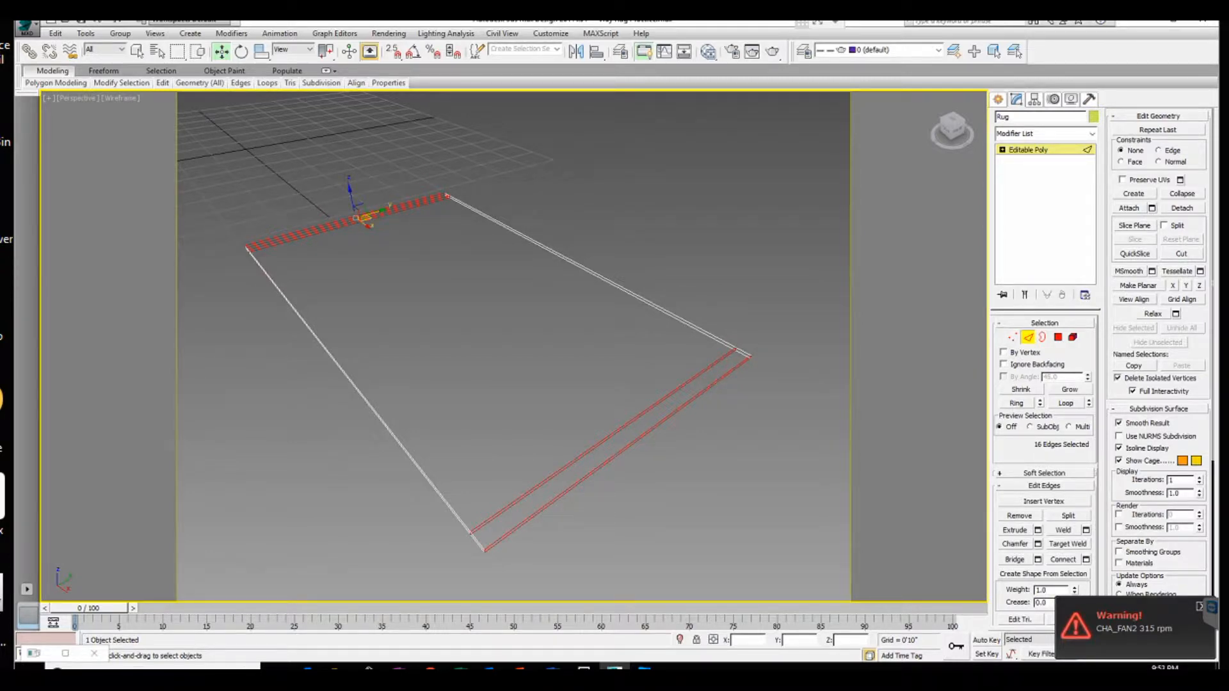
click(1085, 559)
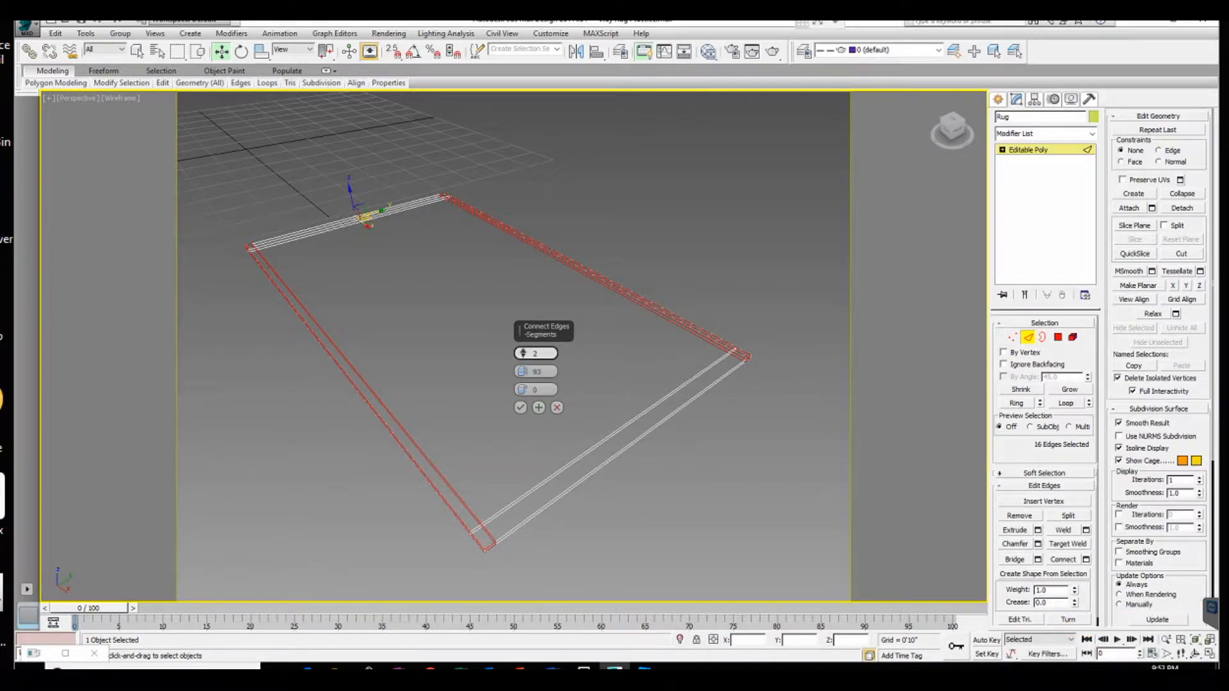
mouse_move(523, 353)
mouse_down()
mouse_move(523, 338)
mouse_move(523, 360)
mouse_up()
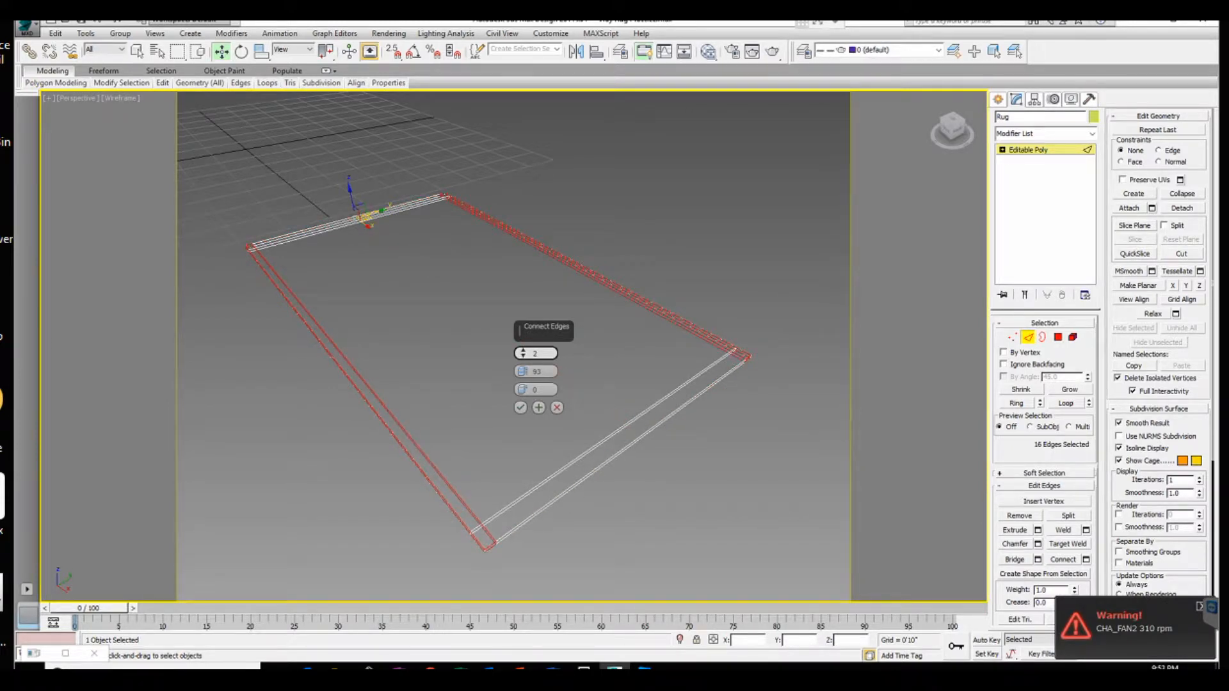
drag(523, 371, 522, 376)
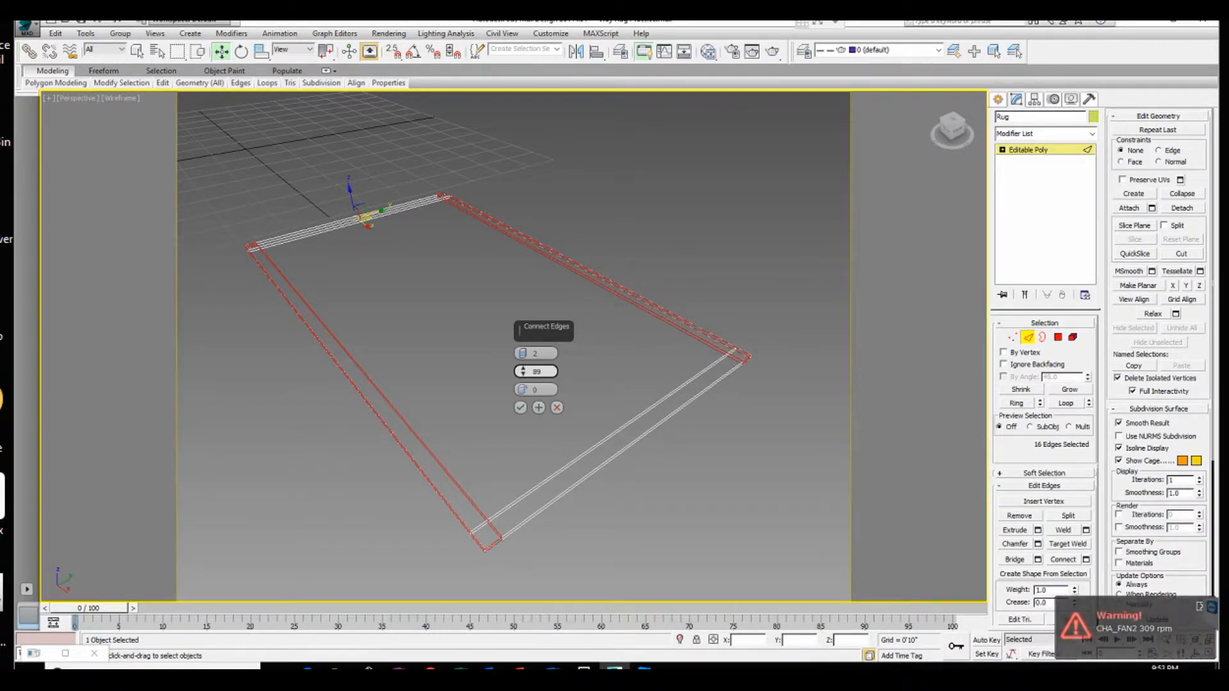
click(520, 407)
Leave edge editing and add a TurboSmooth modifier to the rug with 2 iterations
middle_drag(520, 407, 511, 367)
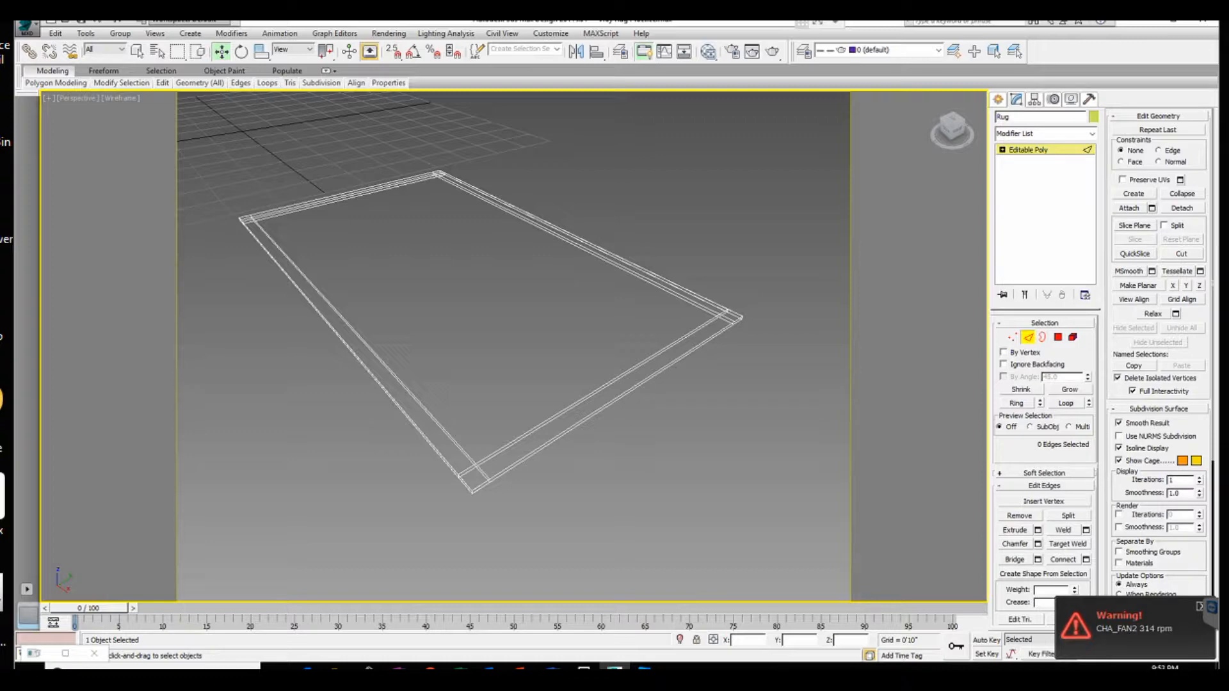
middle_drag(512, 358, 530, 388)
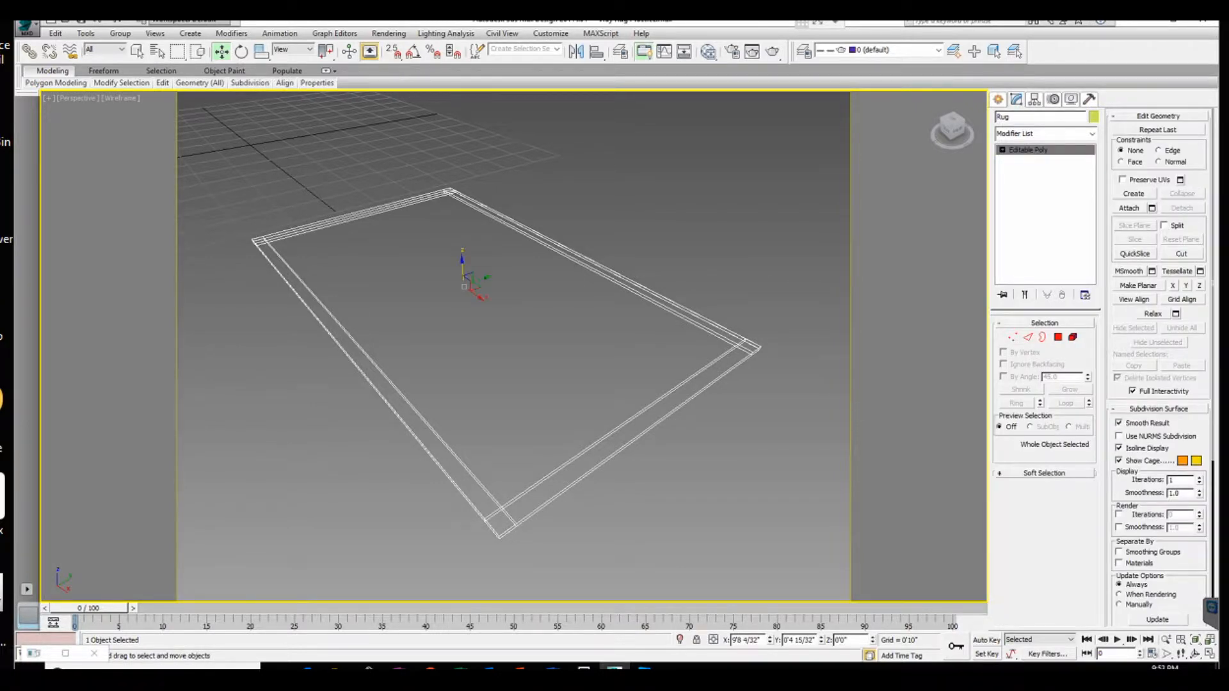
click(1092, 133)
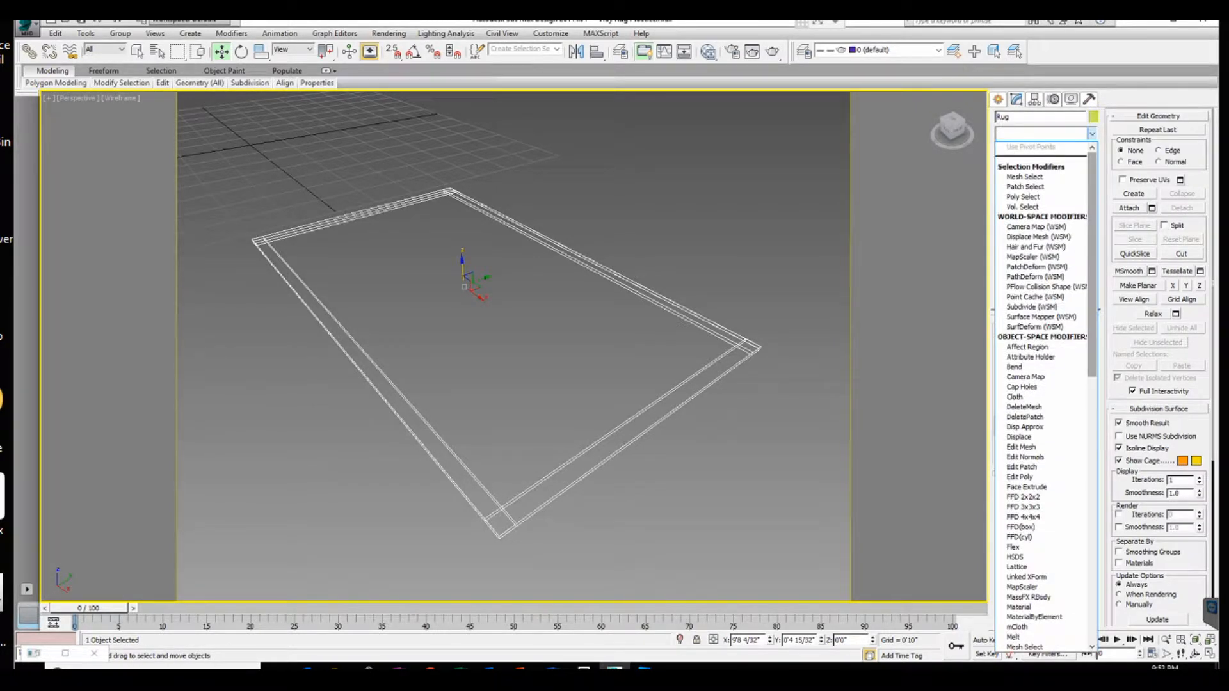
scroll(1041, 397, down, 10)
scroll(1043, 397, down, 6)
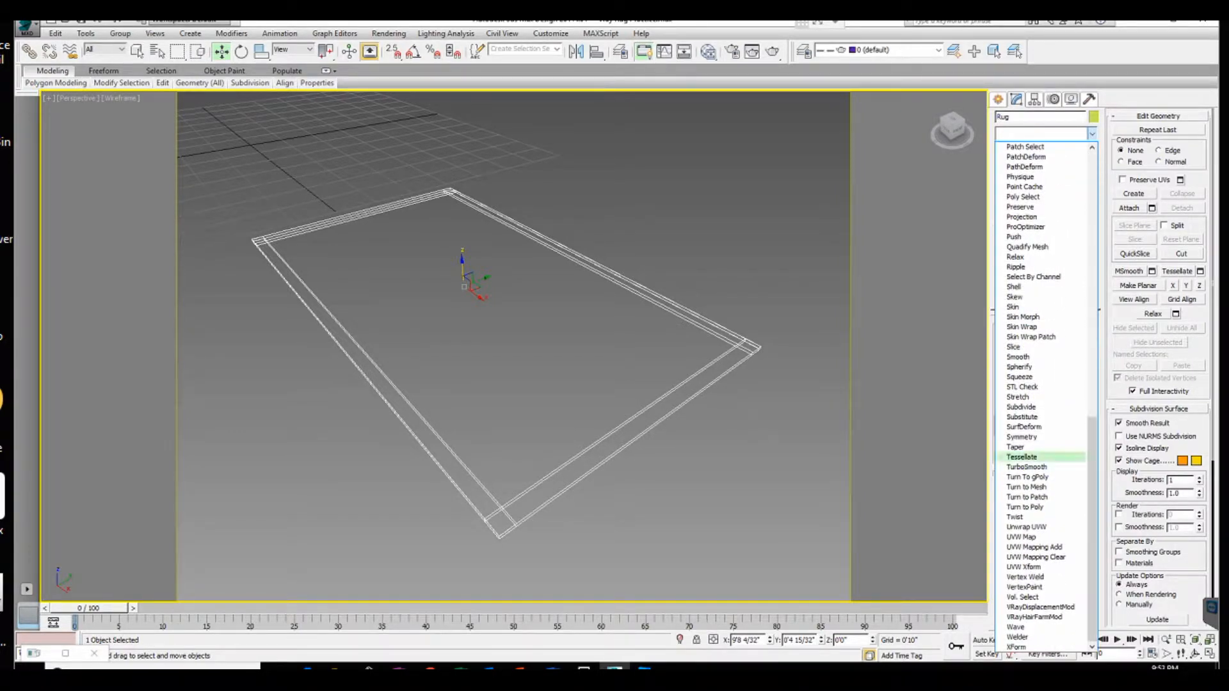
click(1026, 466)
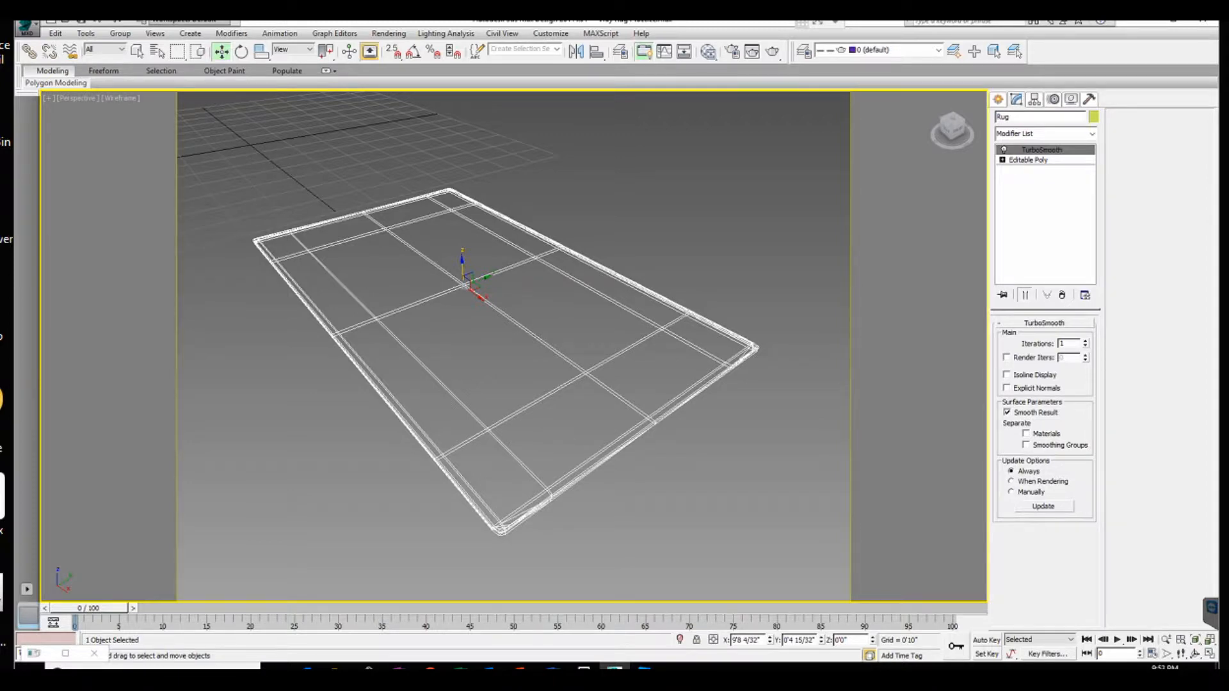
click(1084, 341)
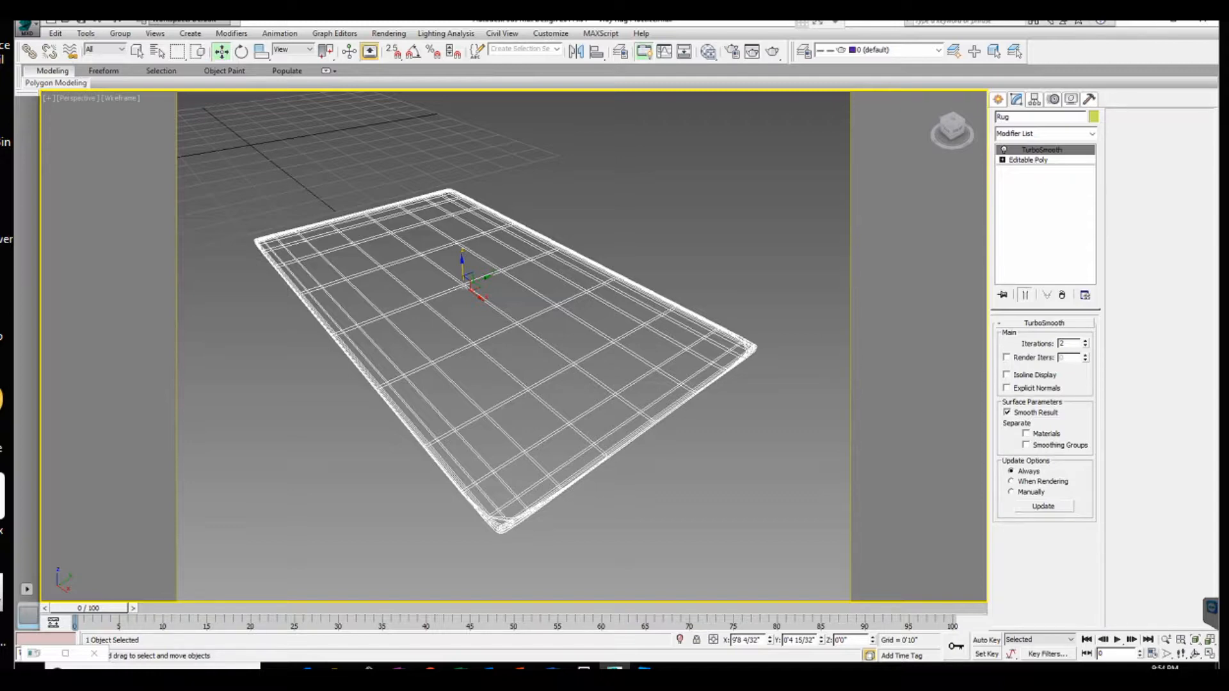
Add a UVW Map modifier to the rug above TurboSmooth
middle_drag(531, 359, 532, 409)
scroll(384, 448, up, 1)
scroll(384, 448, down, 1)
middle_drag(469, 384, 439, 358)
click(1092, 133)
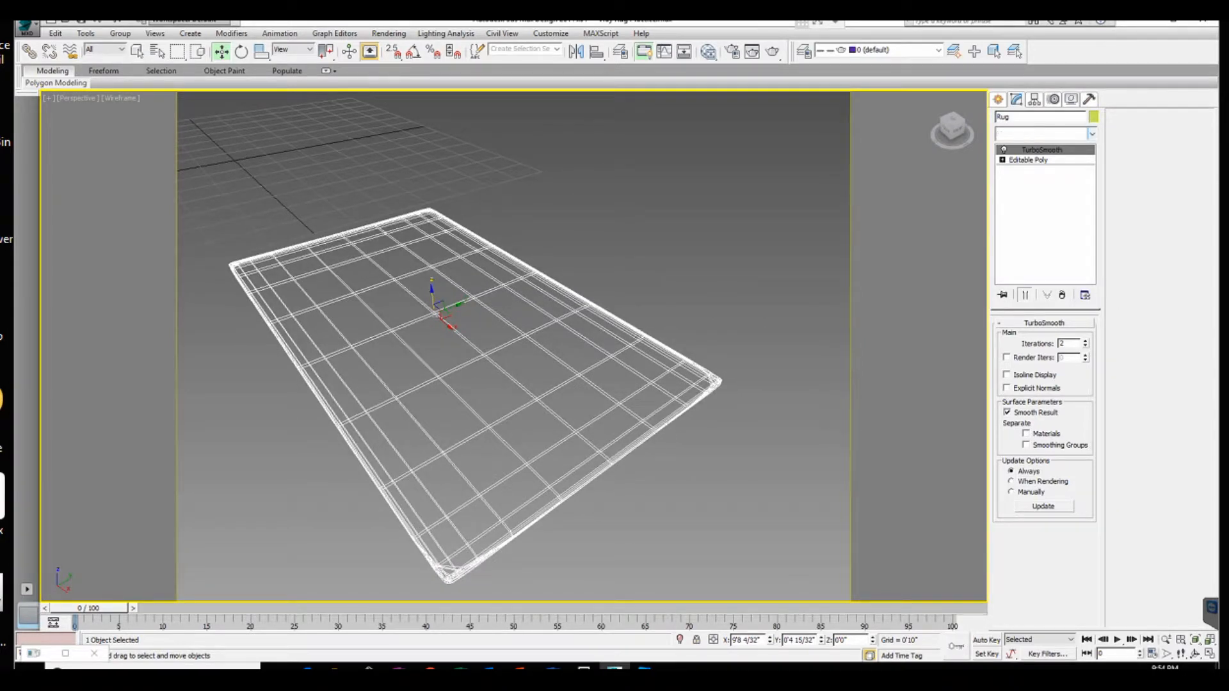
scroll(1033, 547, down, 19)
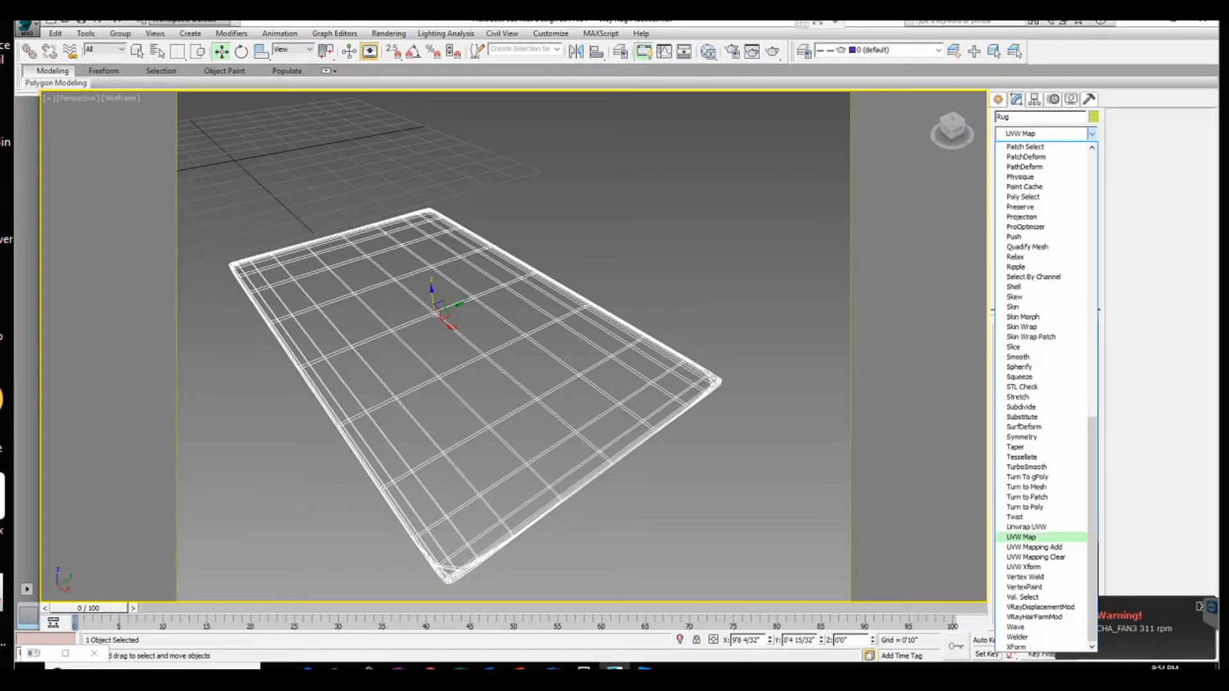
click(1020, 537)
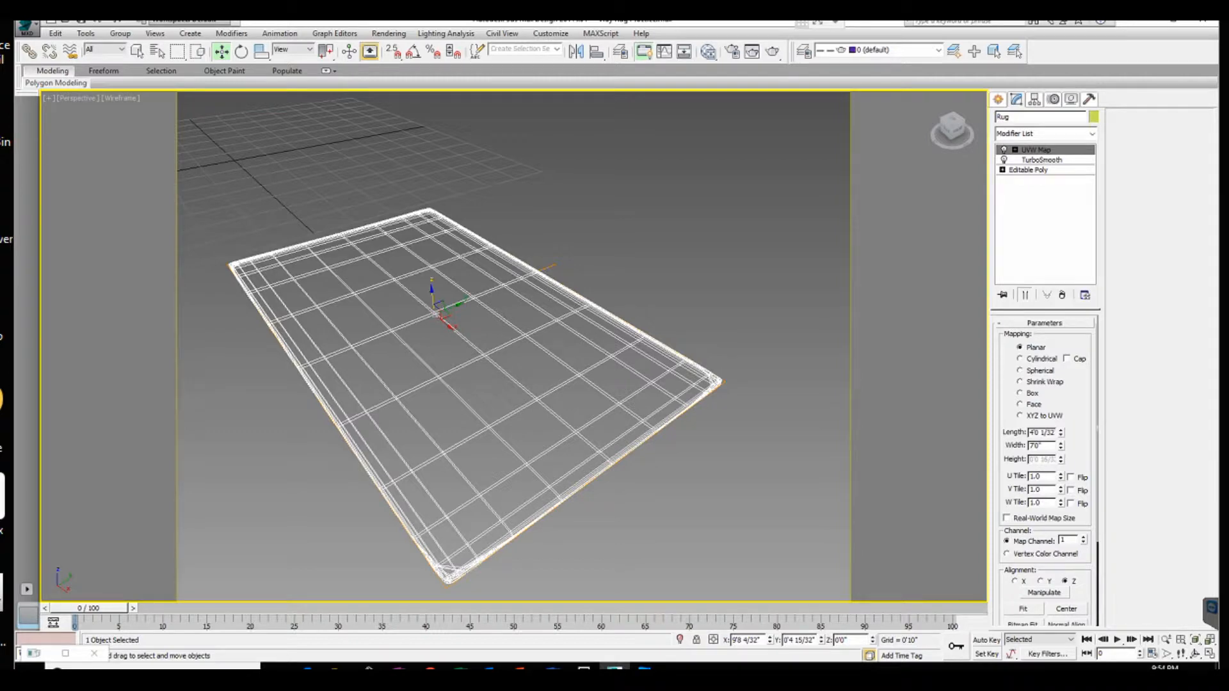
Open the Slate Material Editor and maximize its window
click(708, 51)
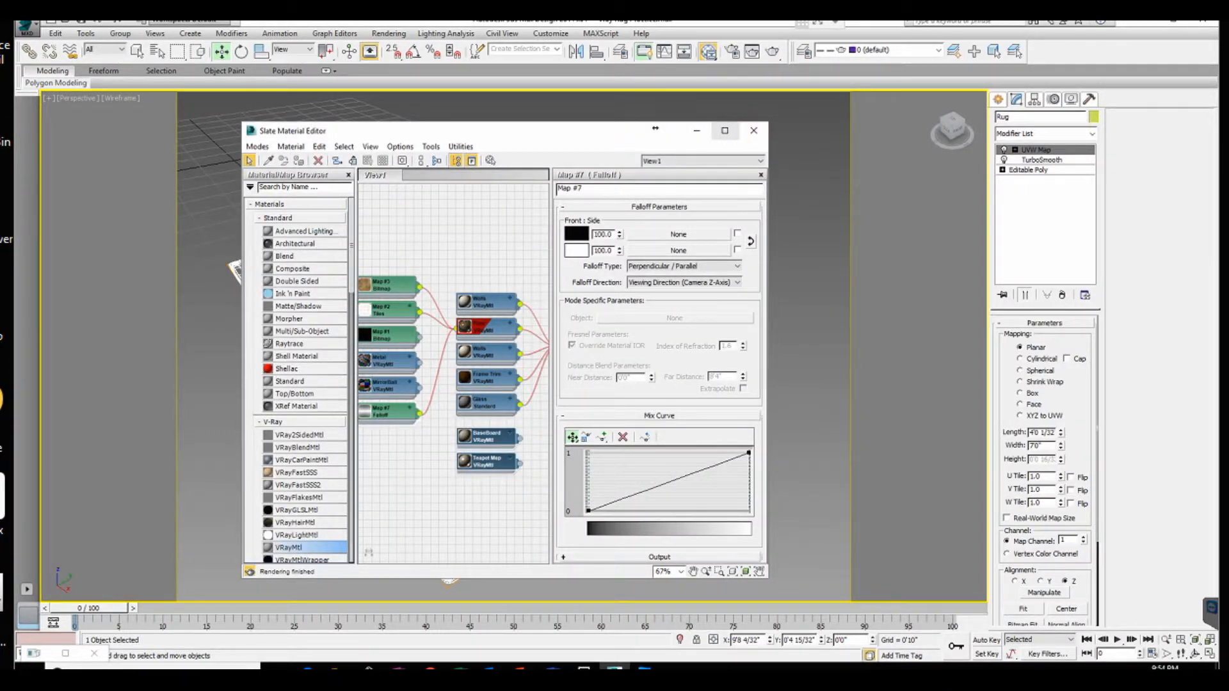
click(725, 131)
middle_drag(448, 384, 608, 387)
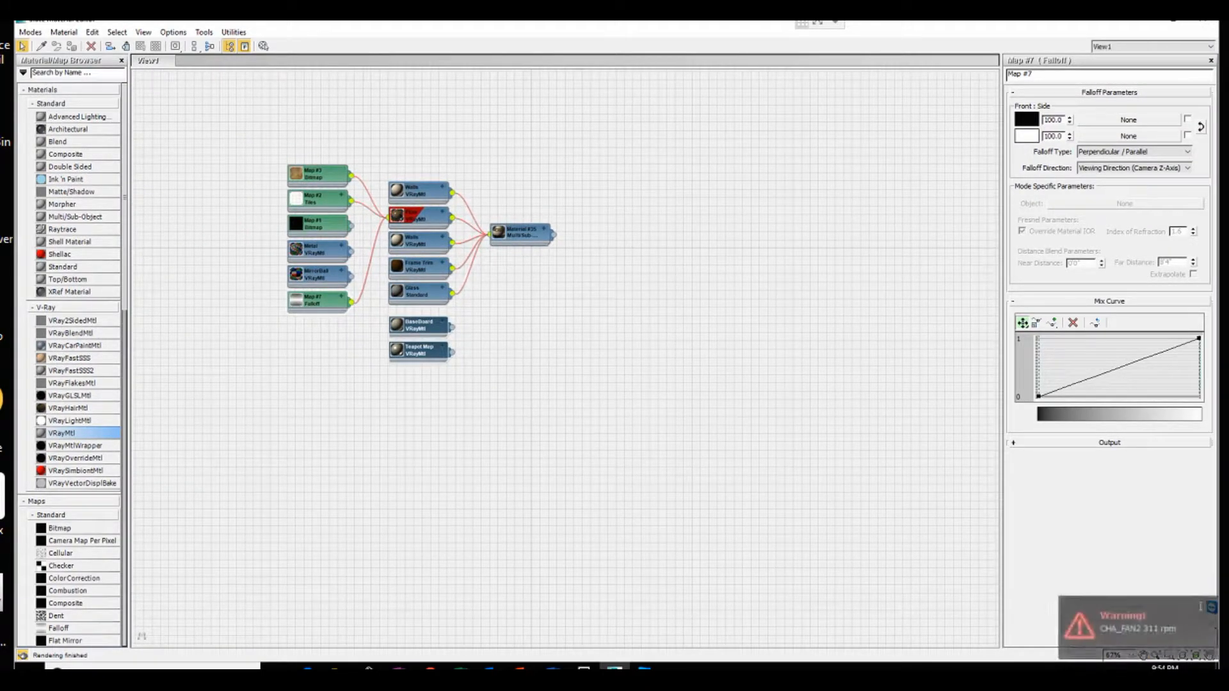
Create a new VRayMtl in an empty area below the existing material nodes
scroll(474, 256, up, 3)
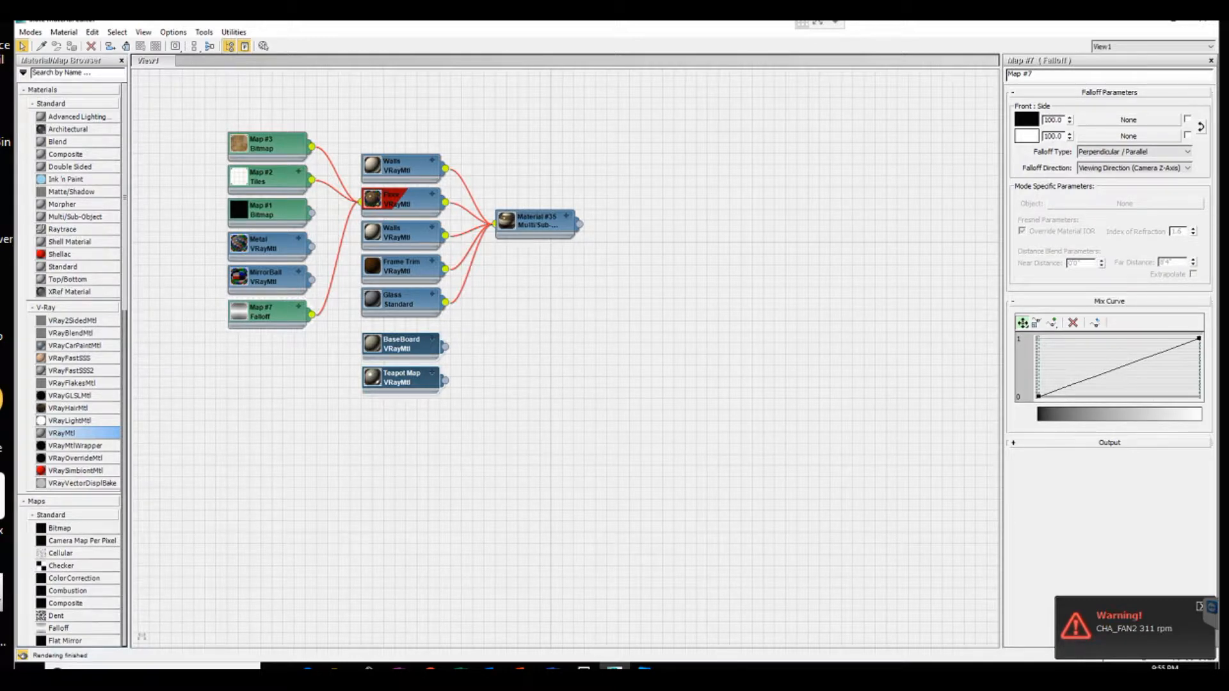
key(ctrl+d)
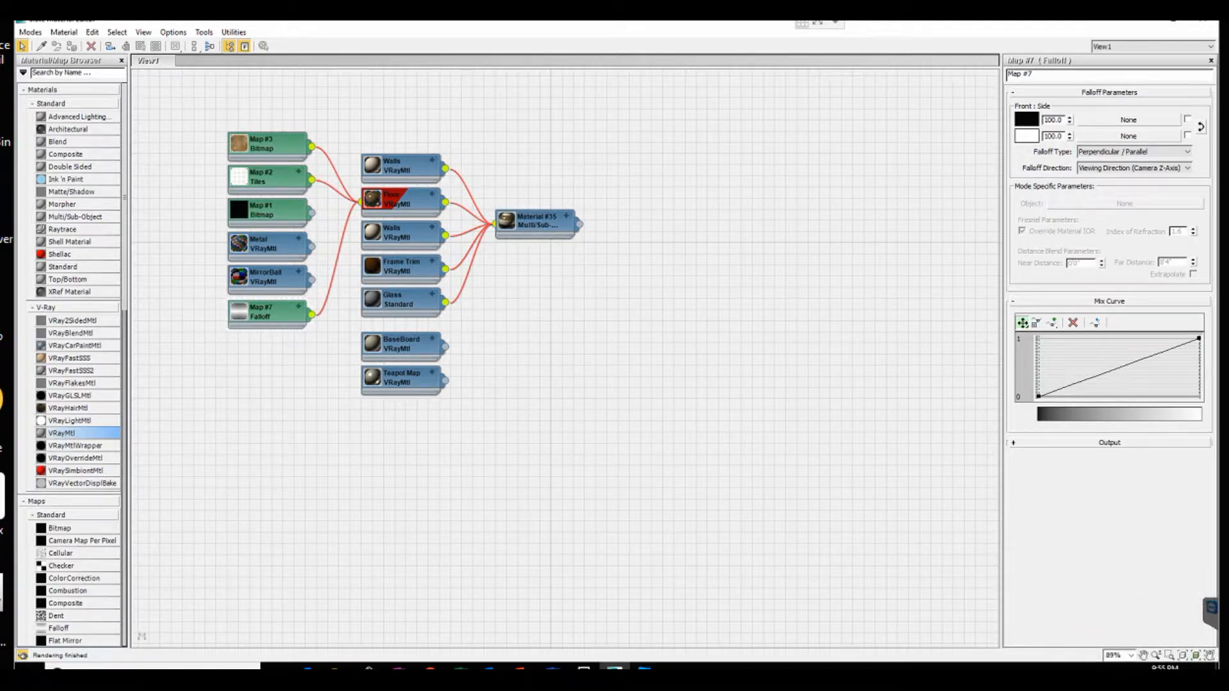
right_click(258, 442)
mouse_move(301, 449)
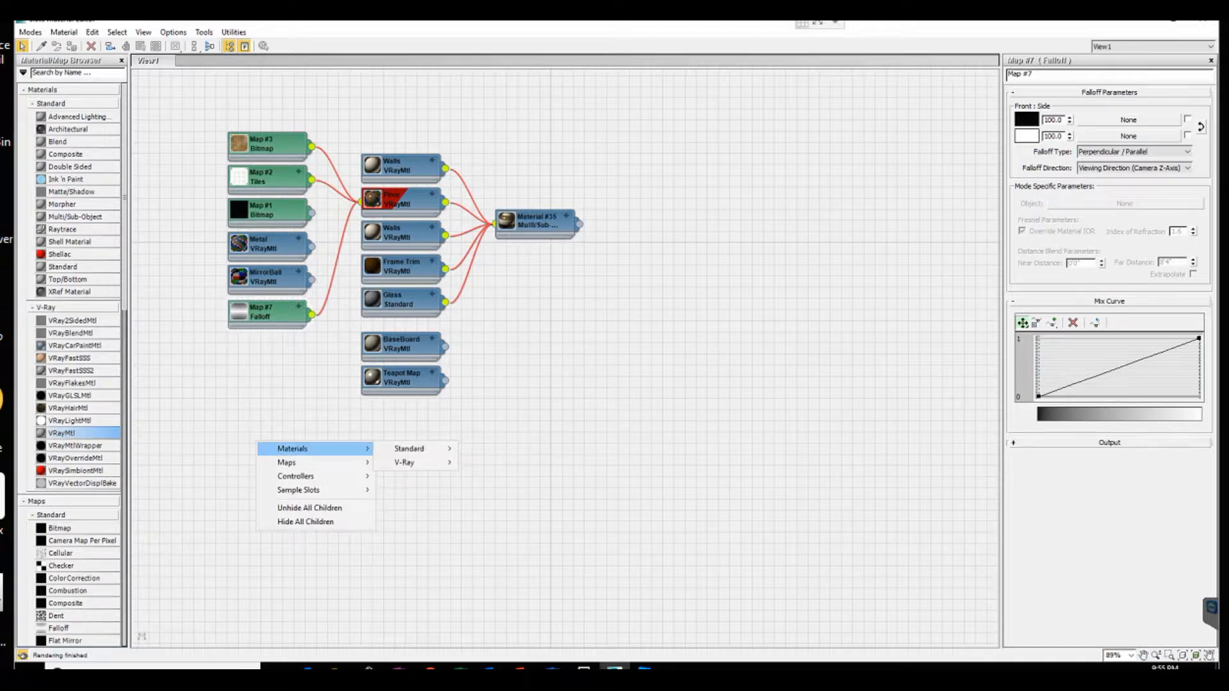
mouse_move(416, 462)
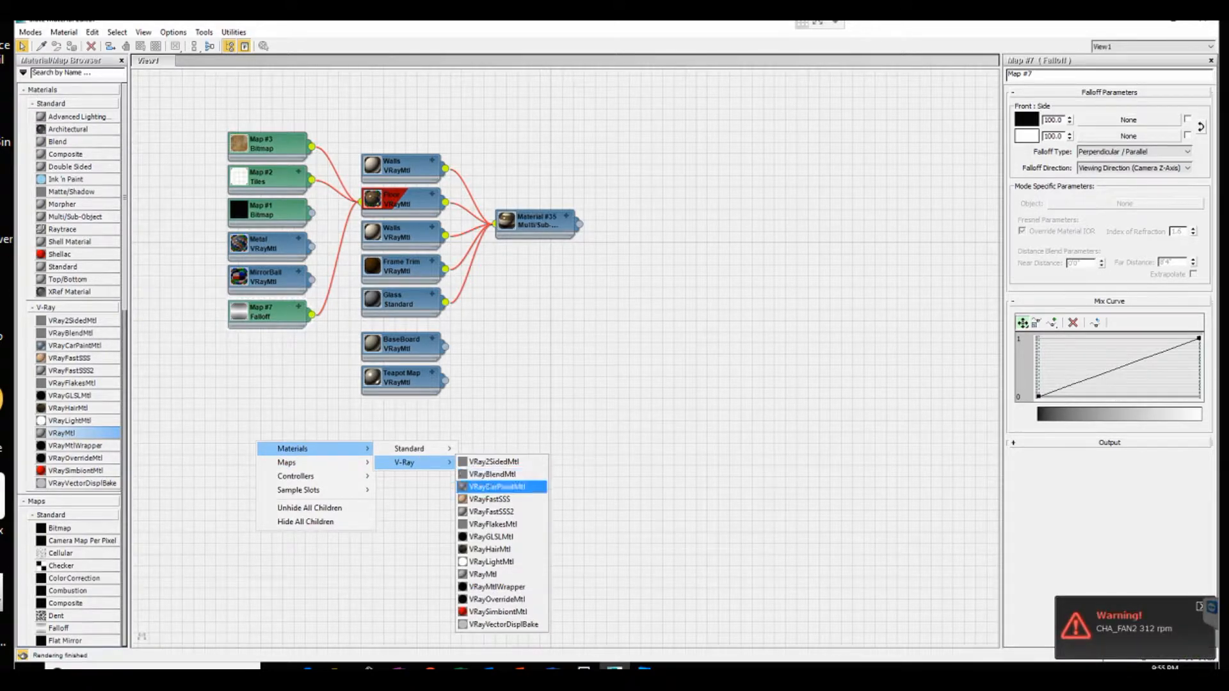
click(493, 574)
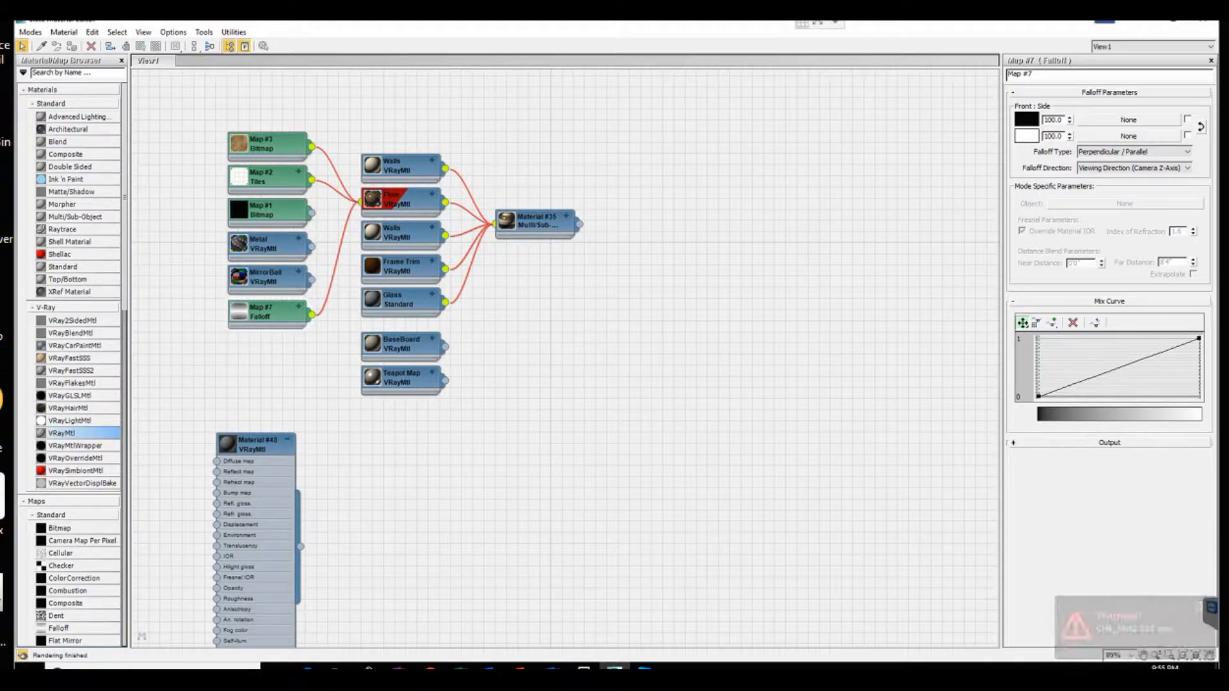
Restore the material editor to a smaller window, open the new VRayMtl's parameters and assign the material to the selected rug
click(1172, 22)
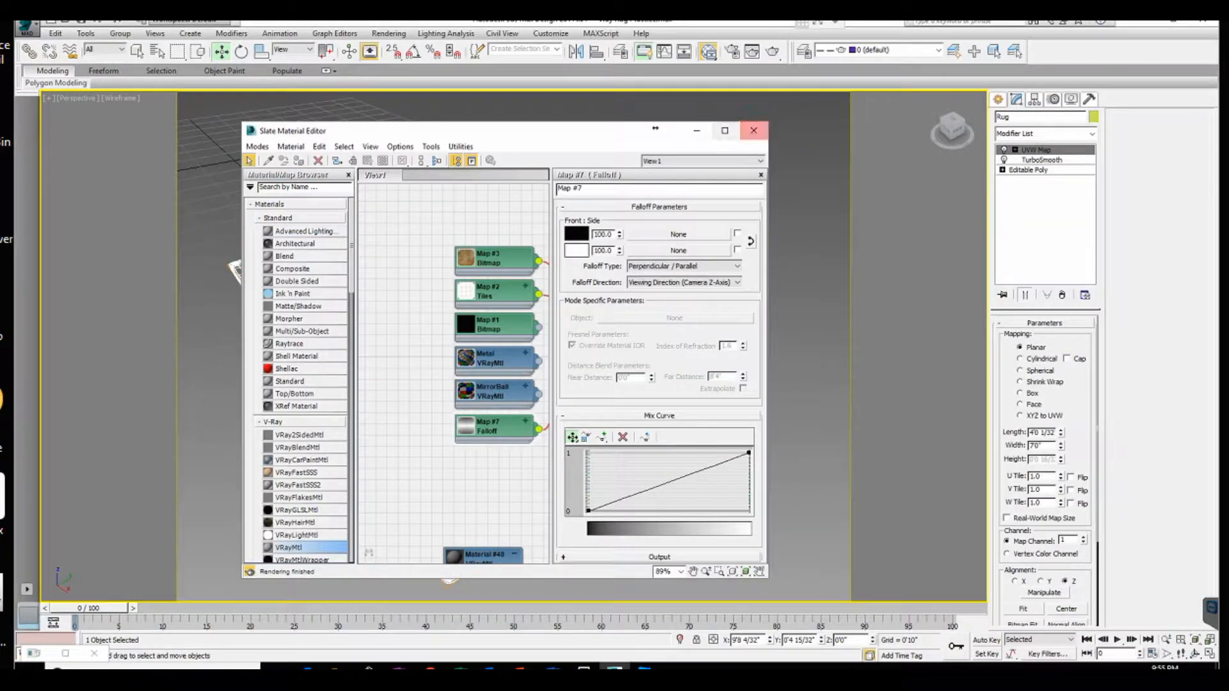
drag(655, 128, 744, 101)
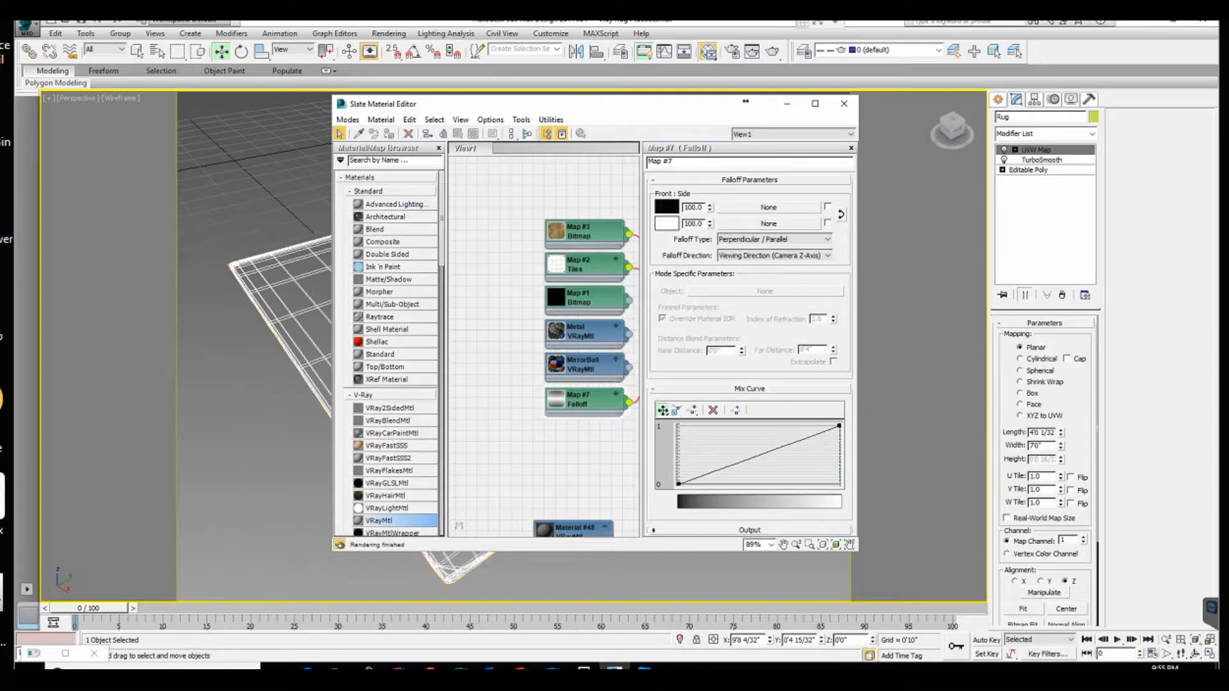
drag(572, 528, 539, 440)
double_click(539, 442)
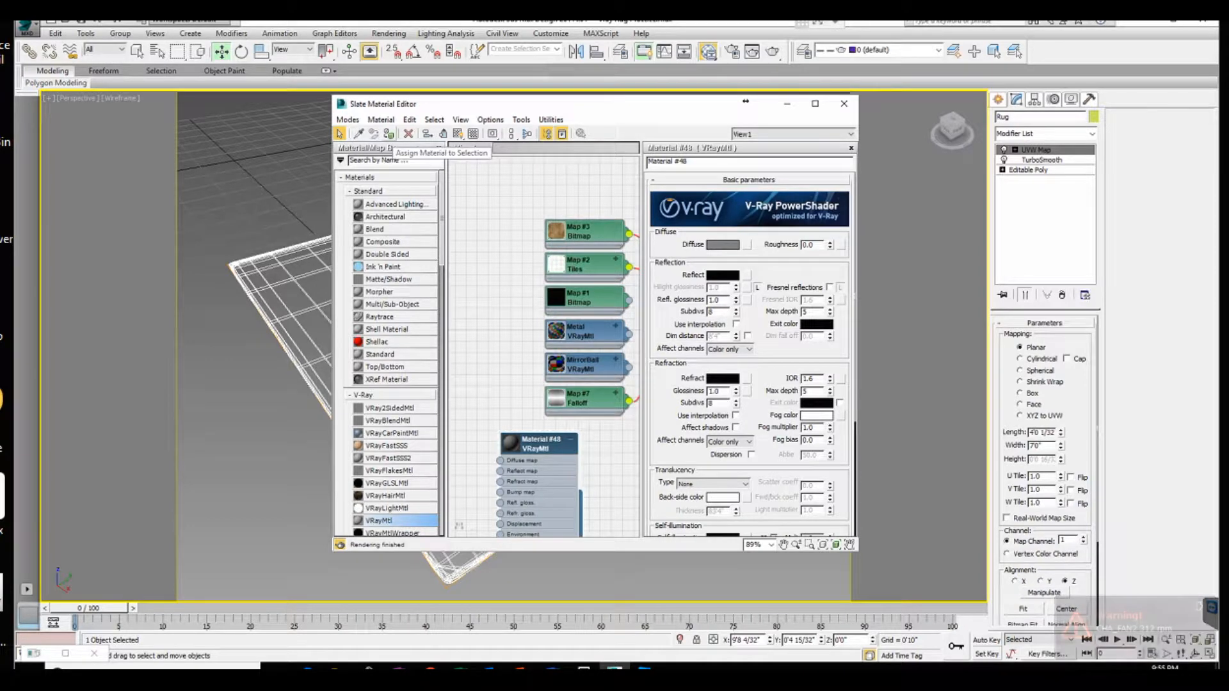
drag(745, 101, 490, 117)
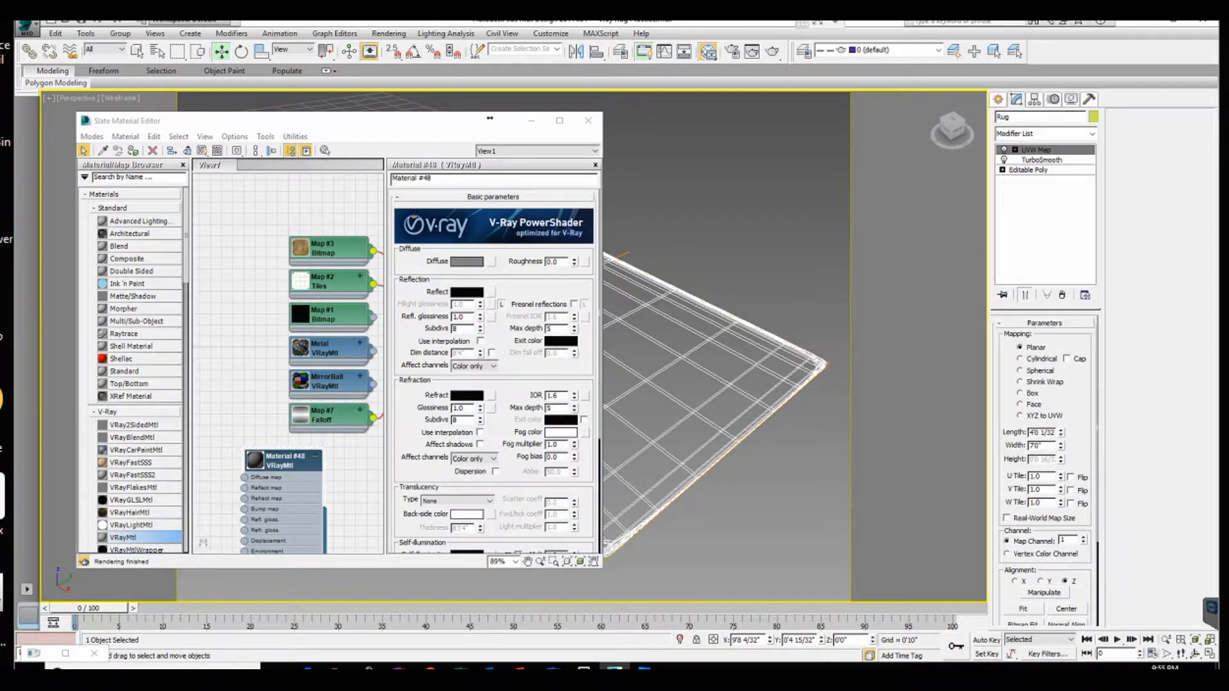
Set the new material's diffuse color to a dark blue of about RGB 40, 47, 94
click(467, 262)
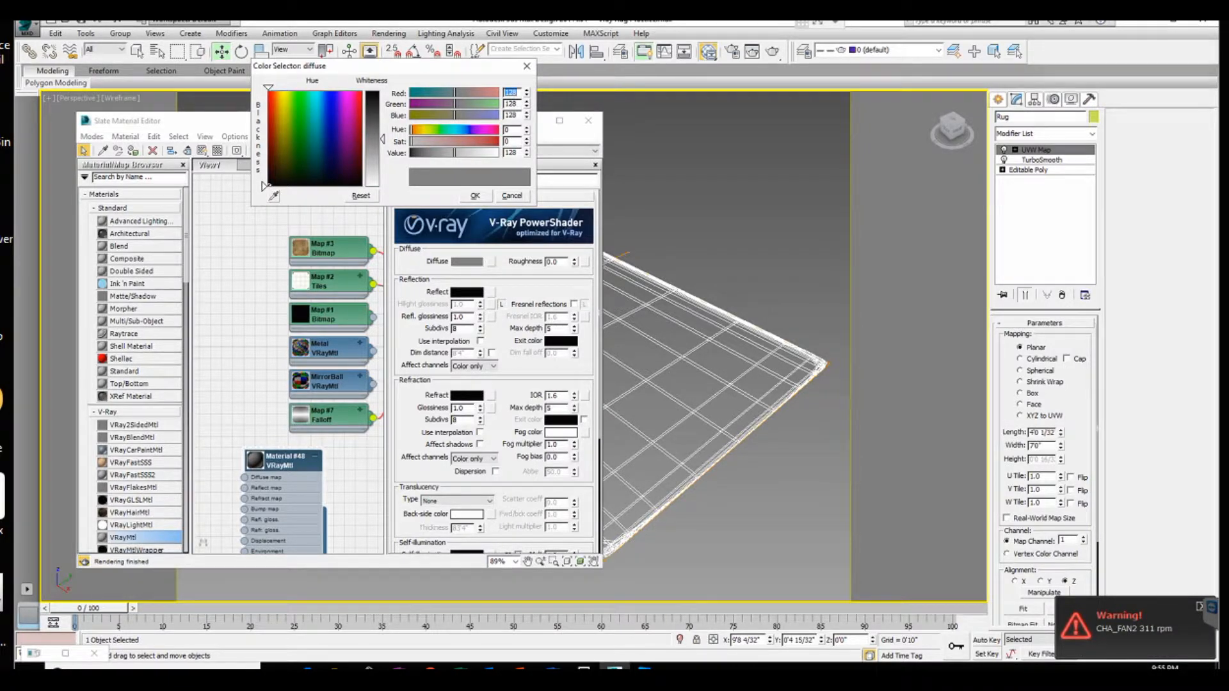
click(329, 162)
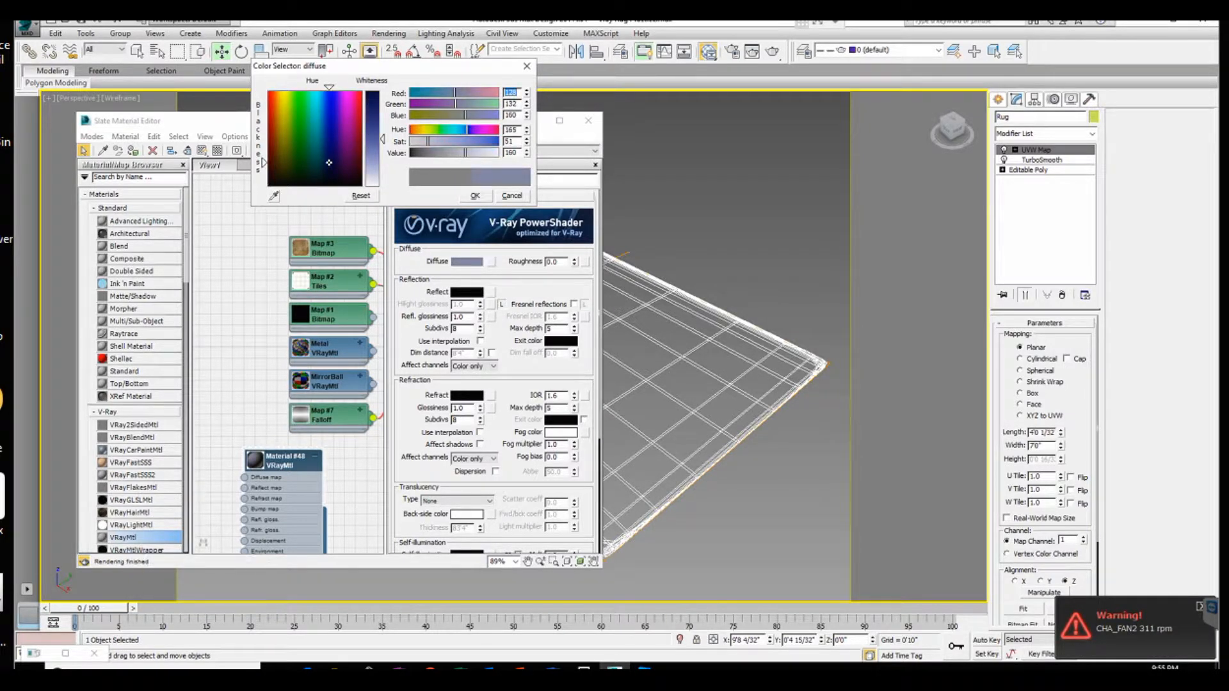
drag(382, 139, 383, 106)
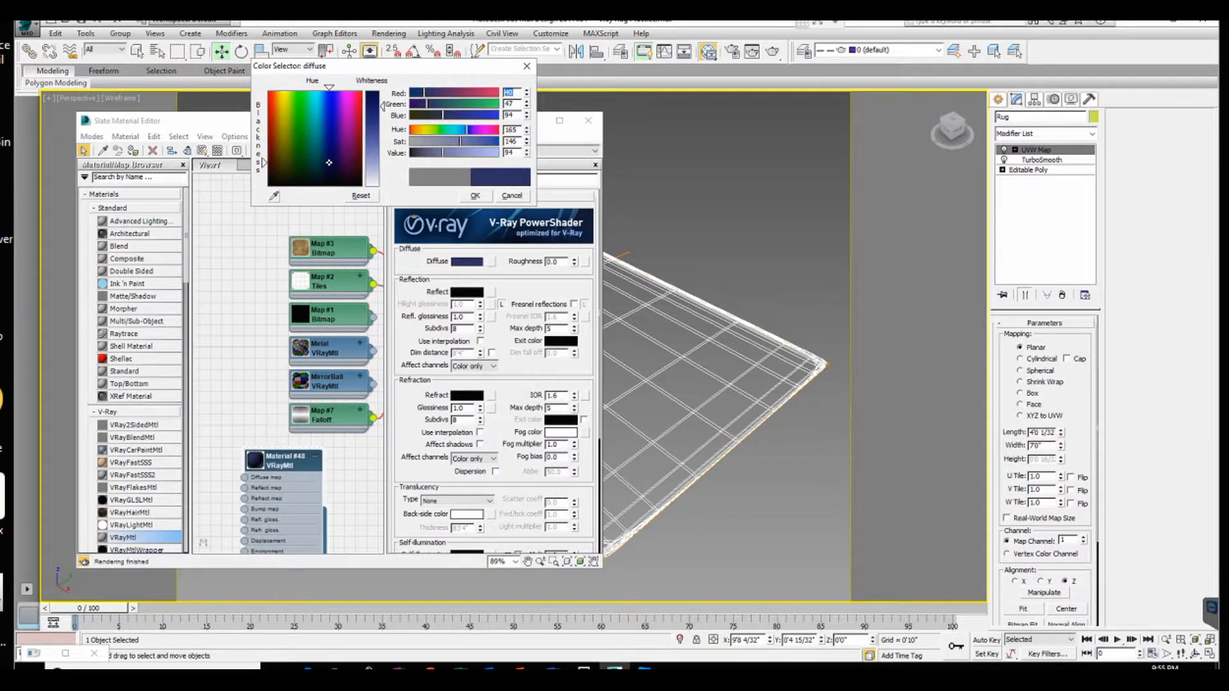
click(474, 195)
Convert the rug to an Editable Poly, collapsing its TurboSmooth and UVW Map modifiers
drag(490, 119, 446, 103)
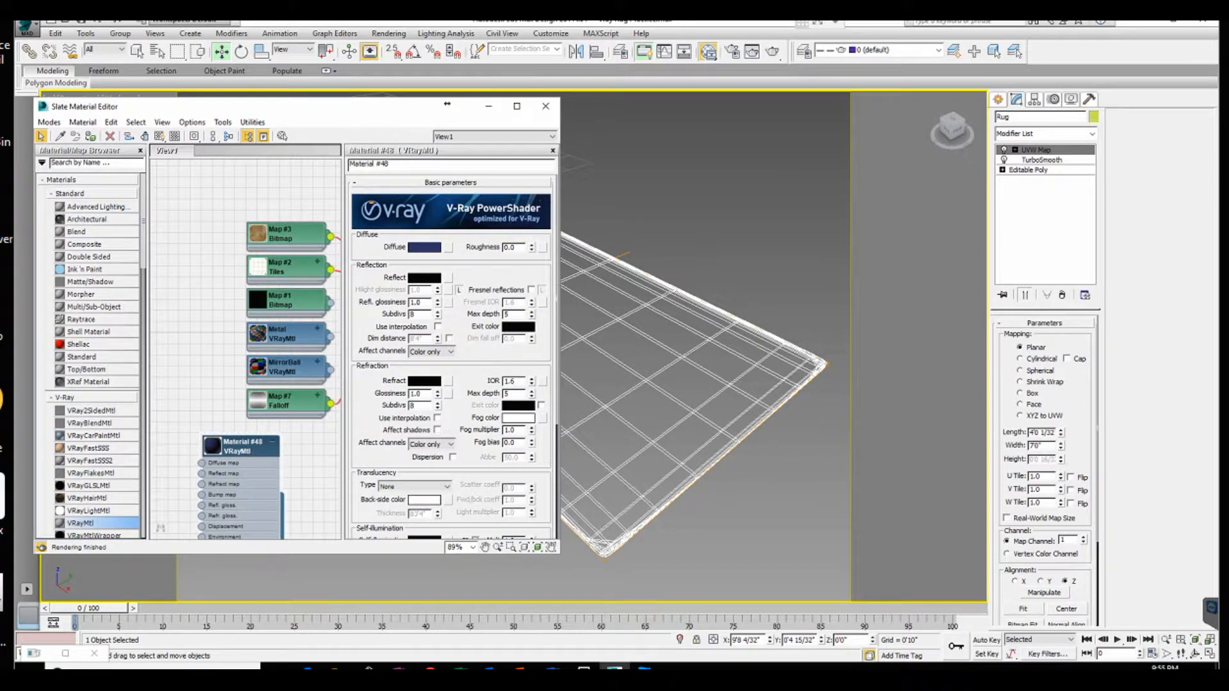
middle_drag(640, 320, 685, 287)
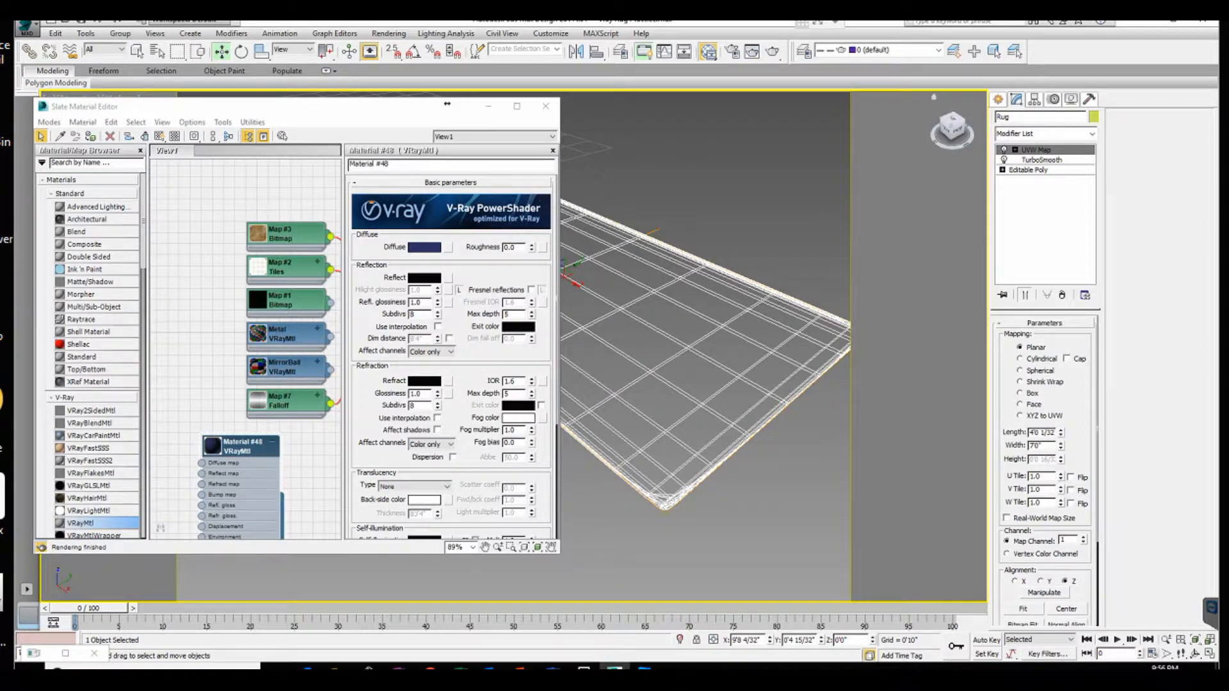
right_click(1046, 150)
click(1172, 23)
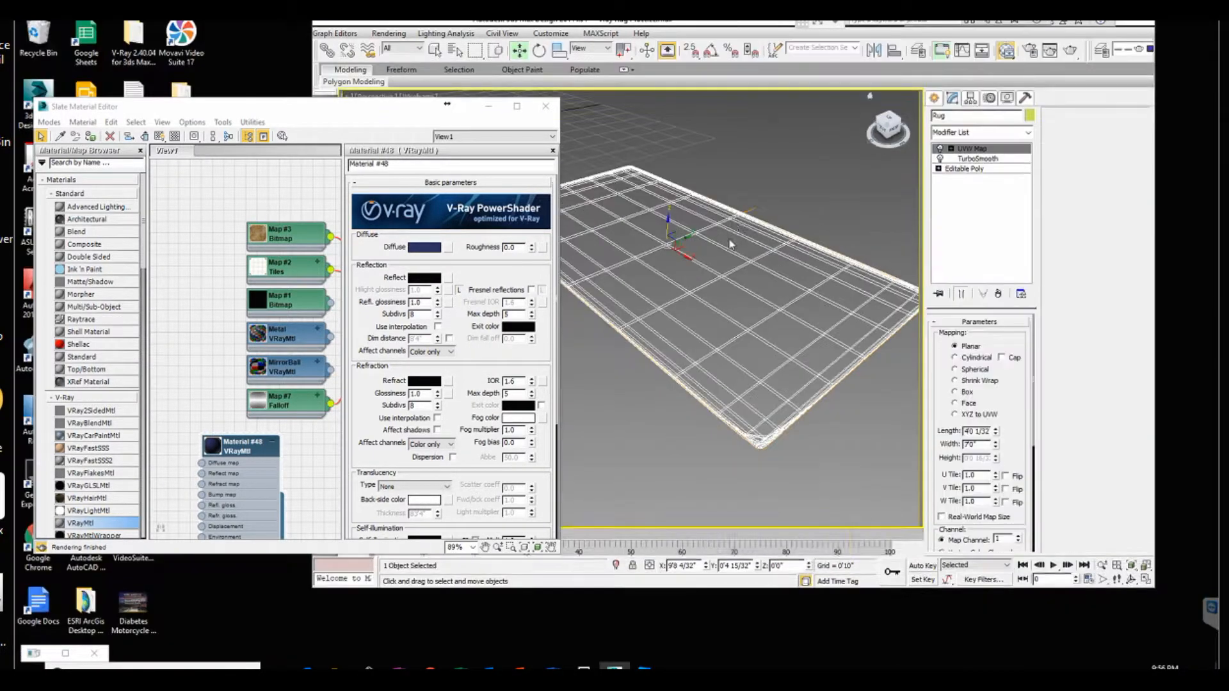
alt+middle_drag(736, 320, 702, 336)
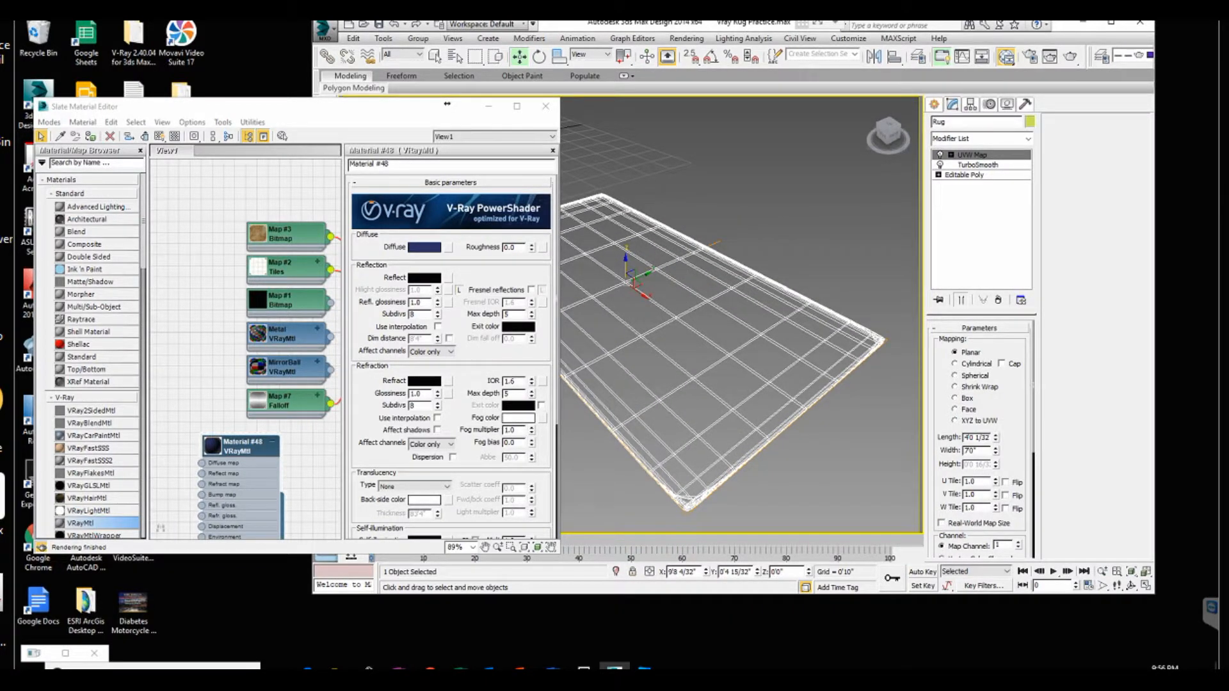
right_click(700, 296)
mouse_move(766, 412)
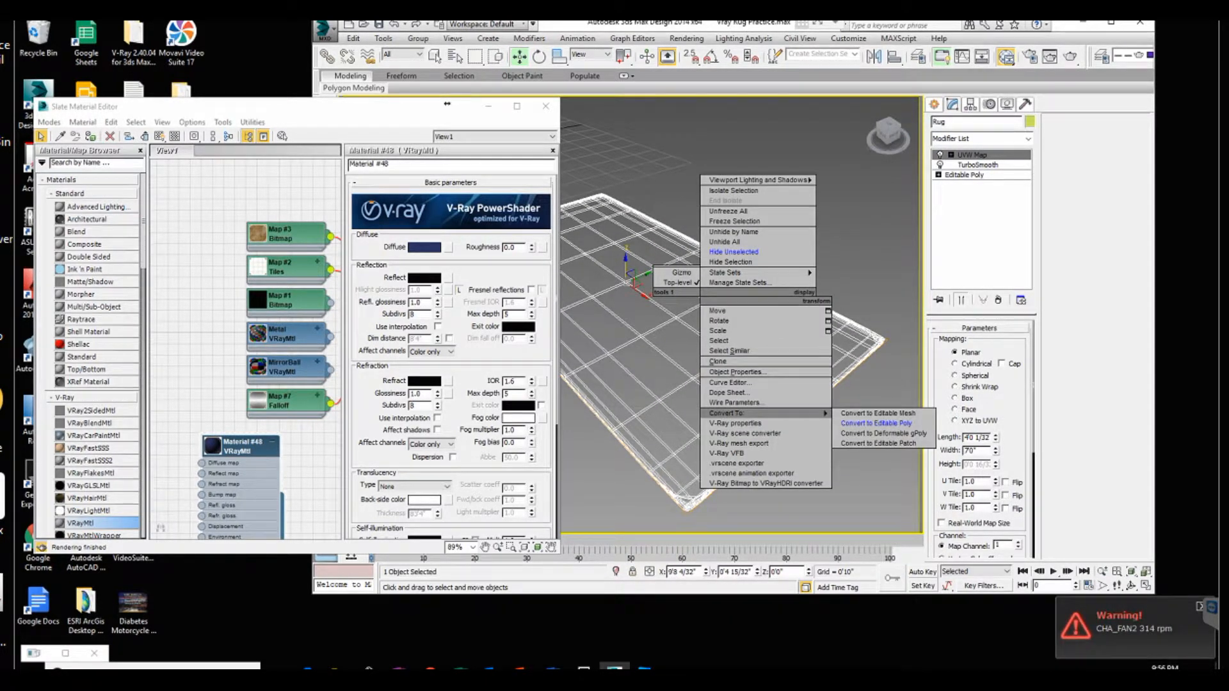
click(876, 423)
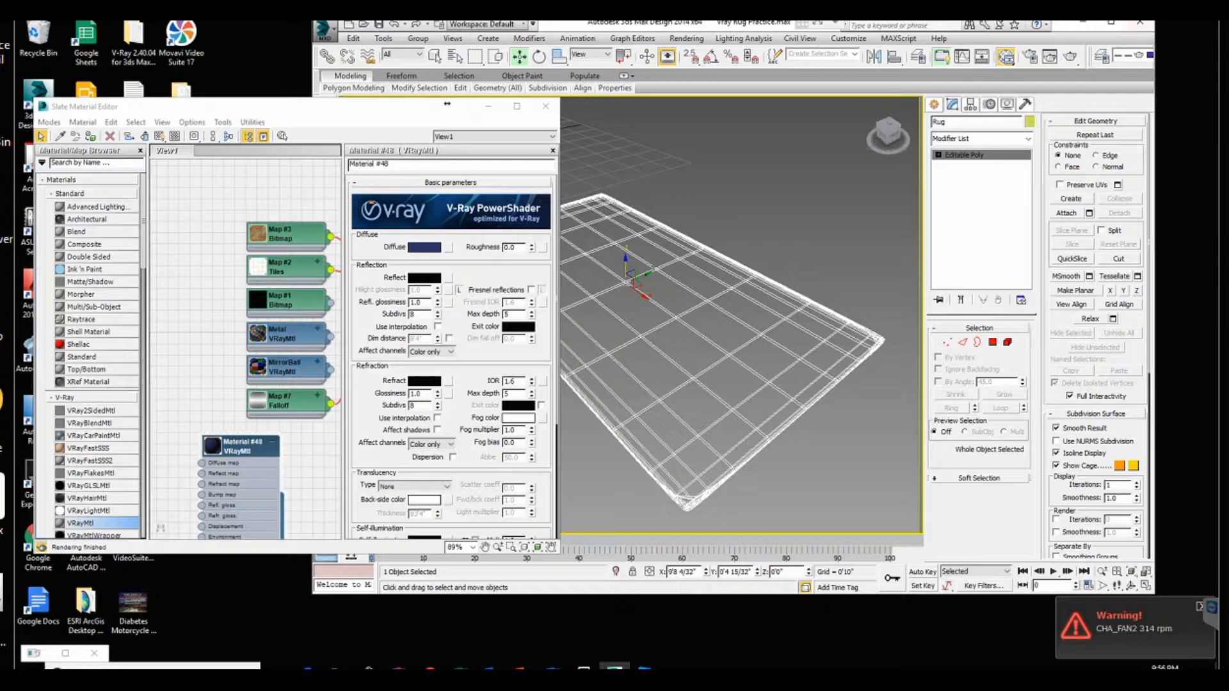
Close the material editor and unhide the Test Room Layout and Base Board-Shape objects around the rug
click(545, 106)
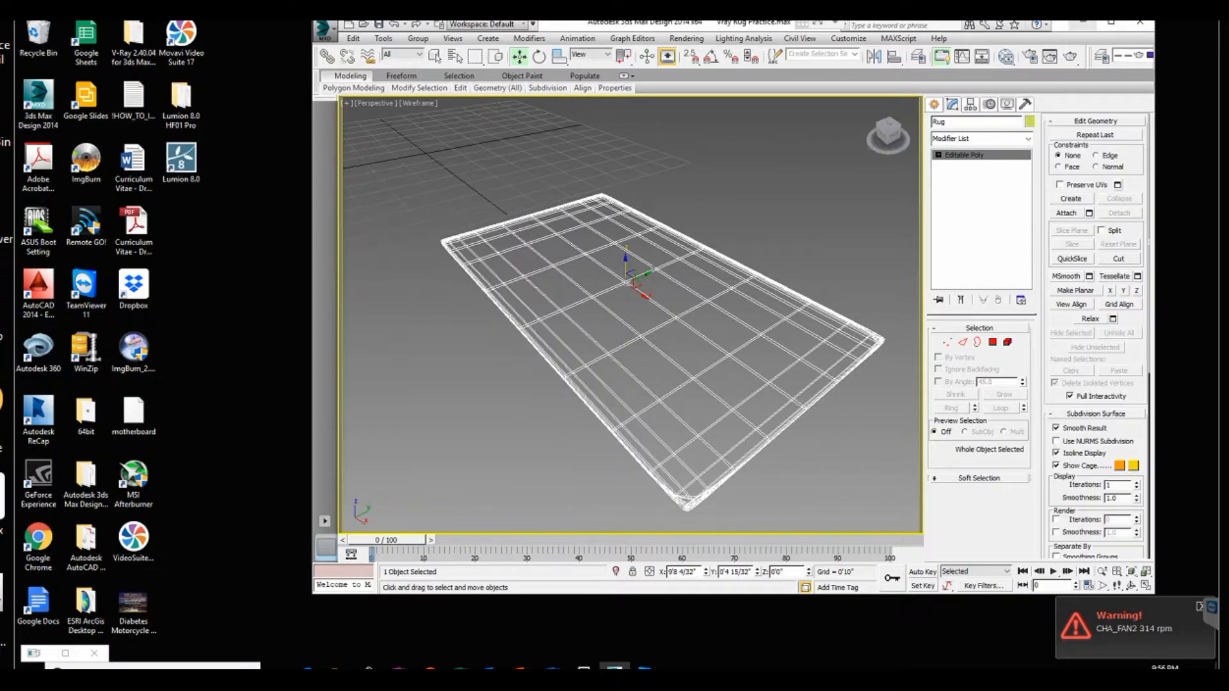
click(1110, 23)
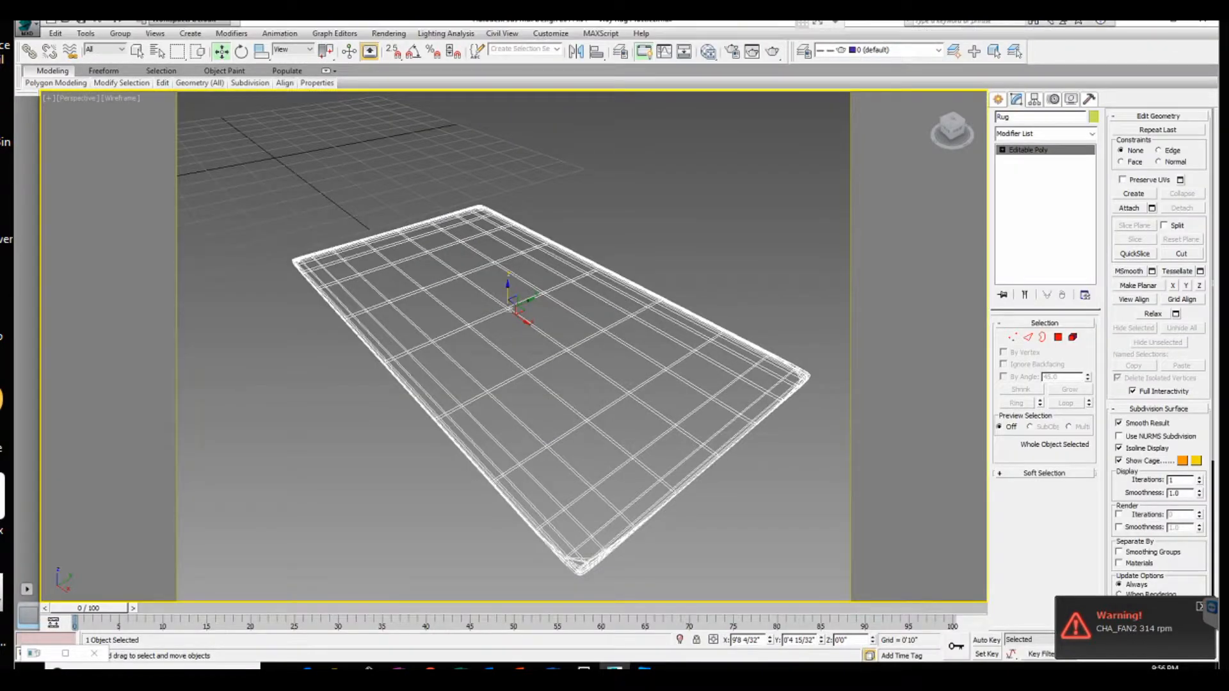
right_click(550, 173)
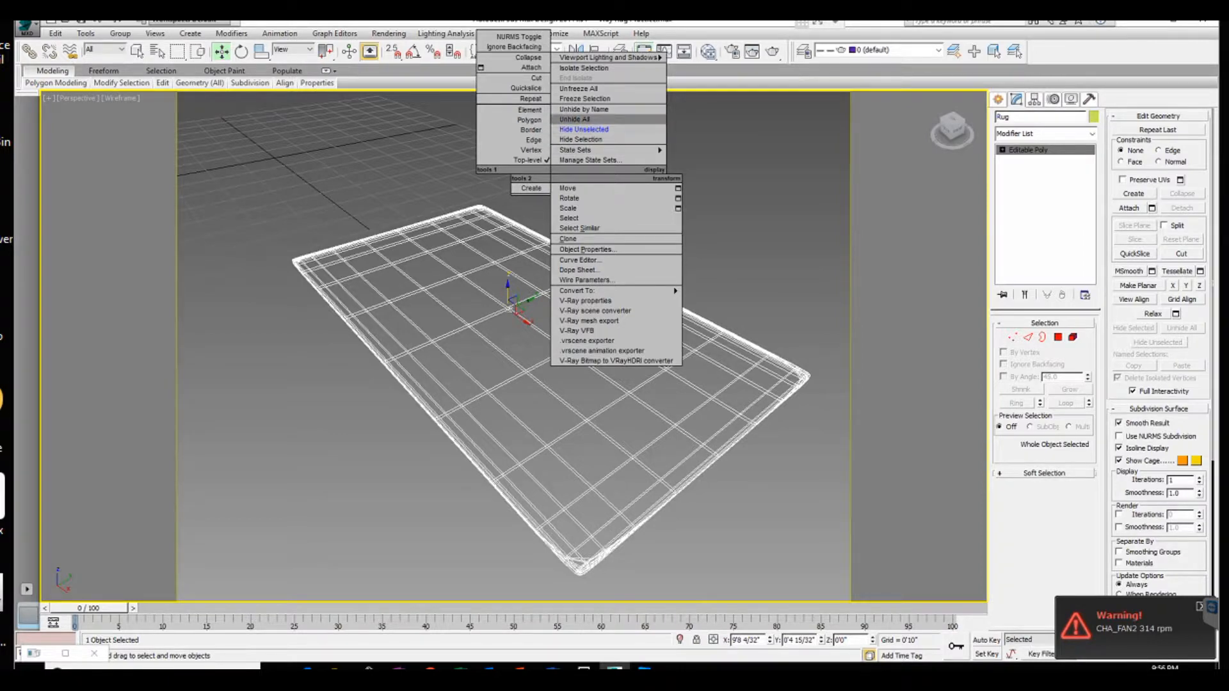
click(607, 109)
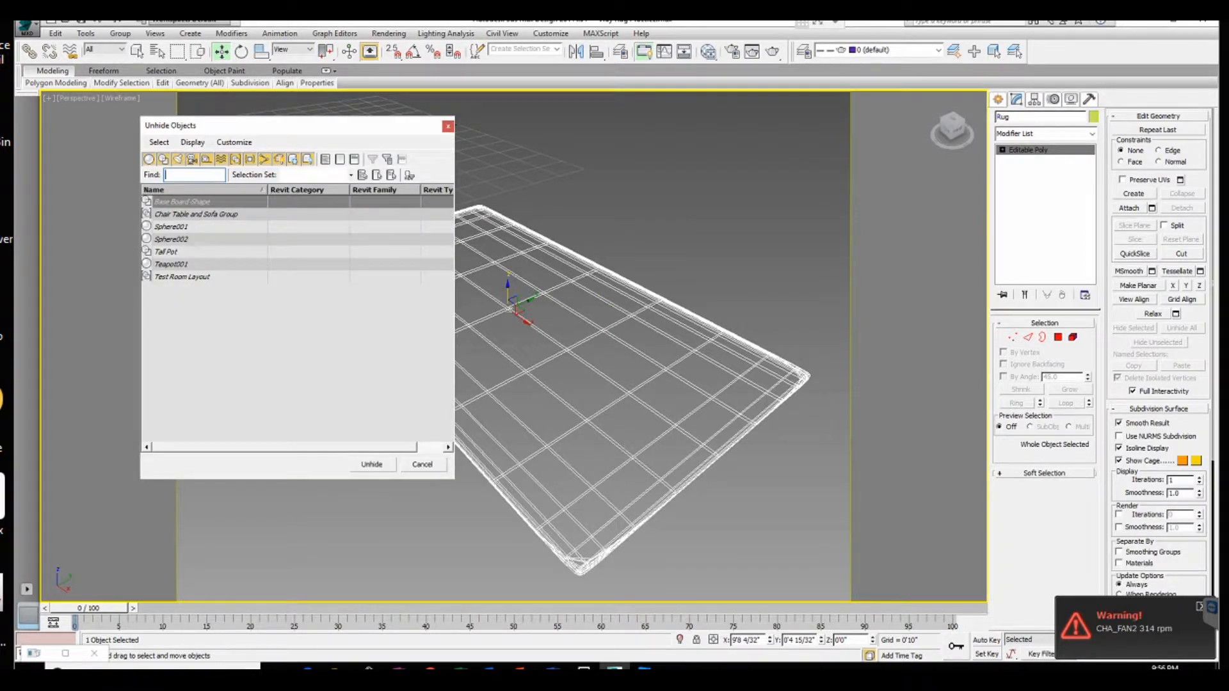
click(181, 277)
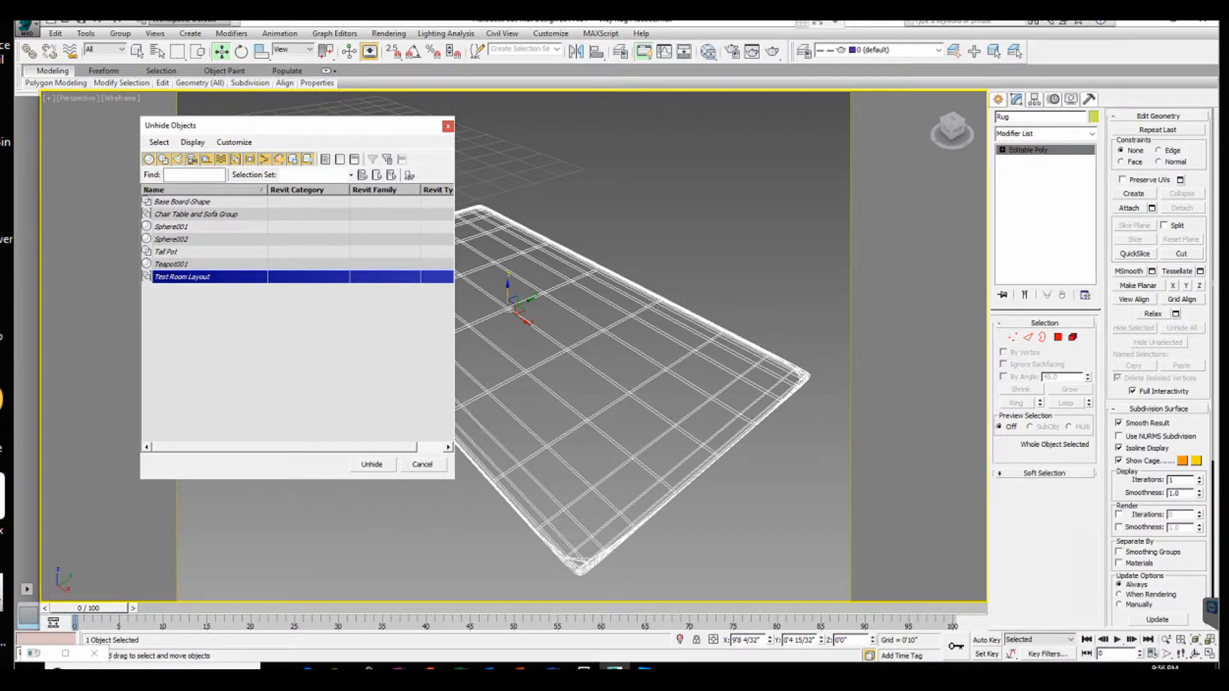
ctrl+click(181, 202)
click(371, 464)
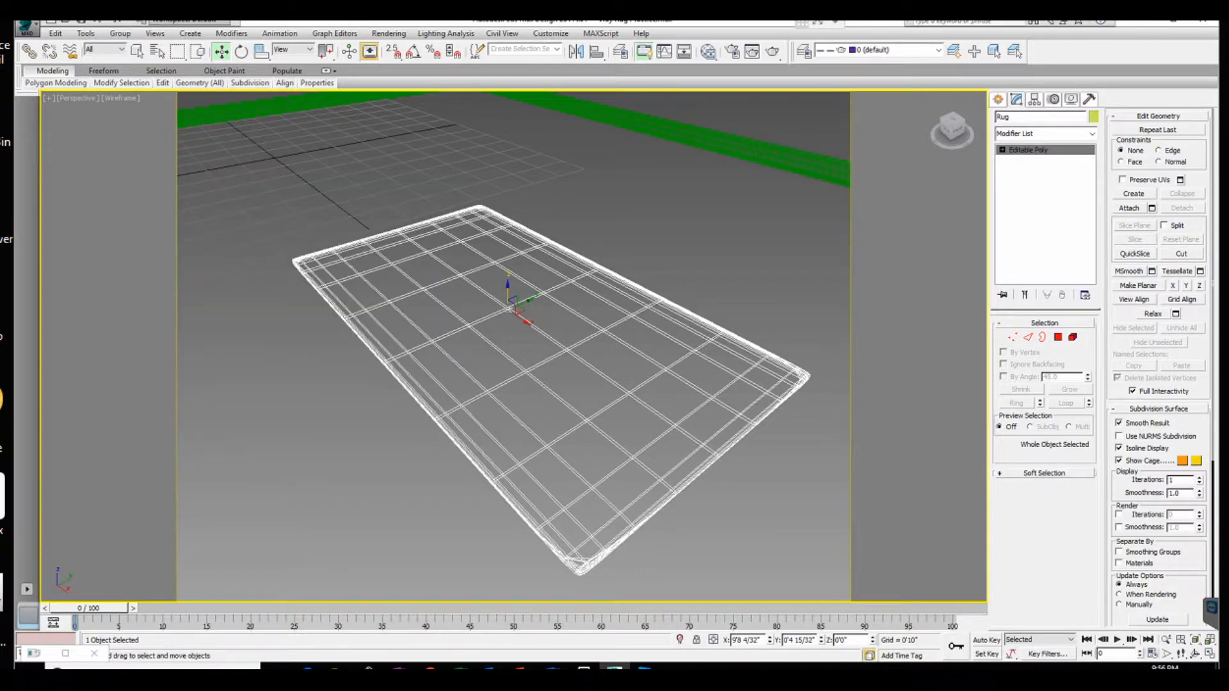
Deselect the rug, switch the viewport to shaded display and render a test image of the rug in the room
key(ctrl+d)
key(F3)
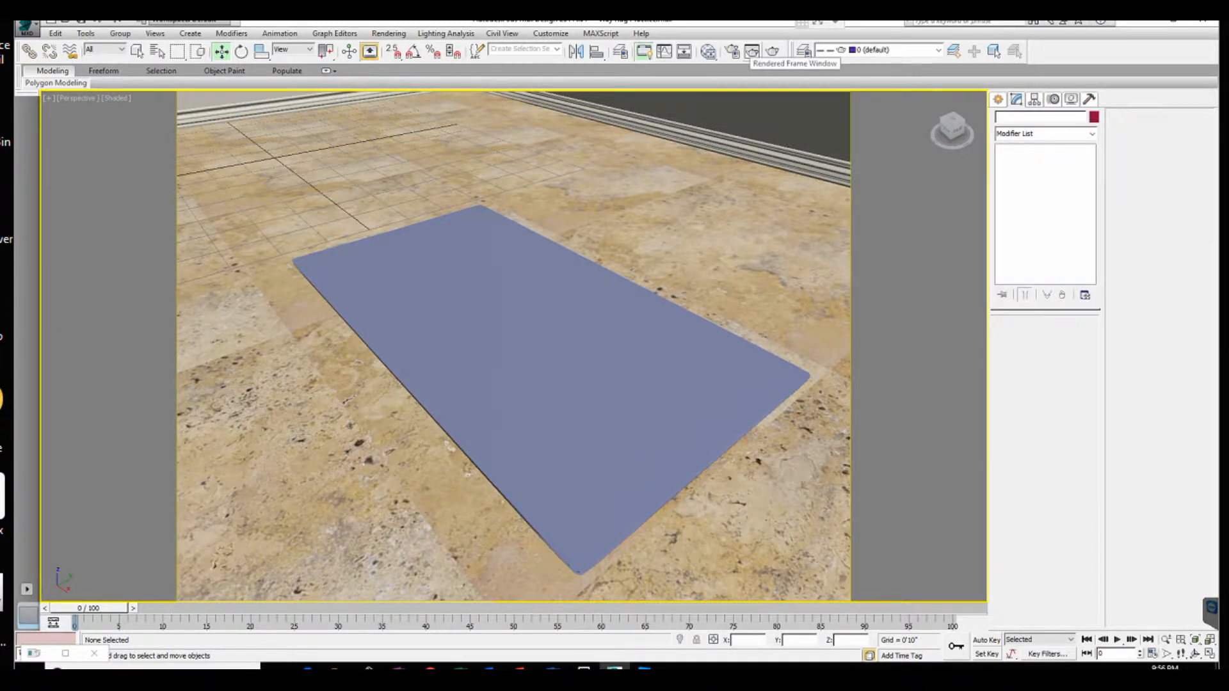
click(772, 51)
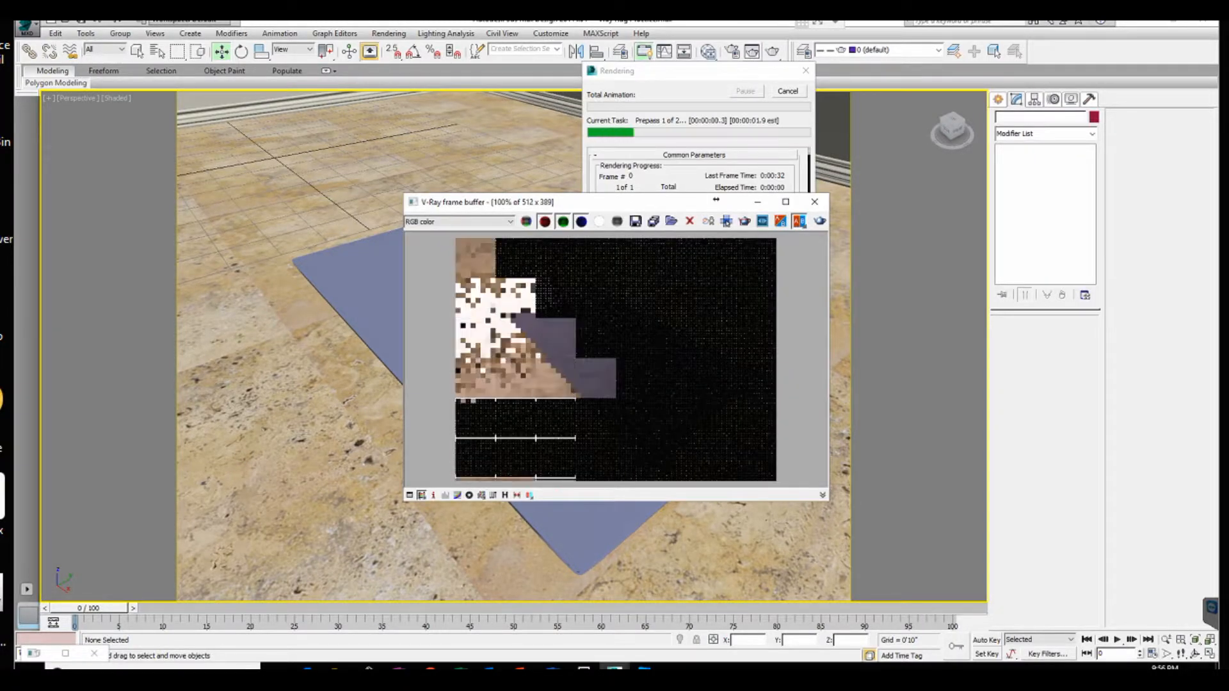
drag(716, 199, 520, 227)
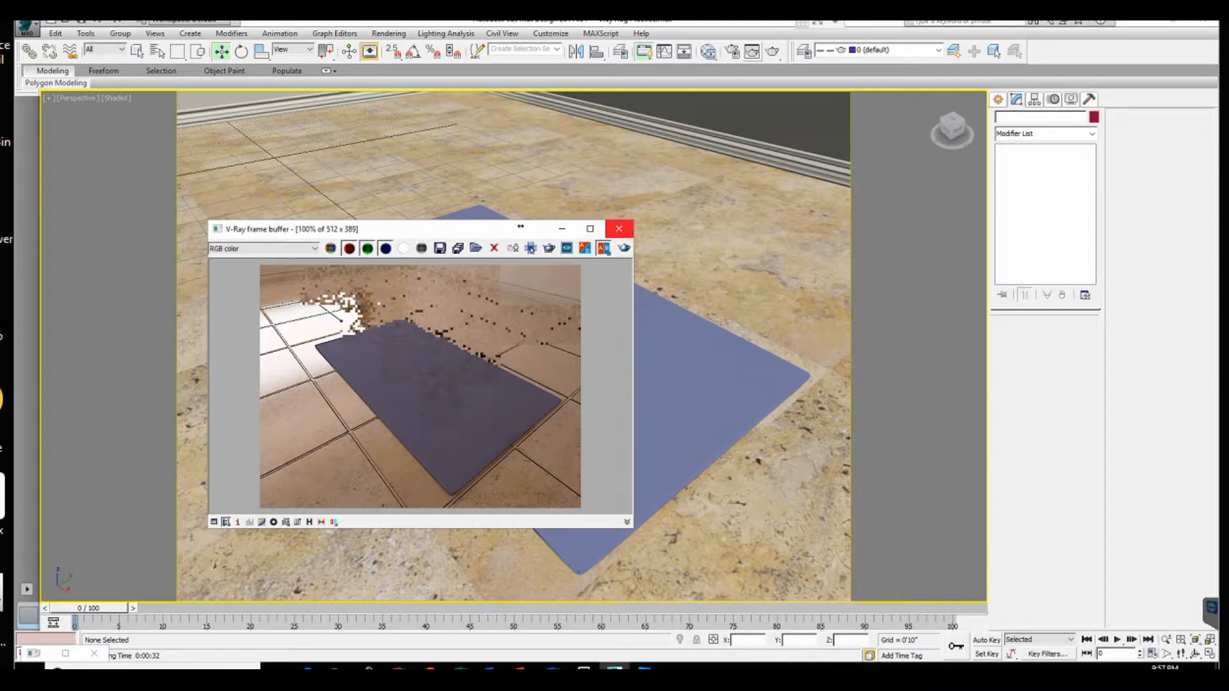
click(619, 229)
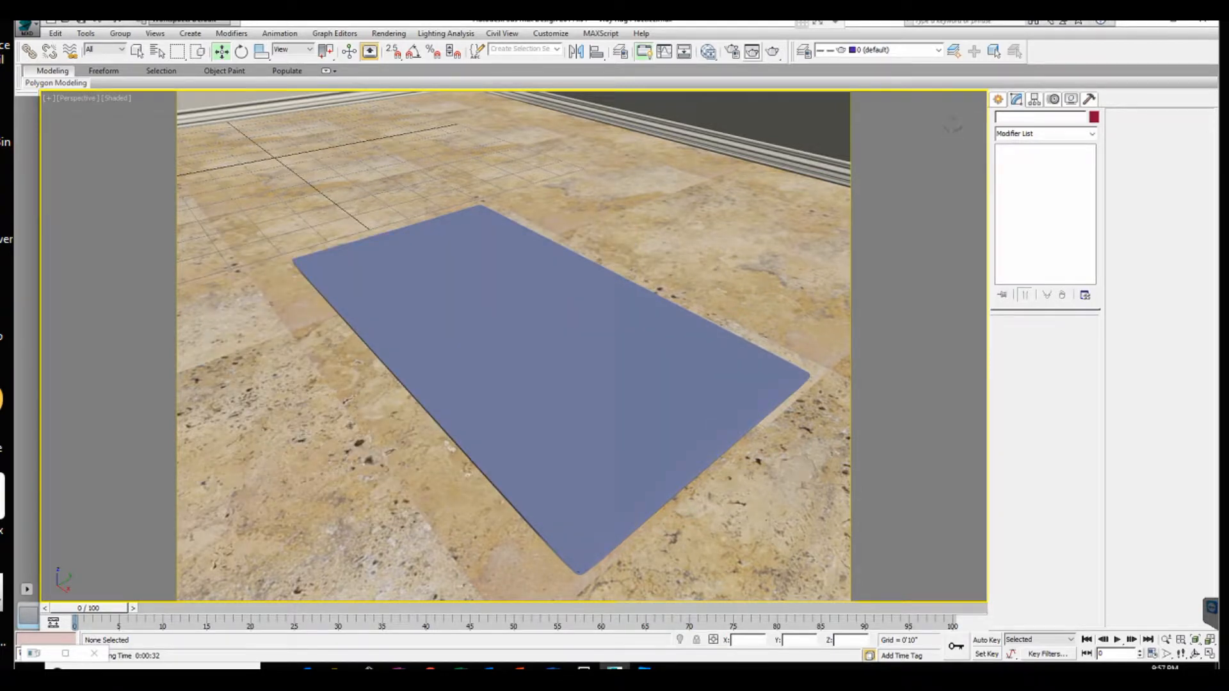
Reopen the material editor beside the rug and add a VRayDisplacementMod modifier to the rug
key(m)
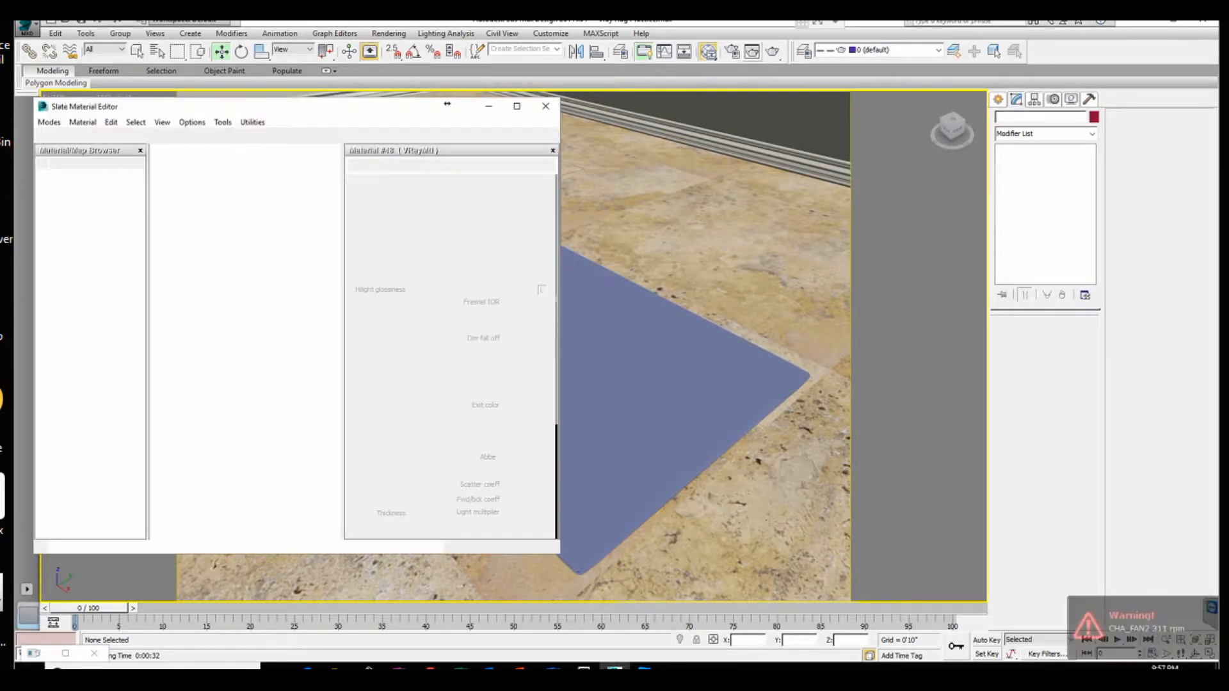
drag(242, 446, 196, 379)
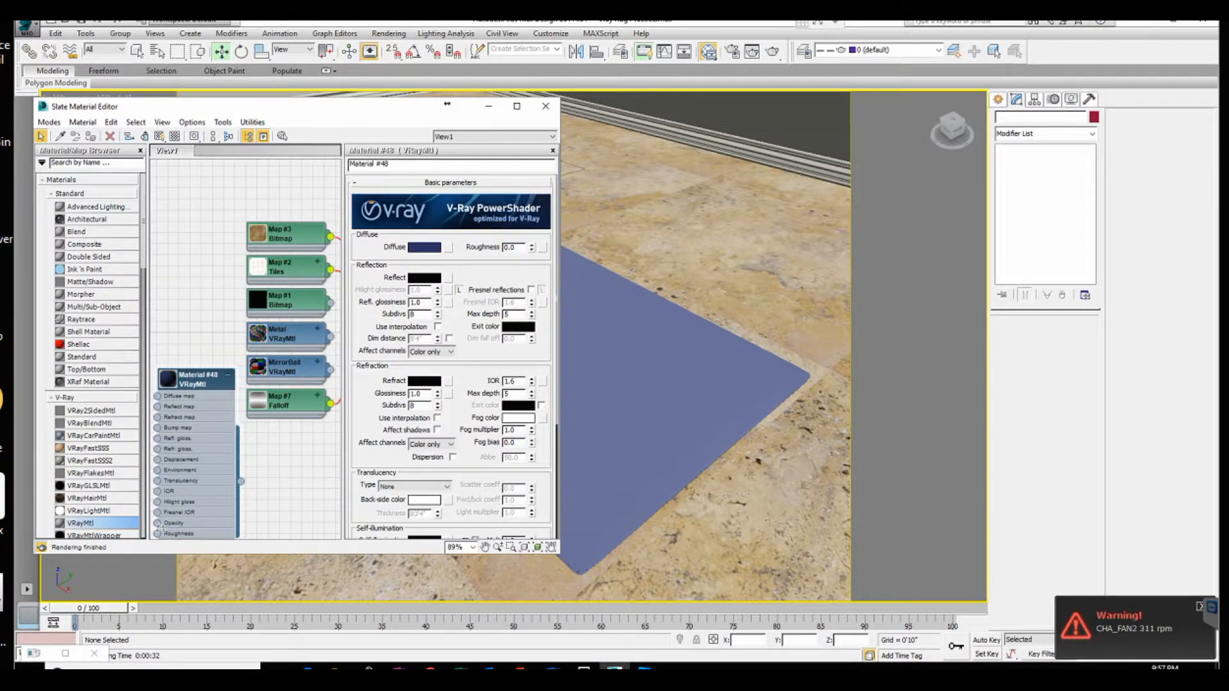
click(672, 410)
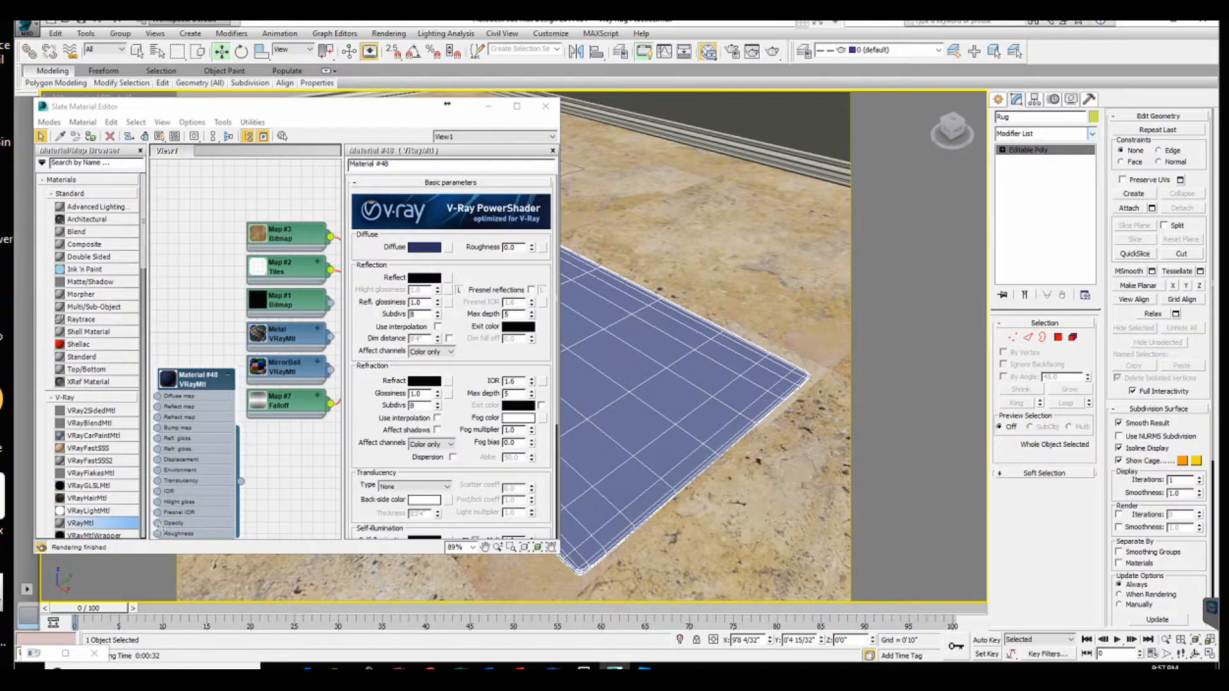
click(1092, 133)
scroll(1043, 397, down, 15)
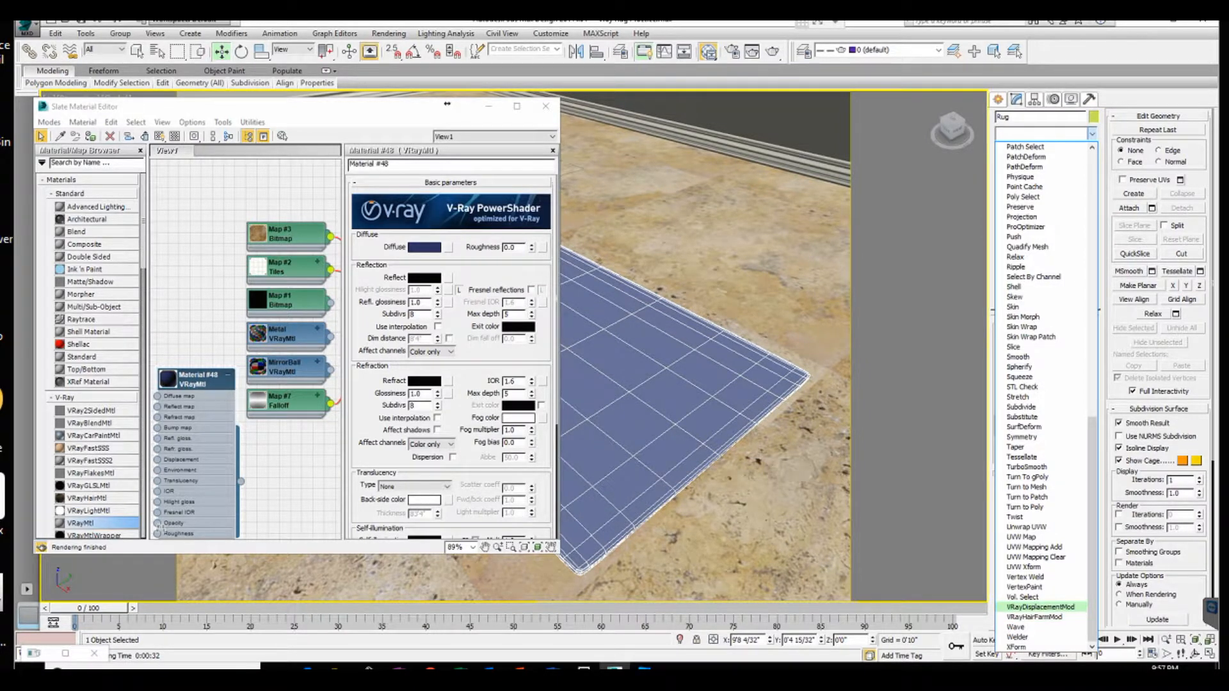
click(1040, 607)
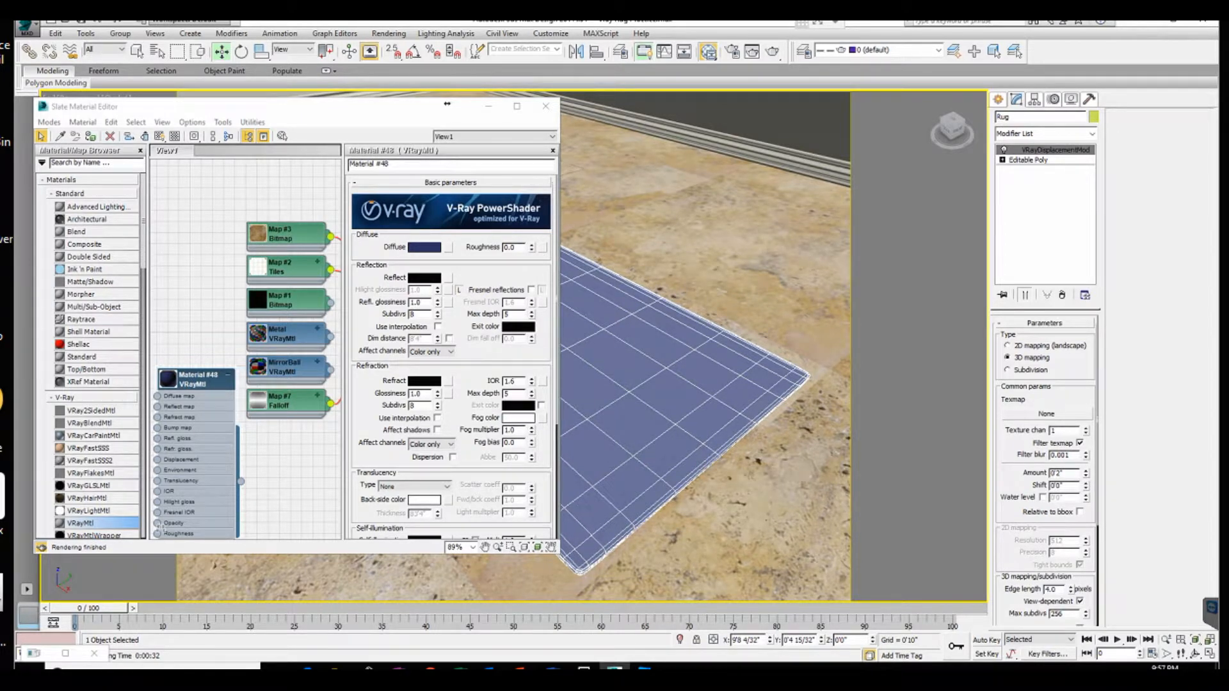
scroll(1045, 470, down, 1)
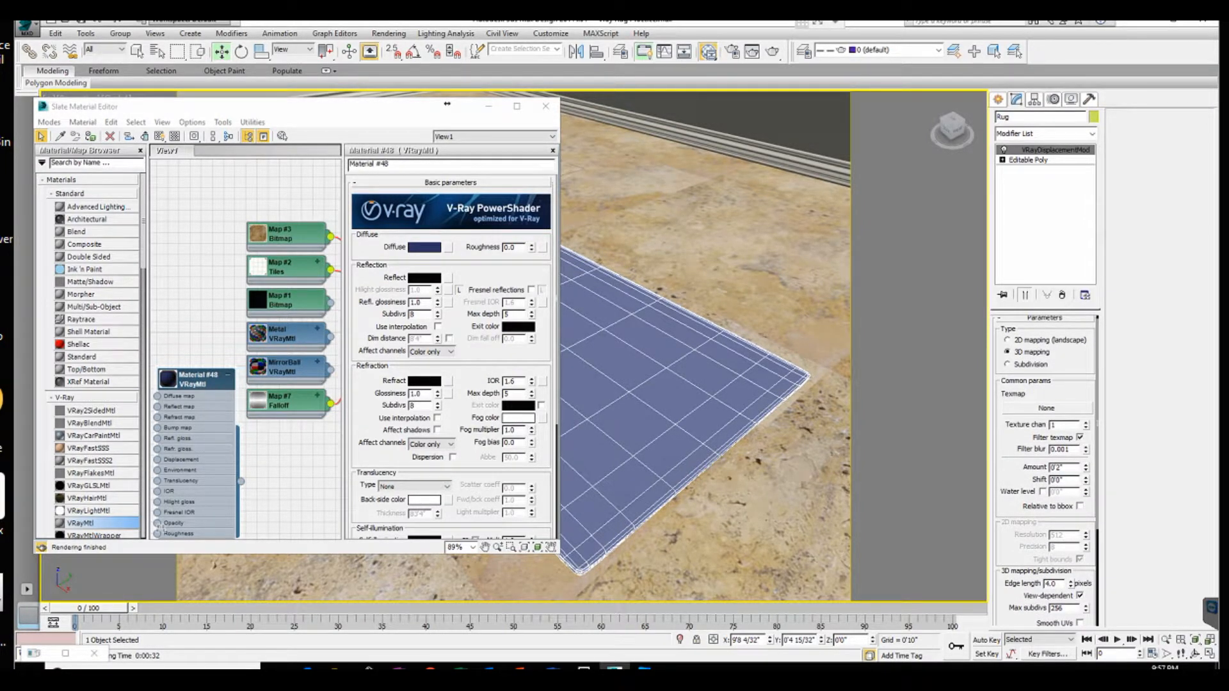
click(195, 308)
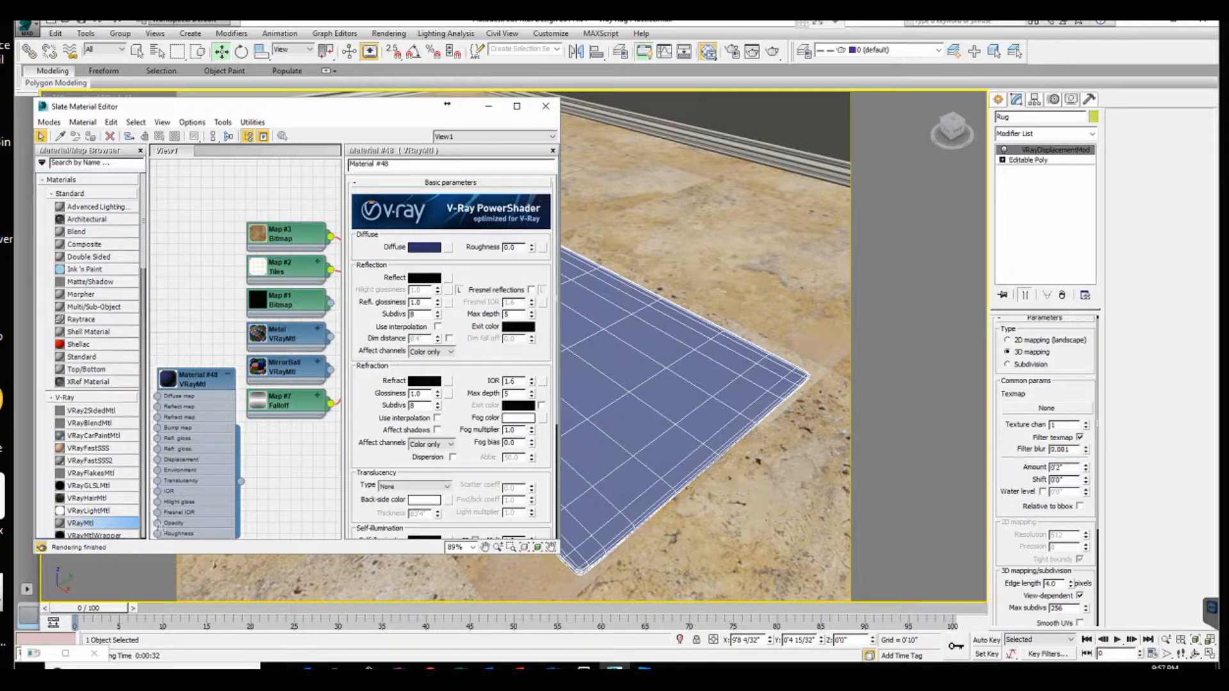
Add a standard Cellular map to the material graph, place it above the rug's material node and enlarge its preview
right_click(171, 232)
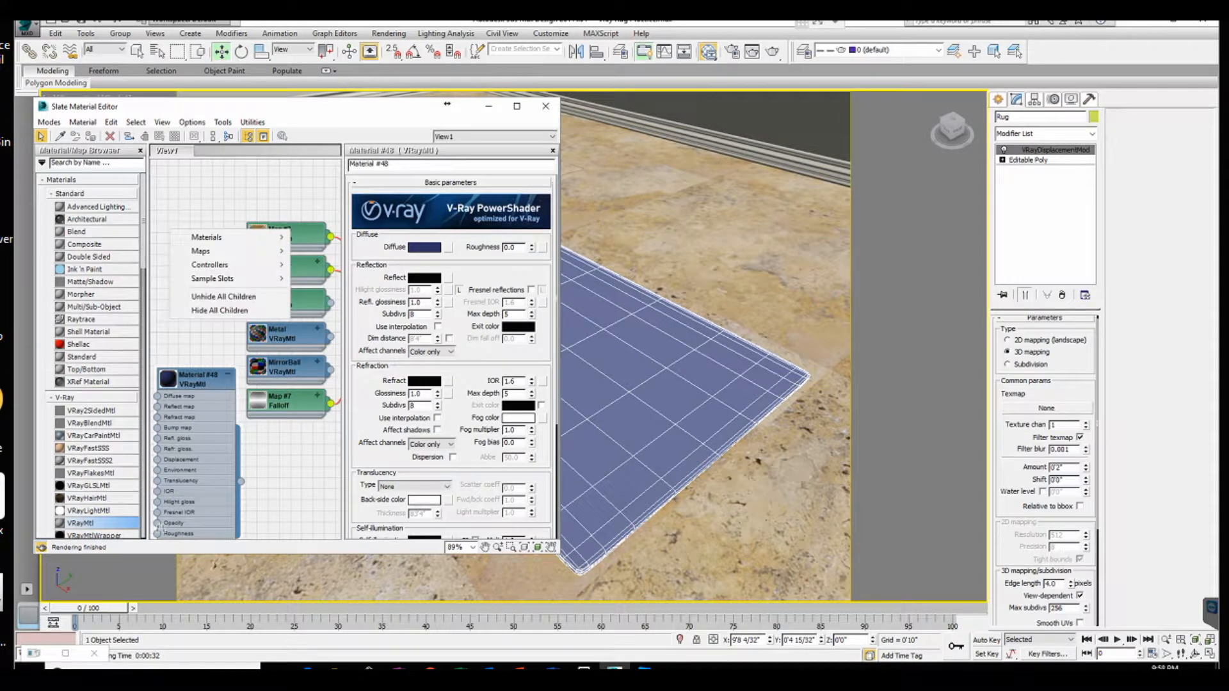
mouse_move(211, 251)
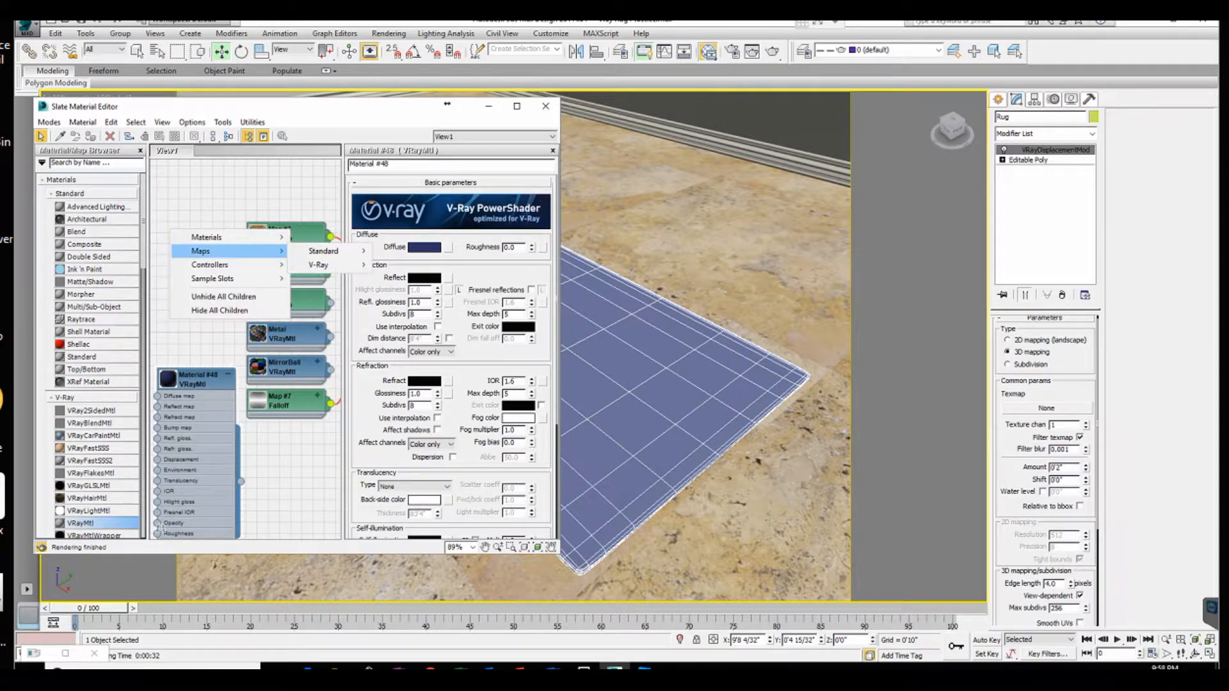
mouse_move(323, 264)
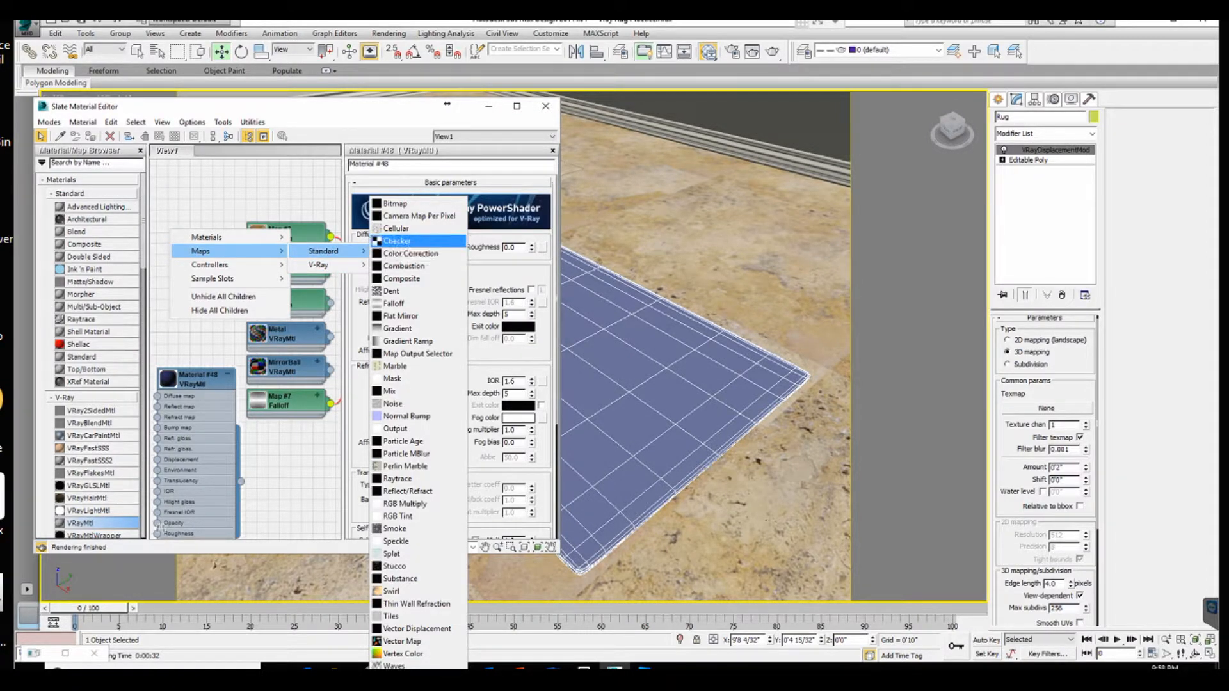
click(396, 229)
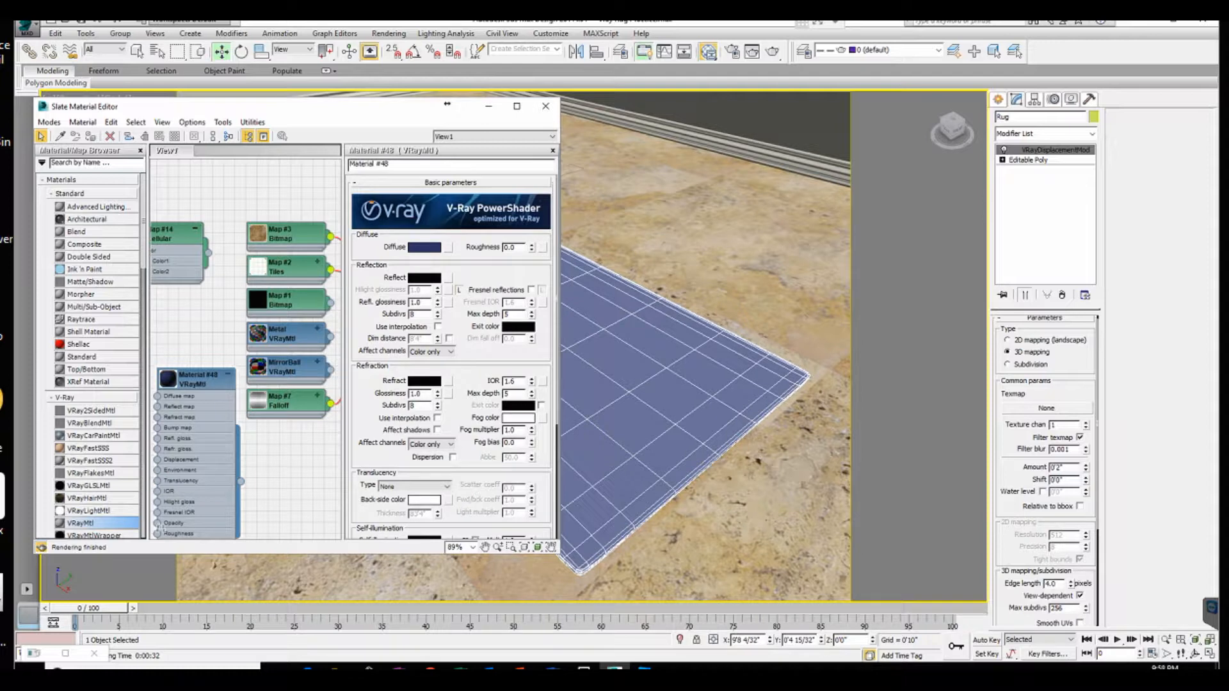
drag(163, 232, 195, 187)
right_click(168, 188)
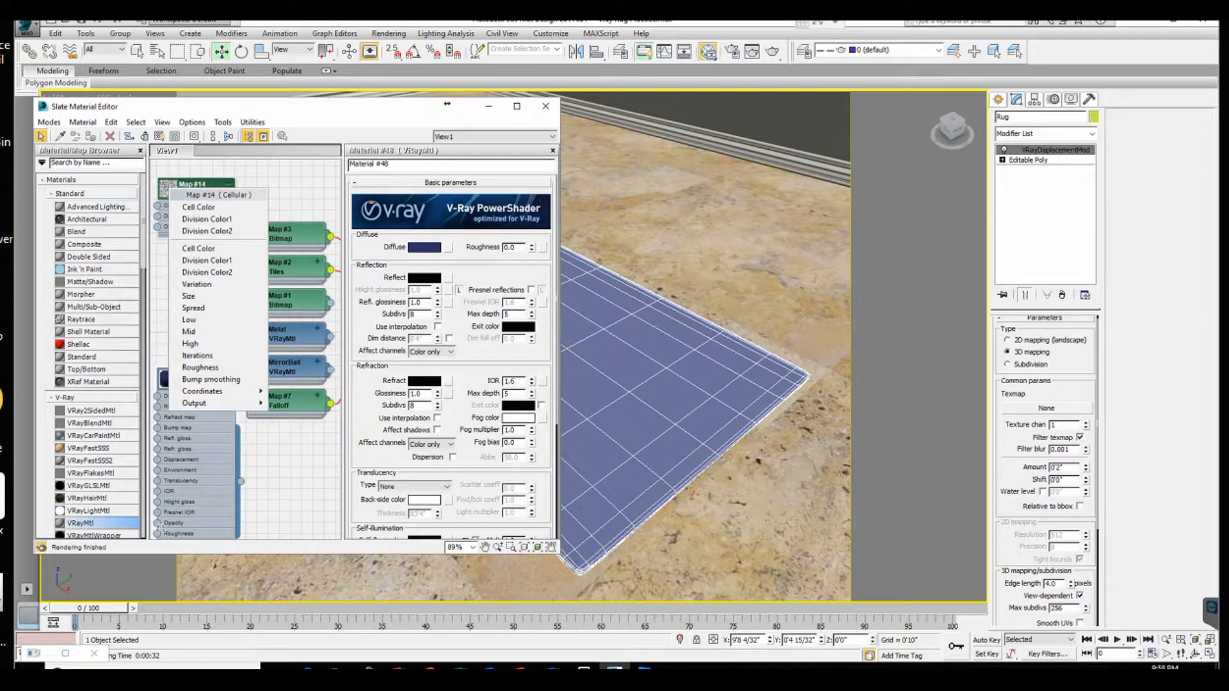
double_click(168, 188)
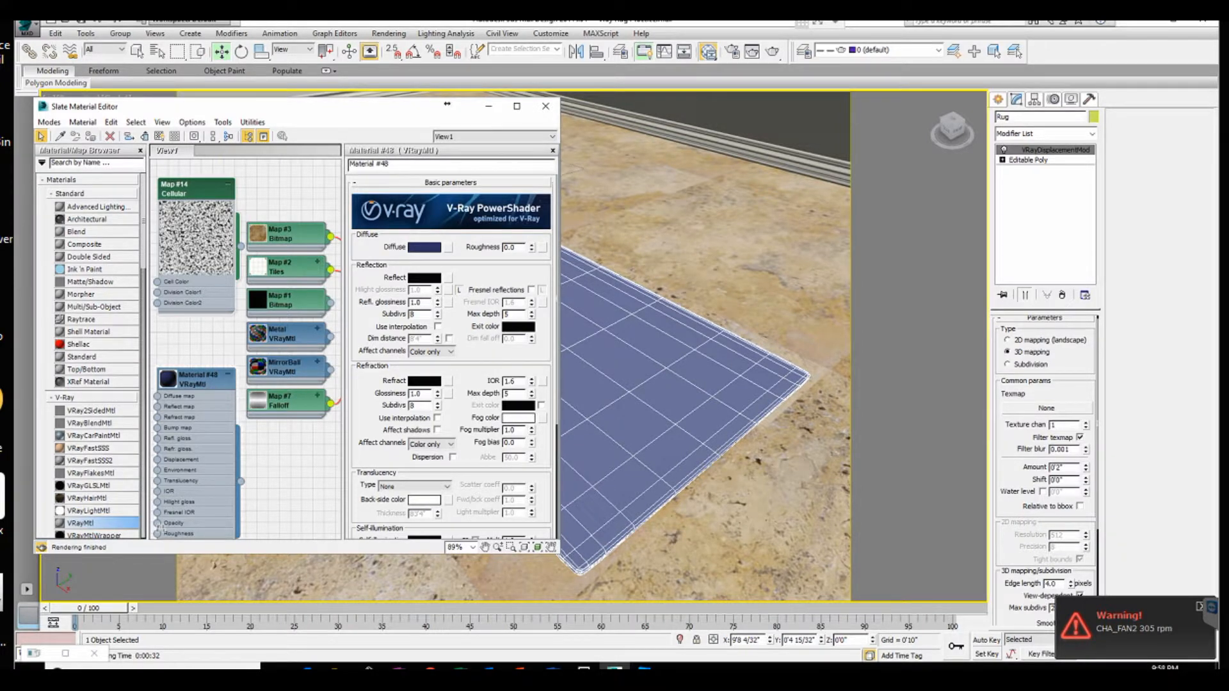
Review the Cellular map's parameters, collapse the rug's Material #48 node and move the Cellular node slightly higher
double_click(196, 189)
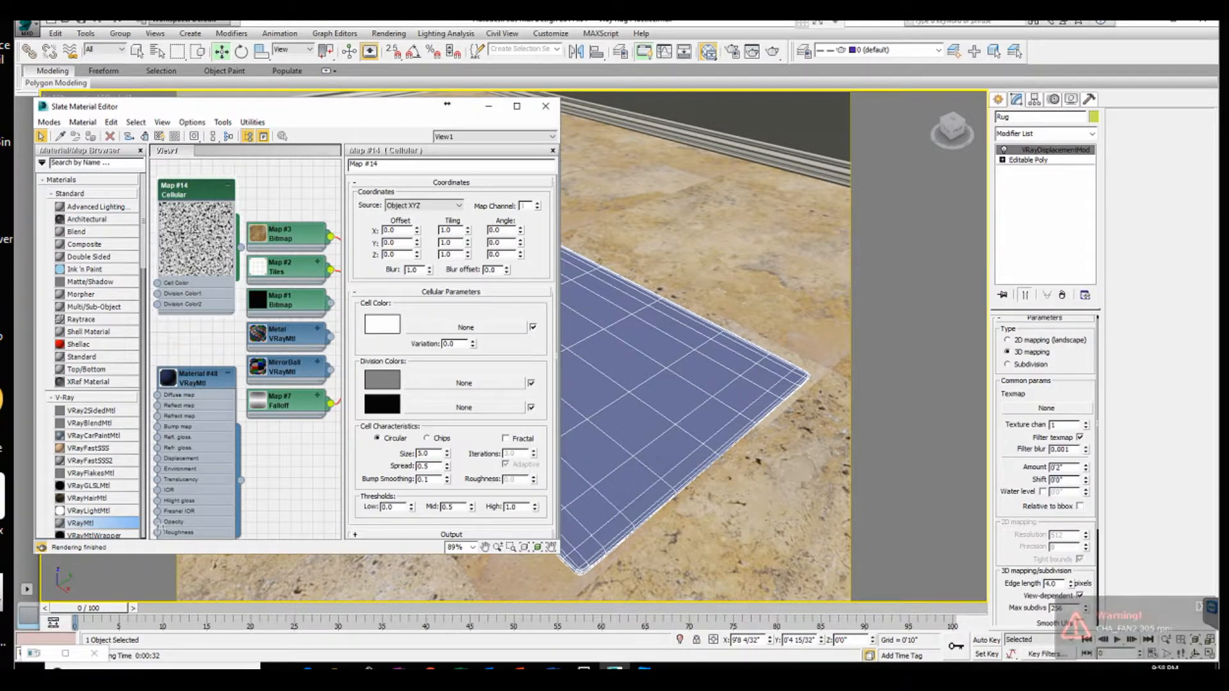
double_click(197, 378)
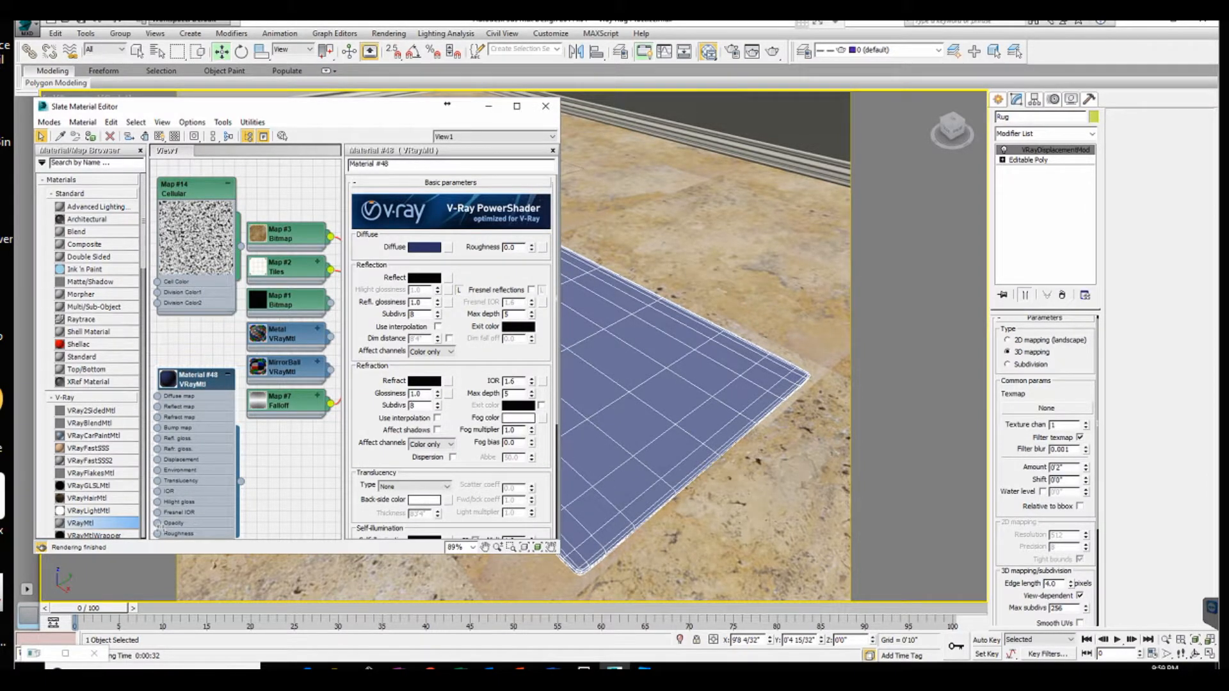
click(228, 374)
drag(196, 186, 195, 175)
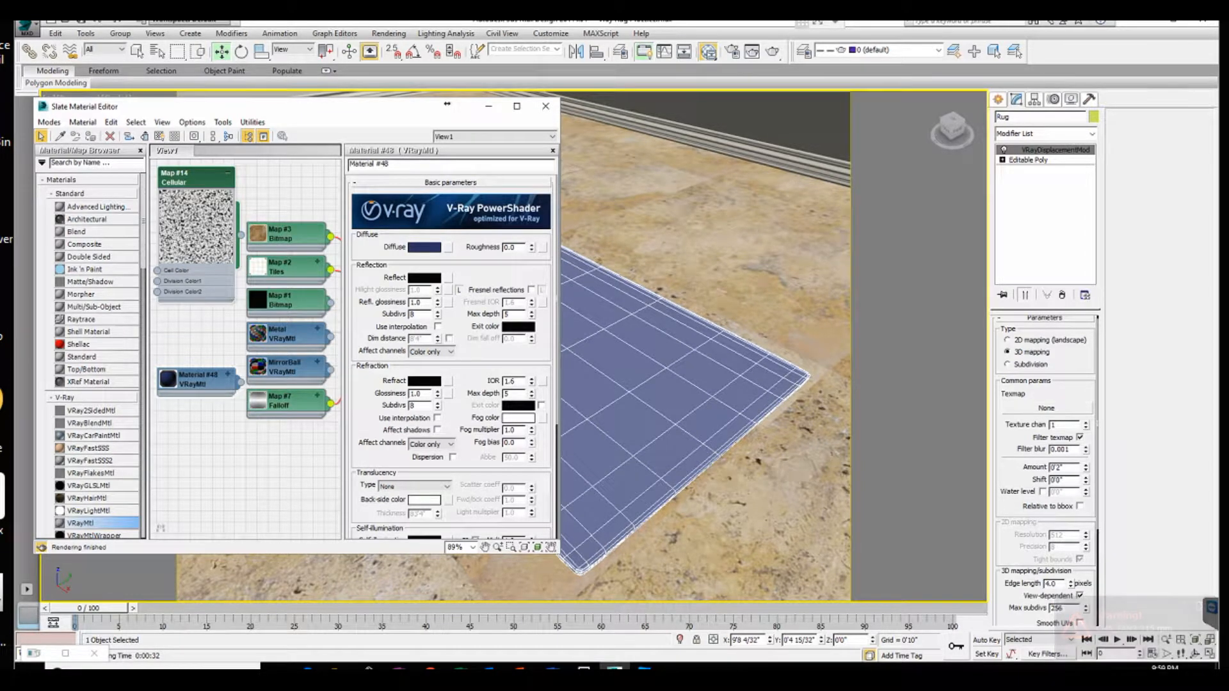
Assign the Cellular map as an instance to the rug's VRayDisplacementMod Texmap slot
drag(241, 235, 340, 242)
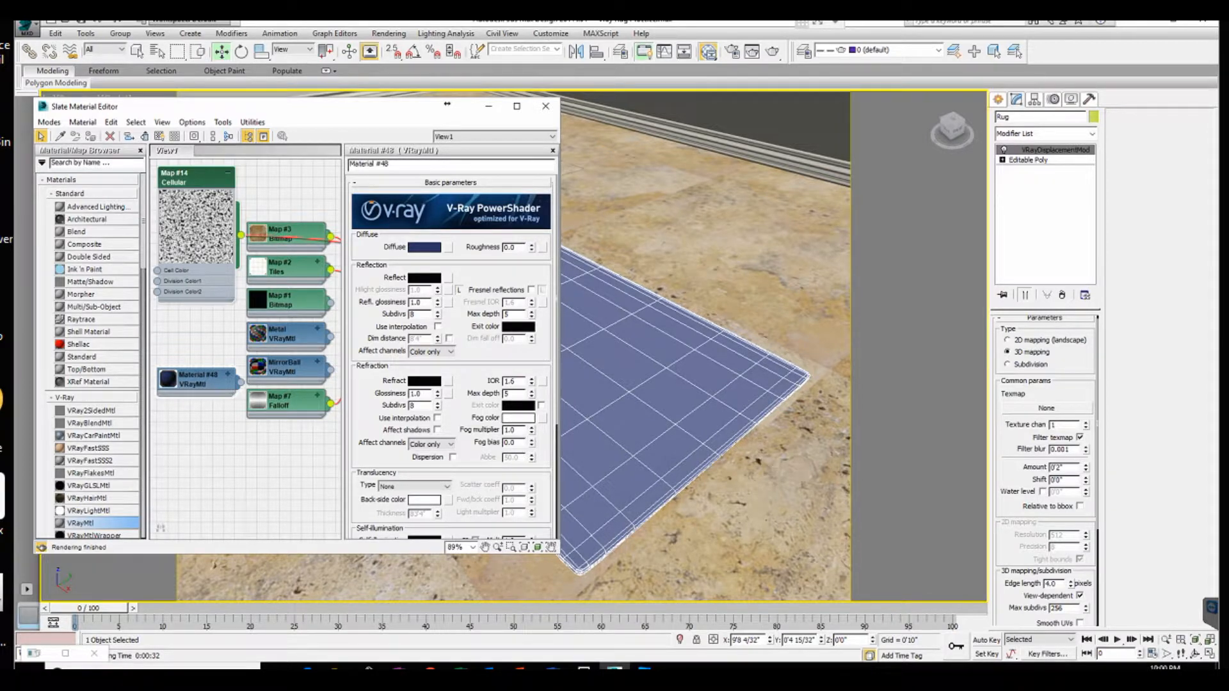
drag(341, 242, 1044, 408)
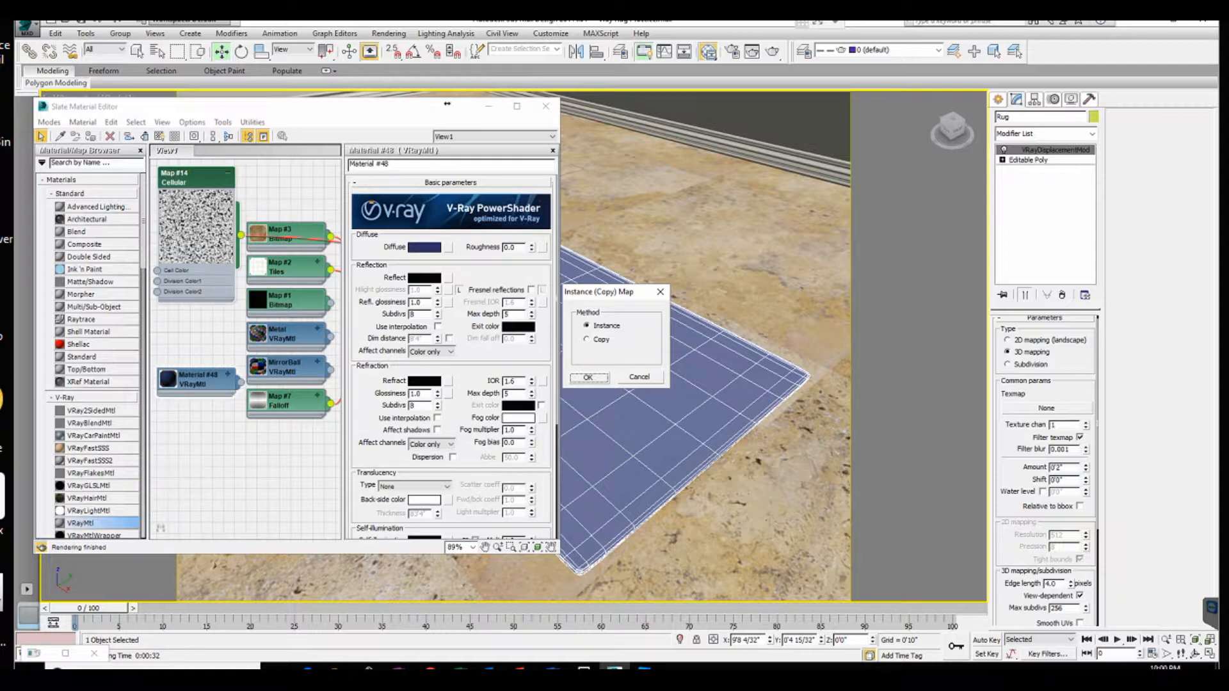
key(Return)
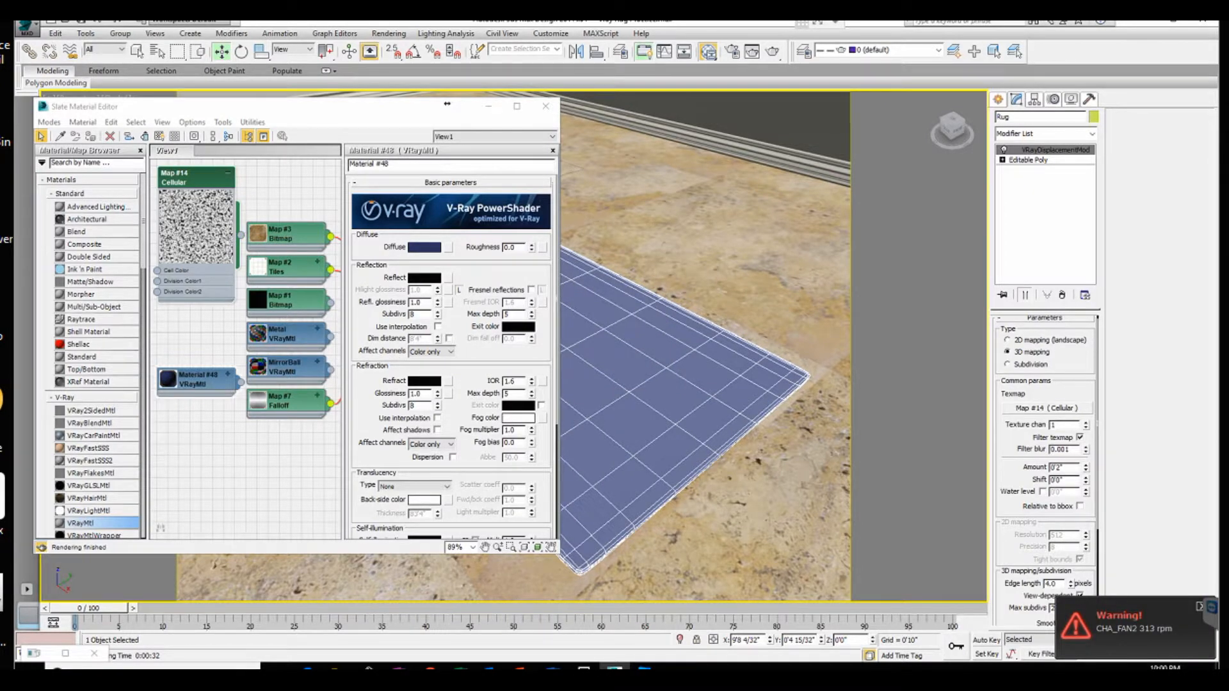
Enlarge the Cellular node in a maximized material editor and examine its cell pattern beside the other nodes
drag(196, 177, 195, 200)
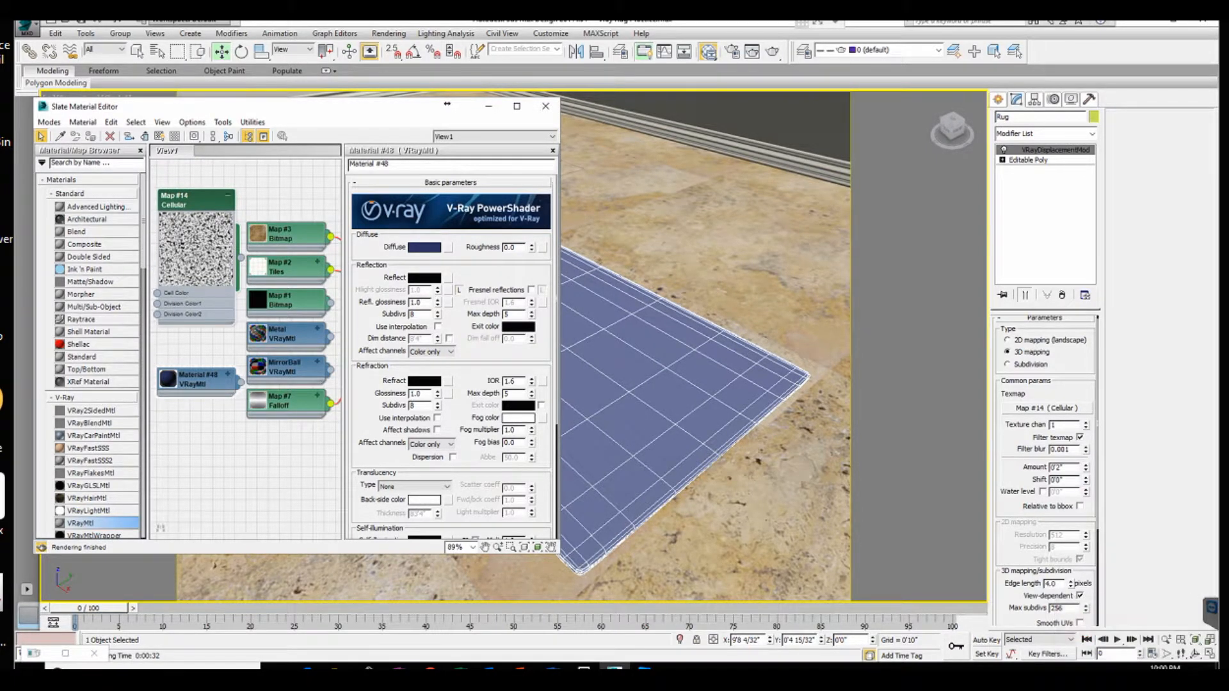
double_click(196, 199)
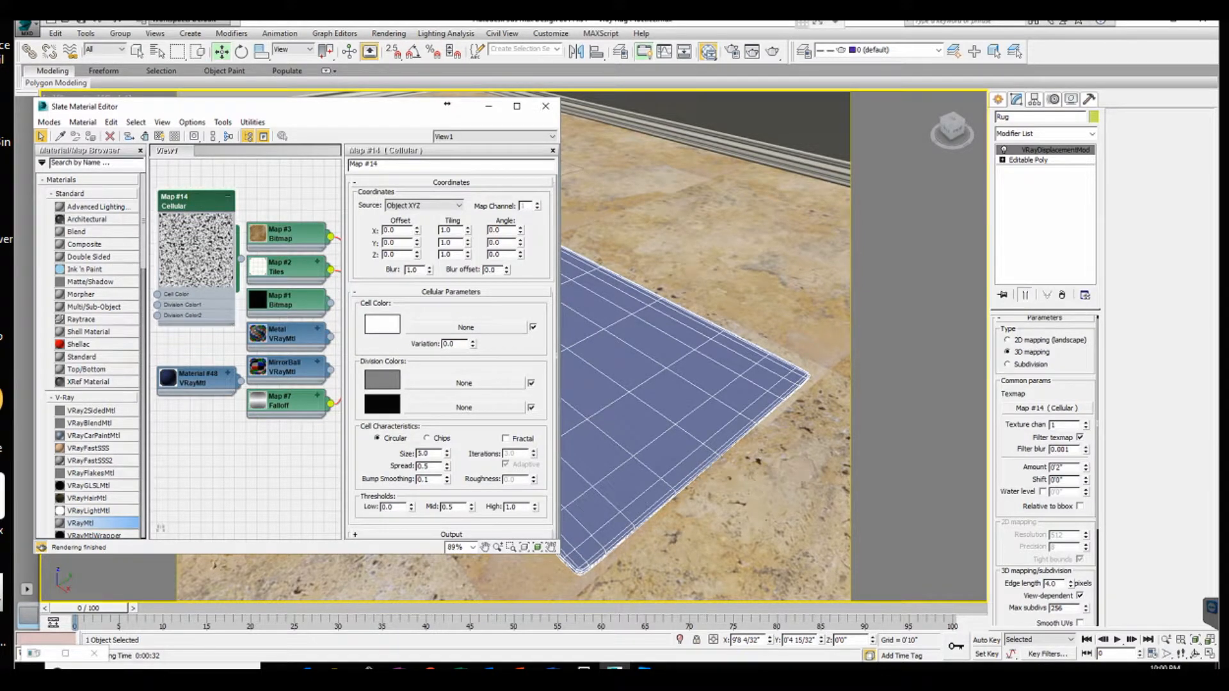
drag(233, 323, 301, 393)
click(516, 105)
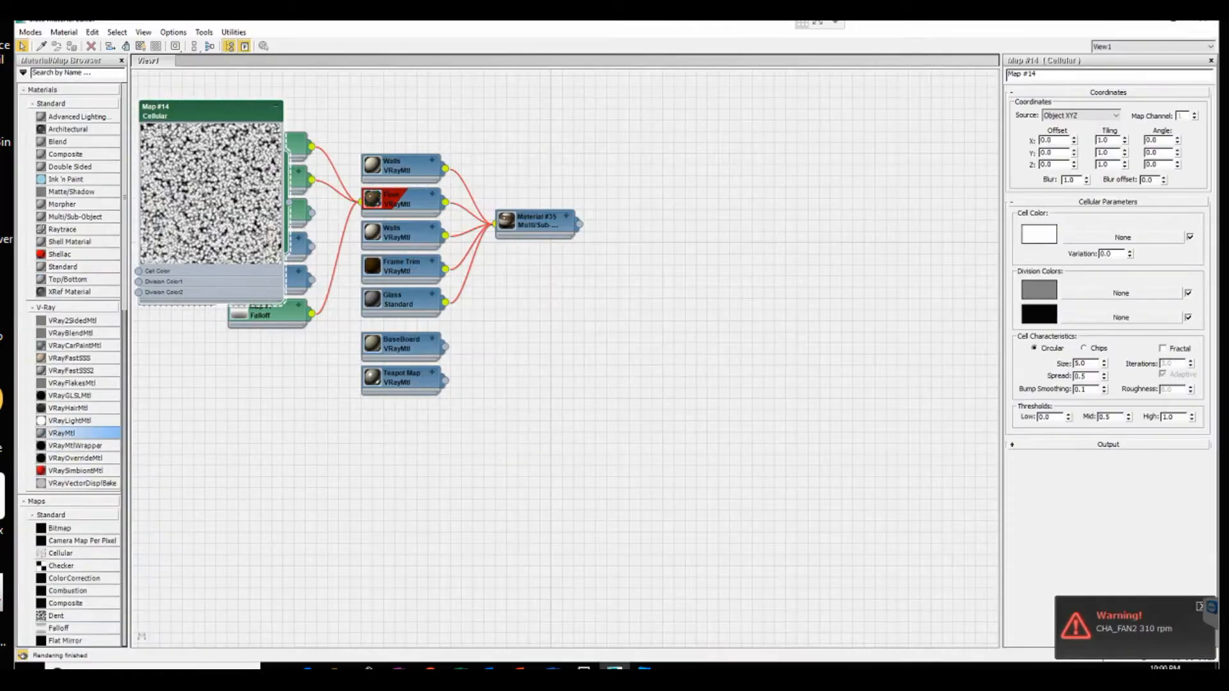
scroll(304, 156, up, 3)
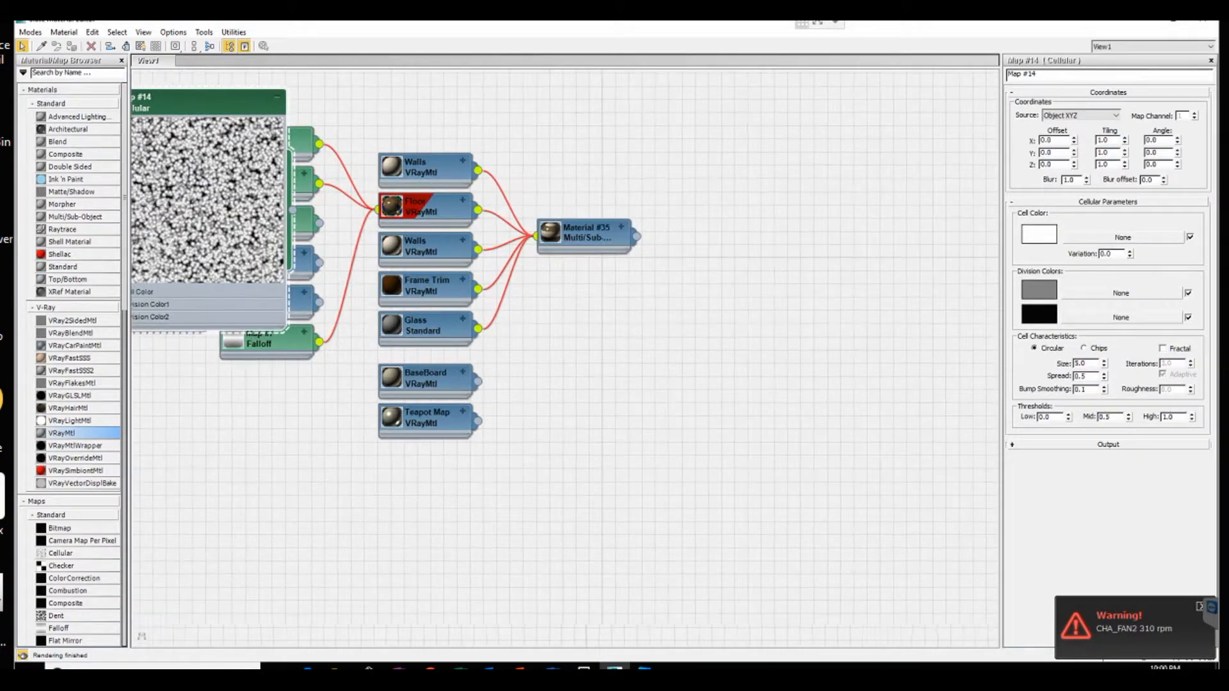
middle_drag(305, 156, 509, 202)
drag(413, 140, 276, 95)
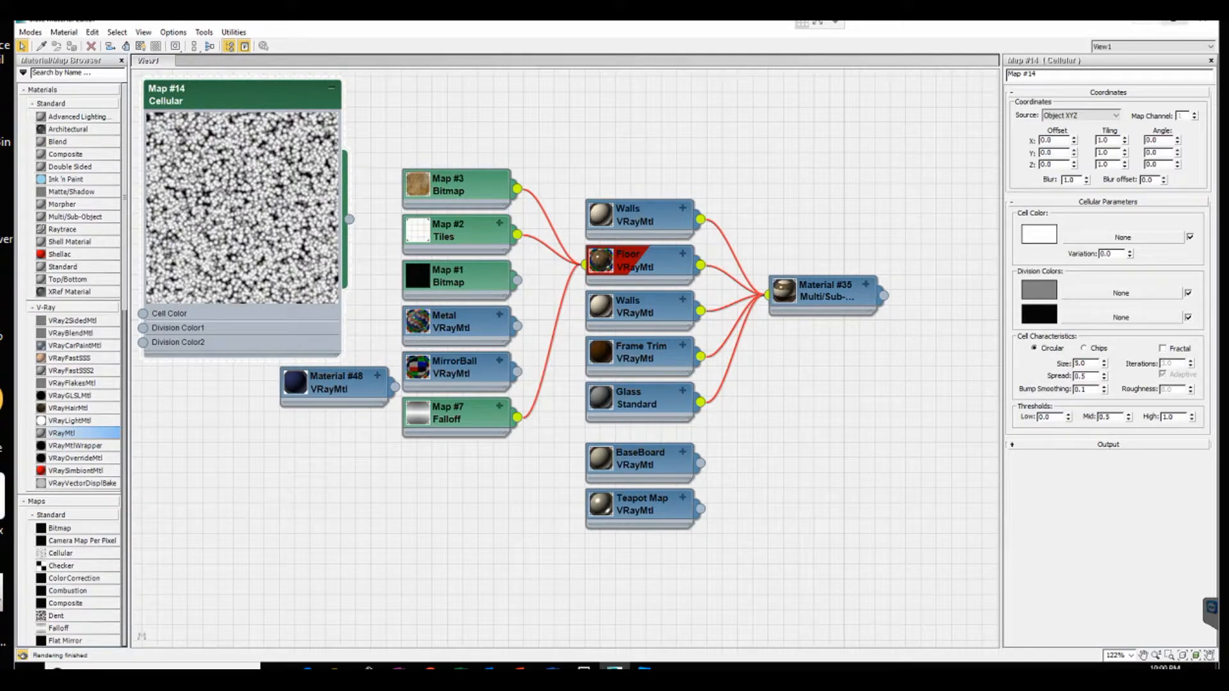
Restore and close the material editor, and render a test image of the rug with the cellular displacement
click(1174, 20)
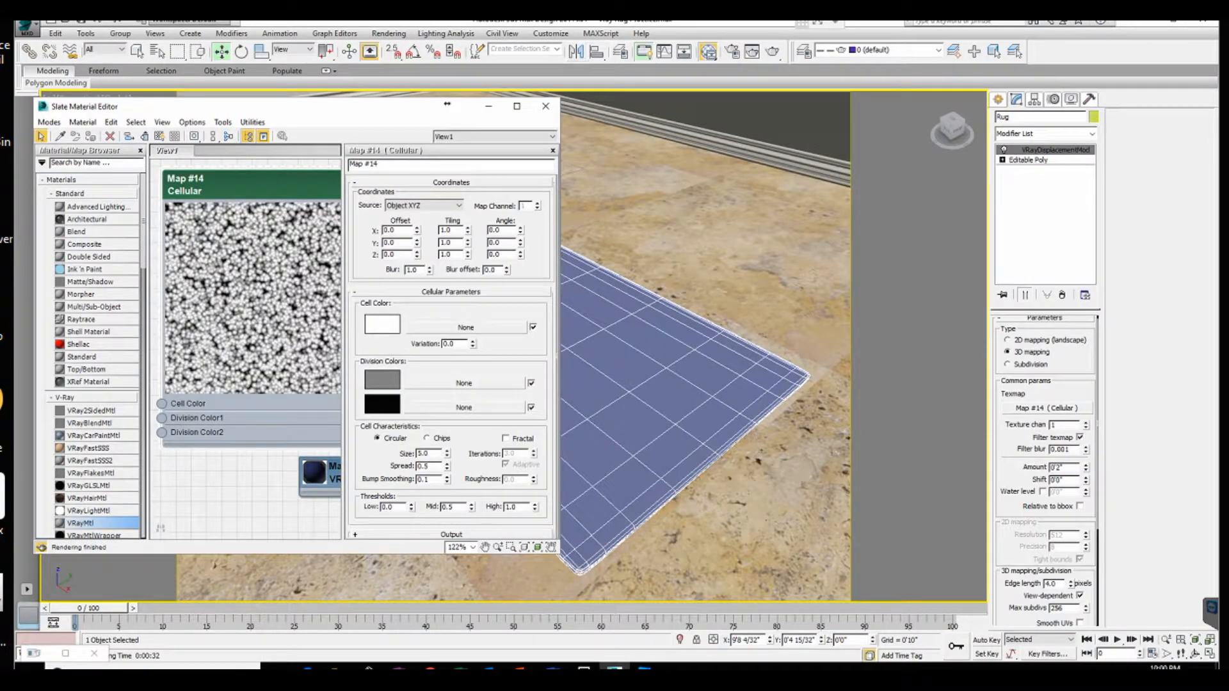
click(545, 106)
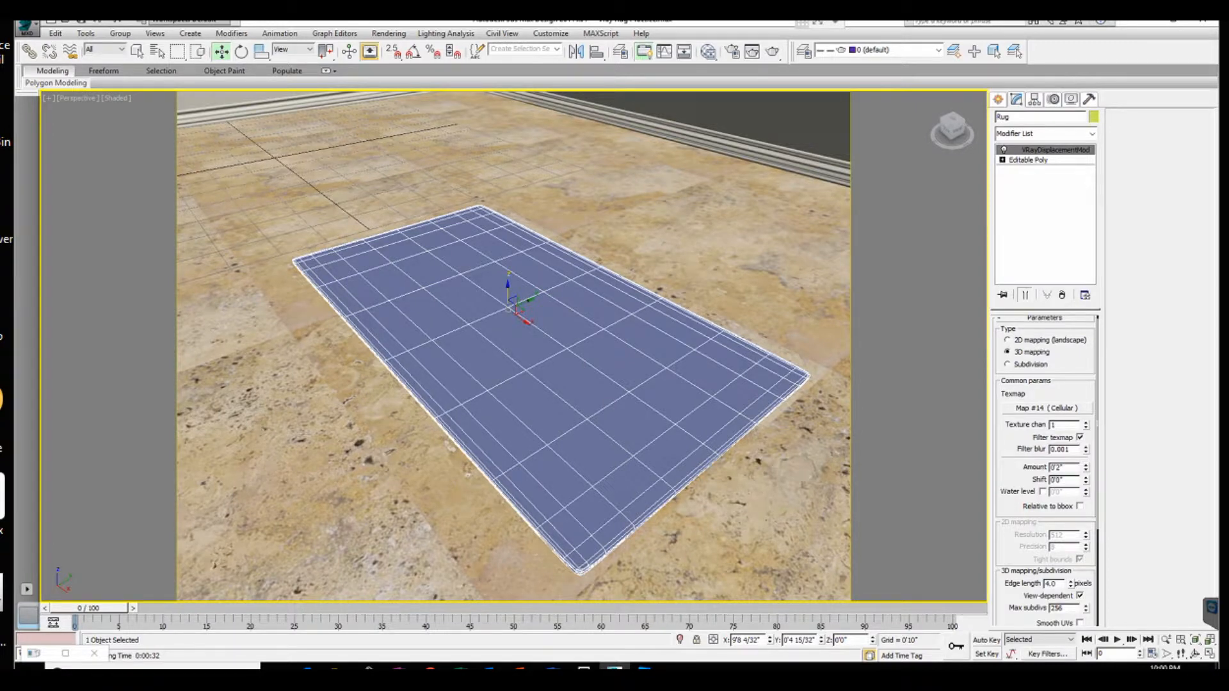
click(772, 51)
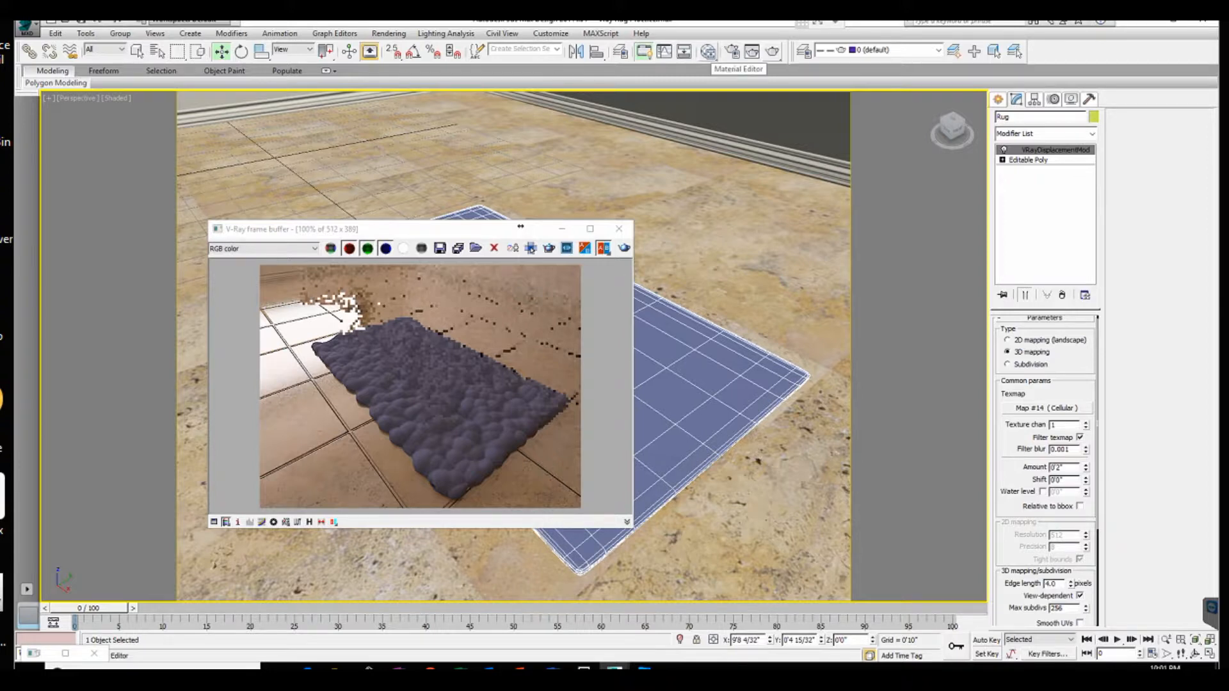
Reopen the material editor and copy the Cellular map's black division color onto the gray one
click(707, 52)
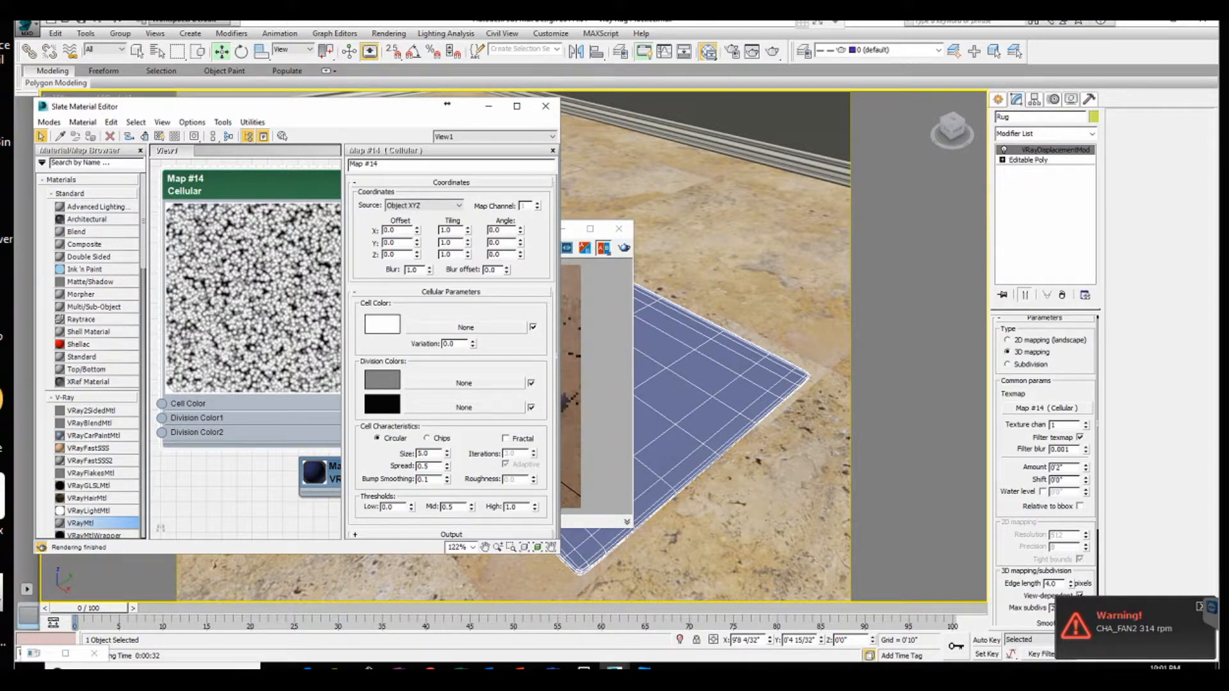
click(382, 324)
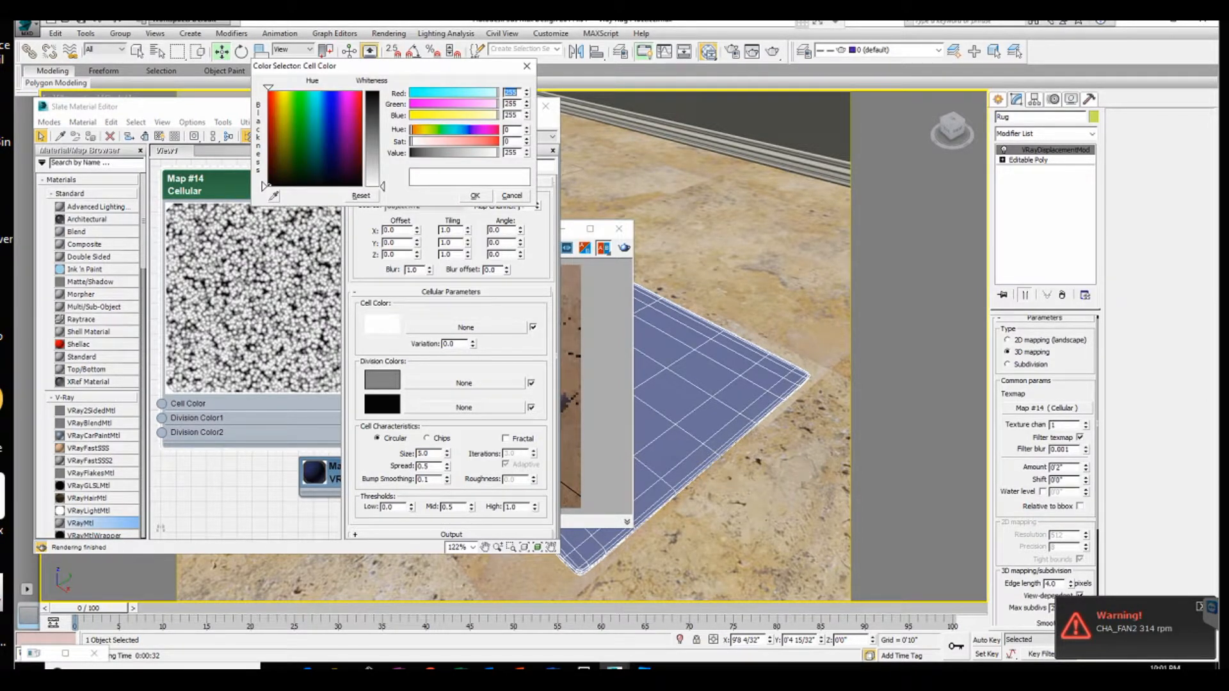
key(Escape)
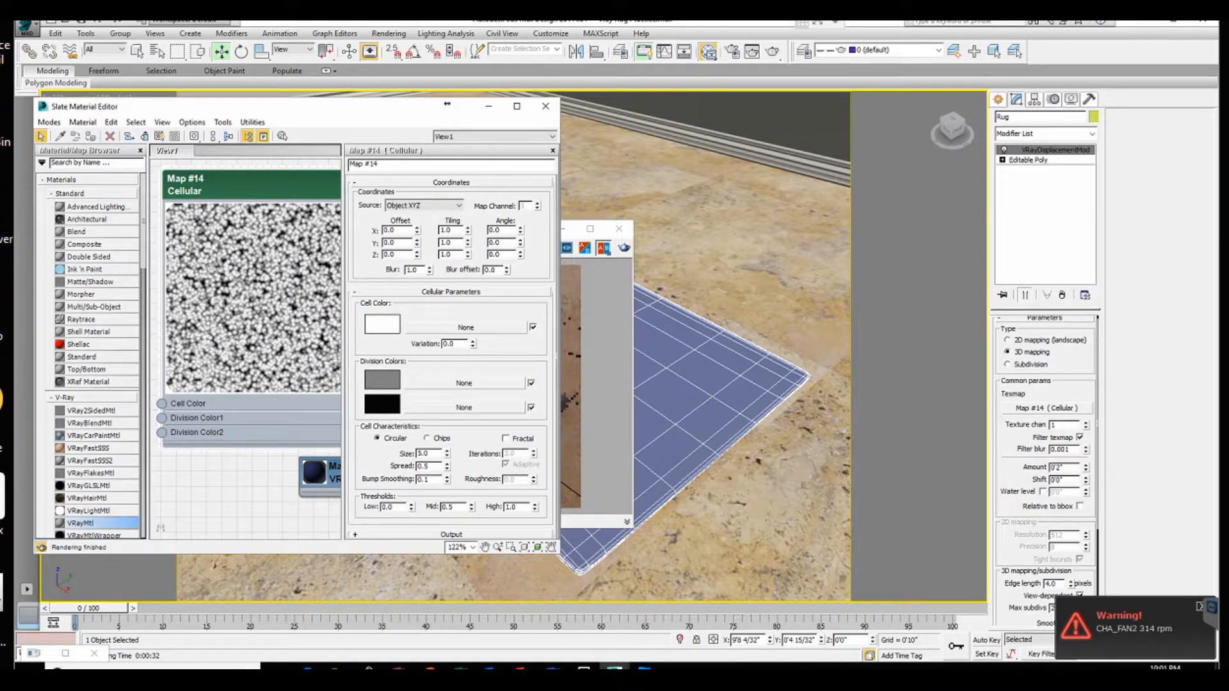
drag(382, 325, 382, 404)
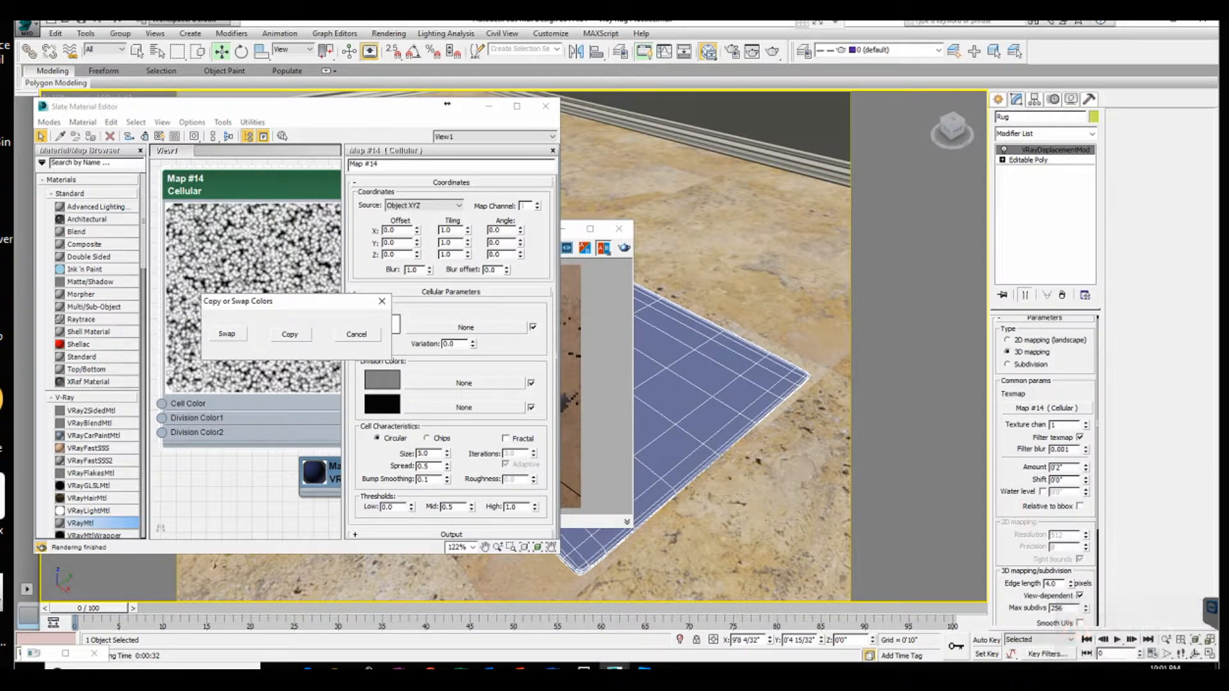
click(289, 334)
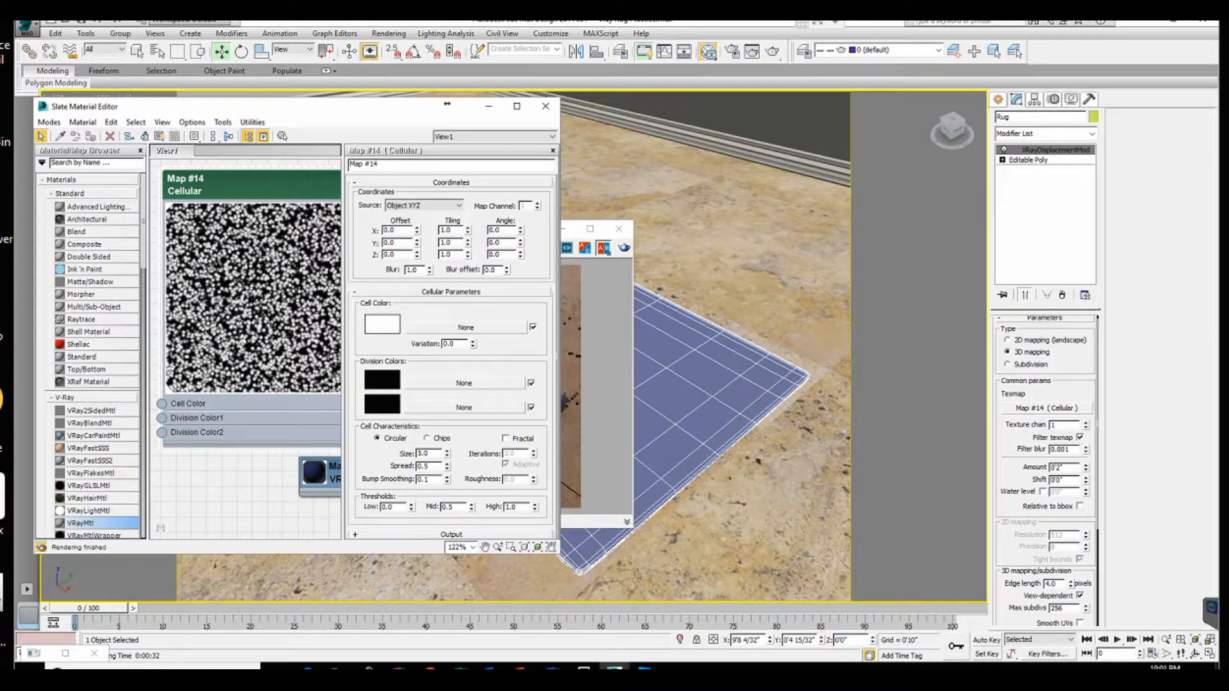
Mark a render region over the near part of the rug in the V-Ray frame buffer and render it
click(607, 282)
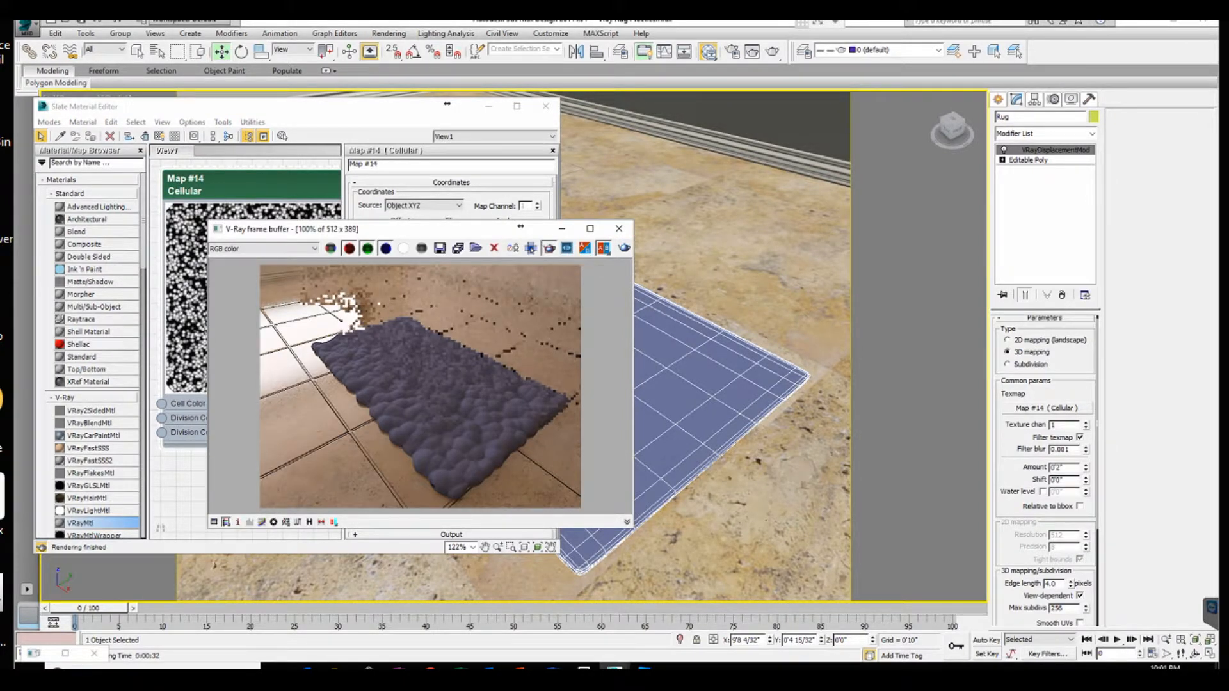
drag(297, 290, 435, 444)
click(530, 249)
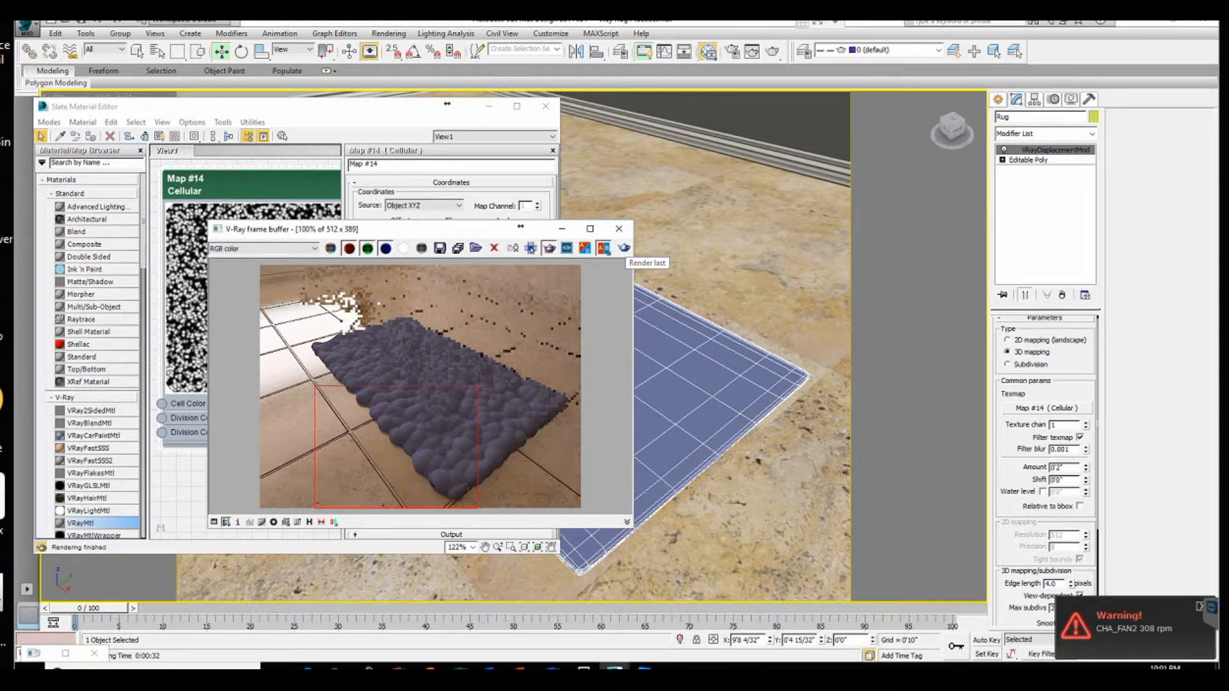
click(530, 249)
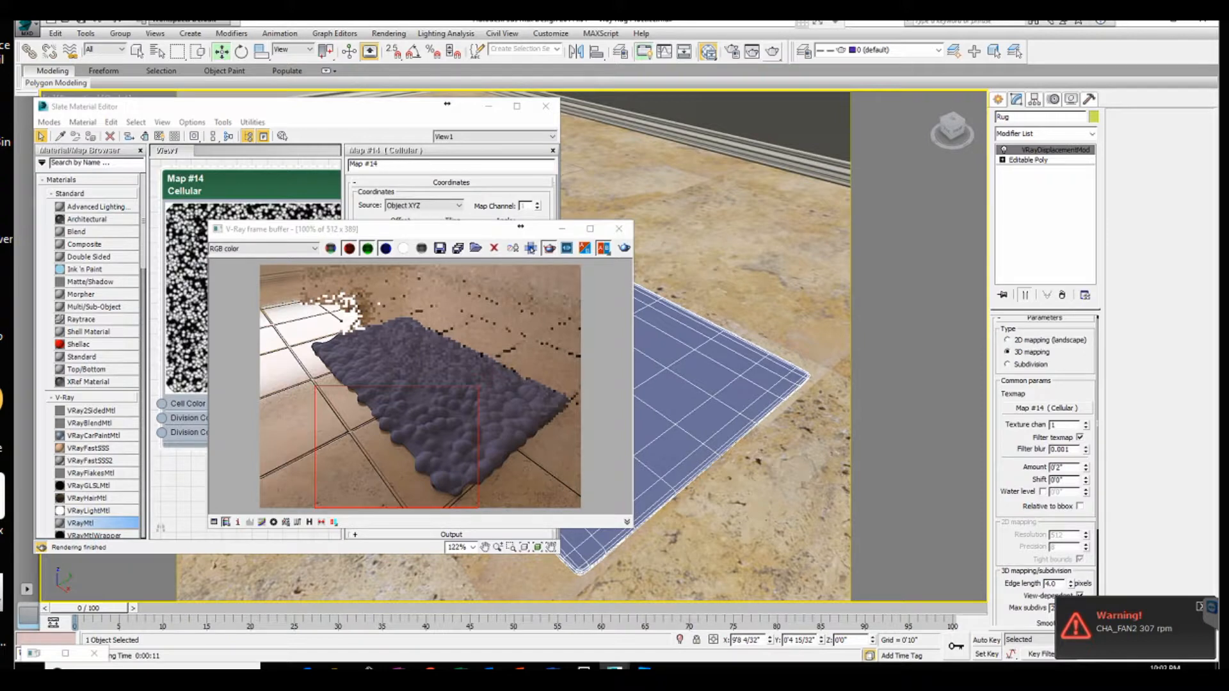
Set the Cellular map's cell size to 1.5 and render the marked region of the rug again
key(m)
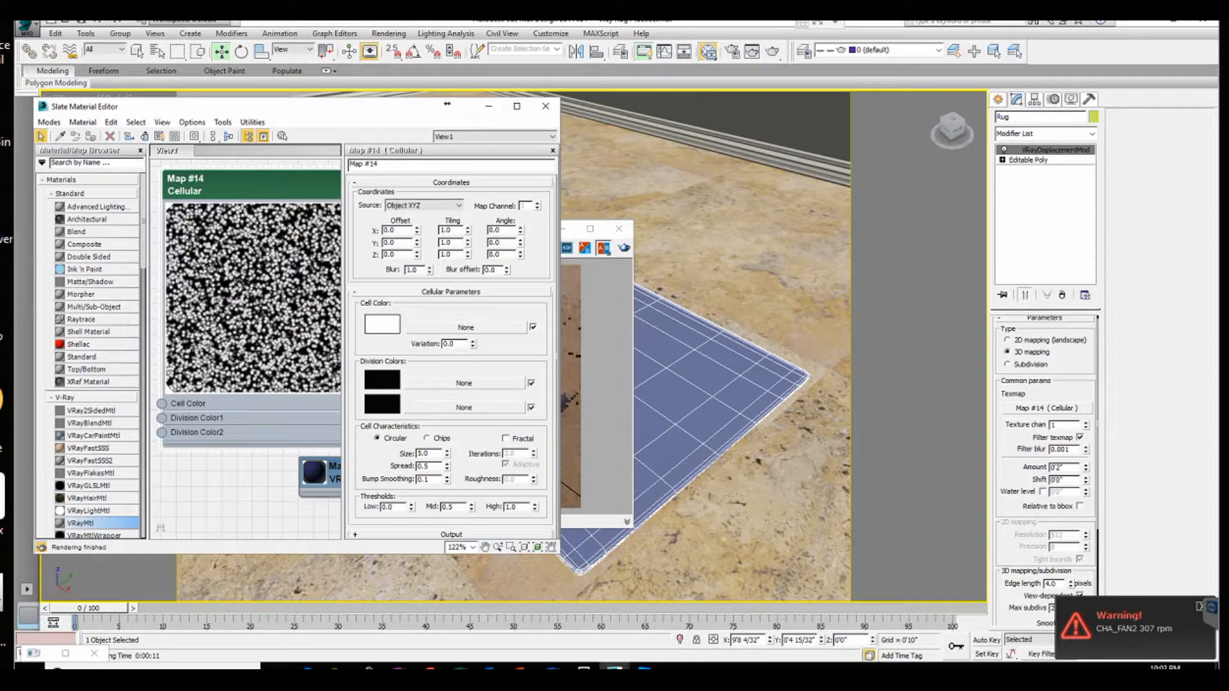
double_click(422, 453)
text(1.5)
key(Tab)
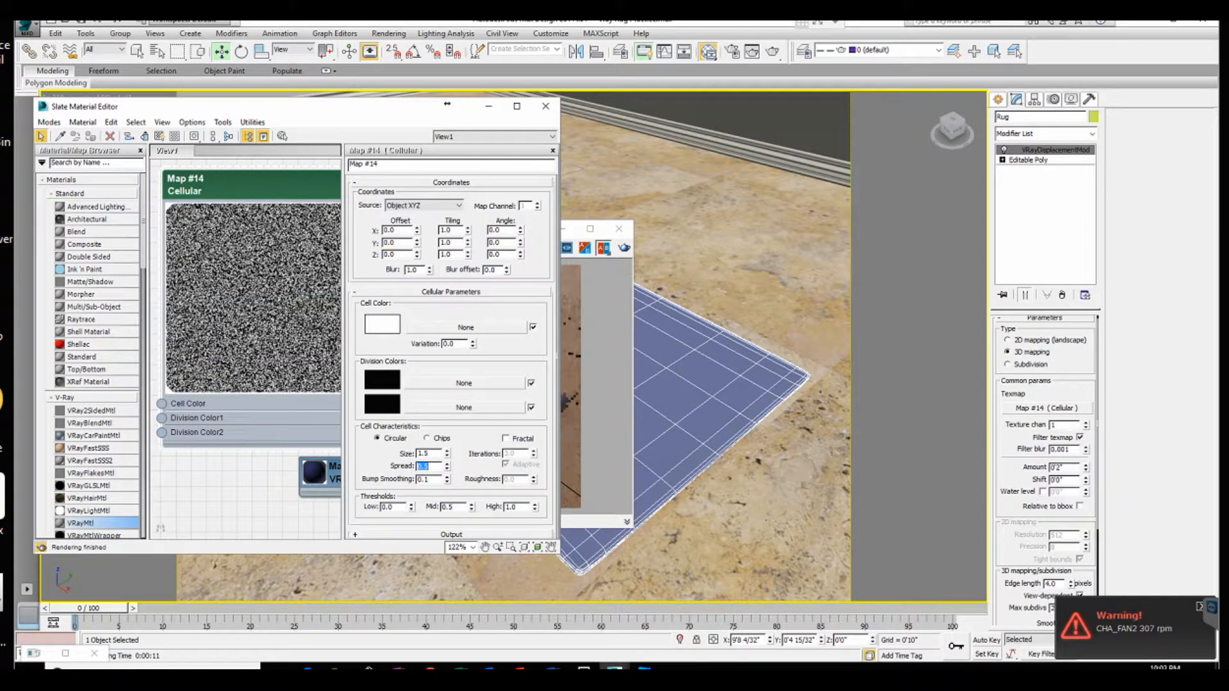
key(Return)
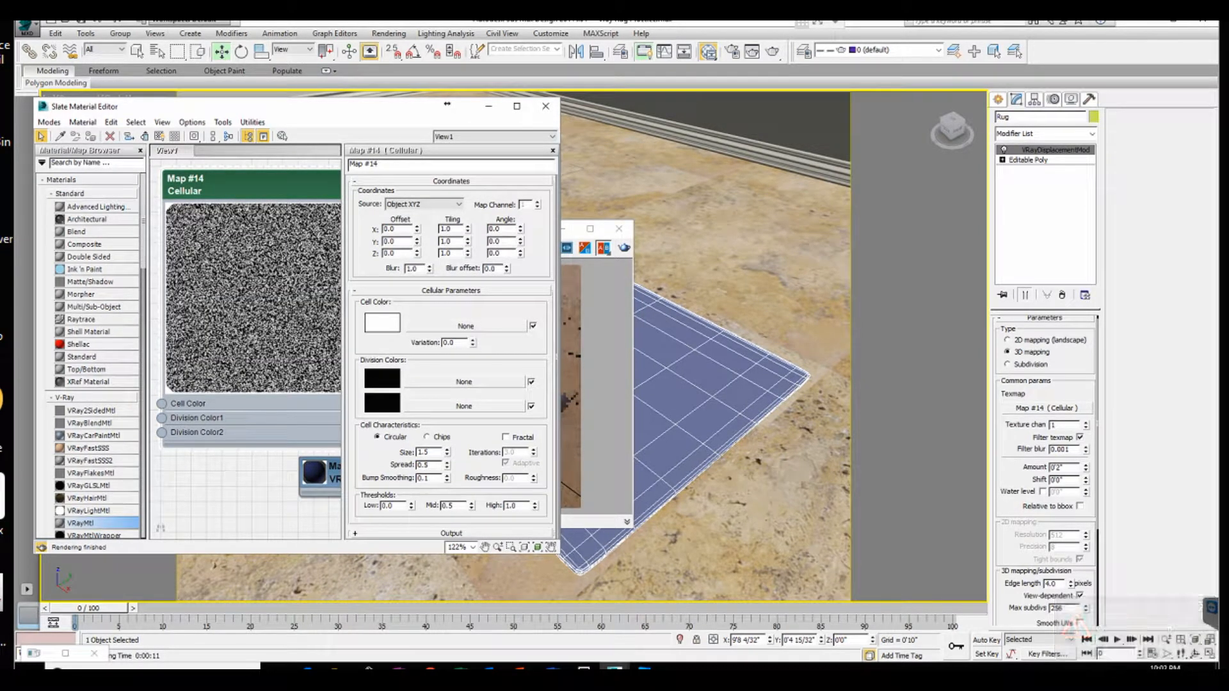
key(shift+q)
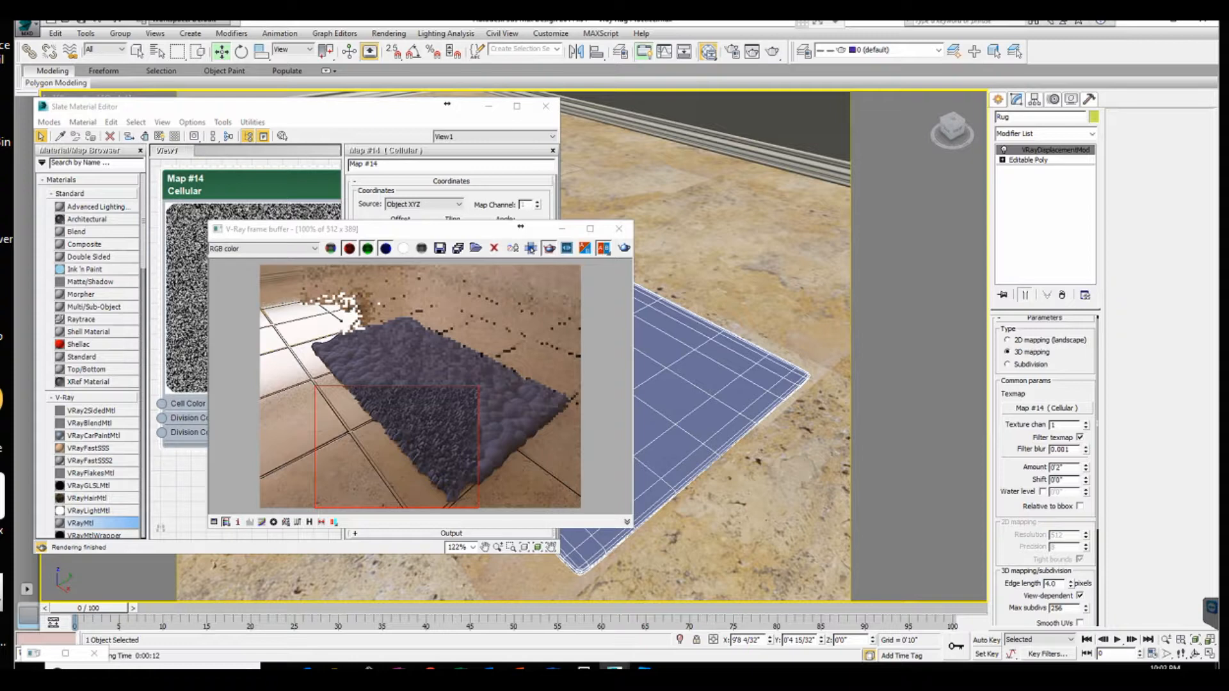
Set the Cellular map's cell size to 0.75 and re-render the marked region
key(m)
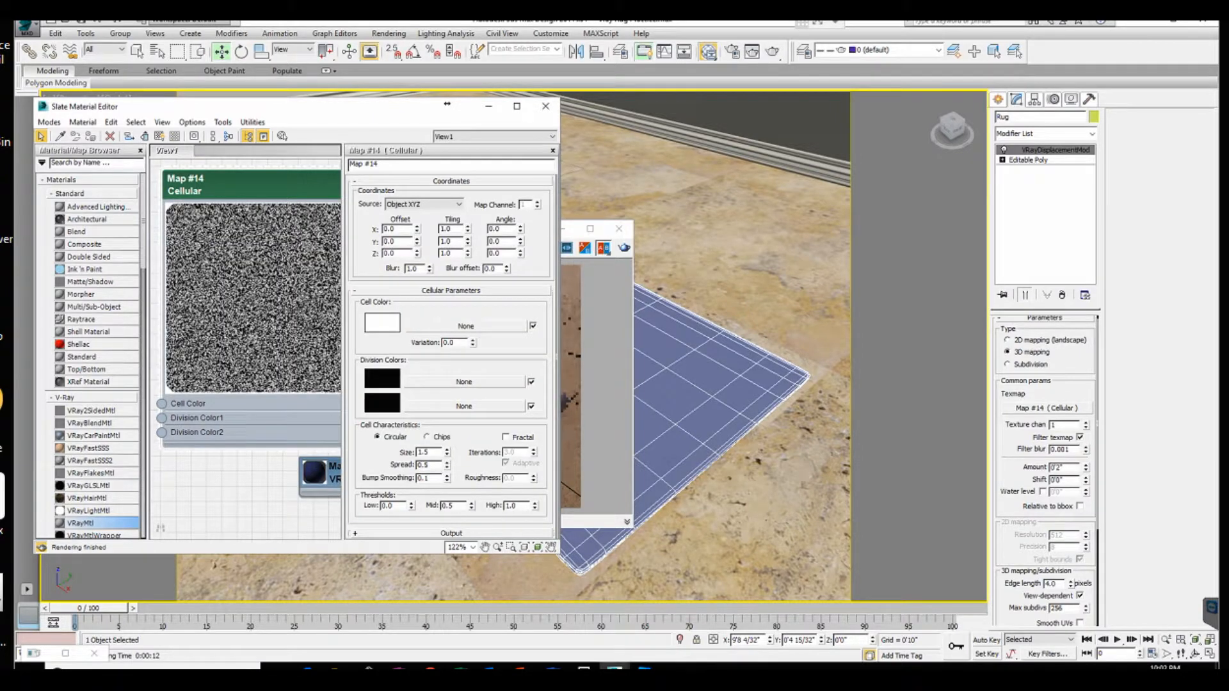
double_click(423, 451)
text(.75)
key(Return)
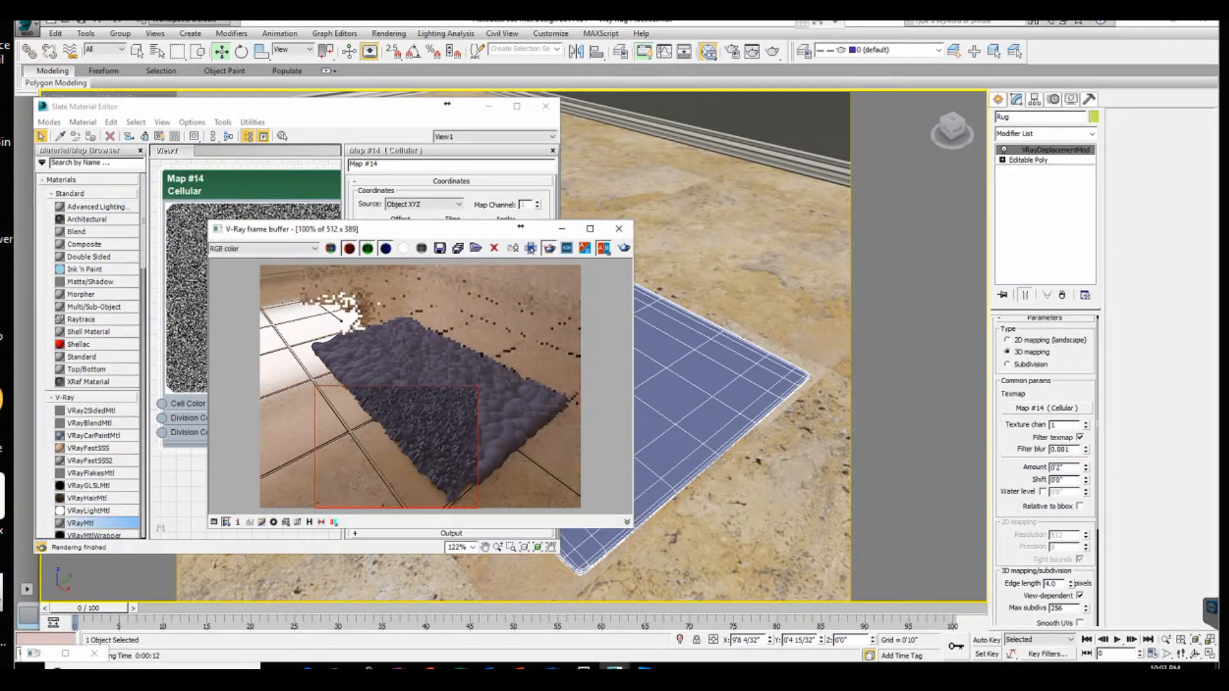
Set the rug's V-Ray displacement amount to 1.5" and re-render the marked region to inspect the pile up close
double_click(1057, 468)
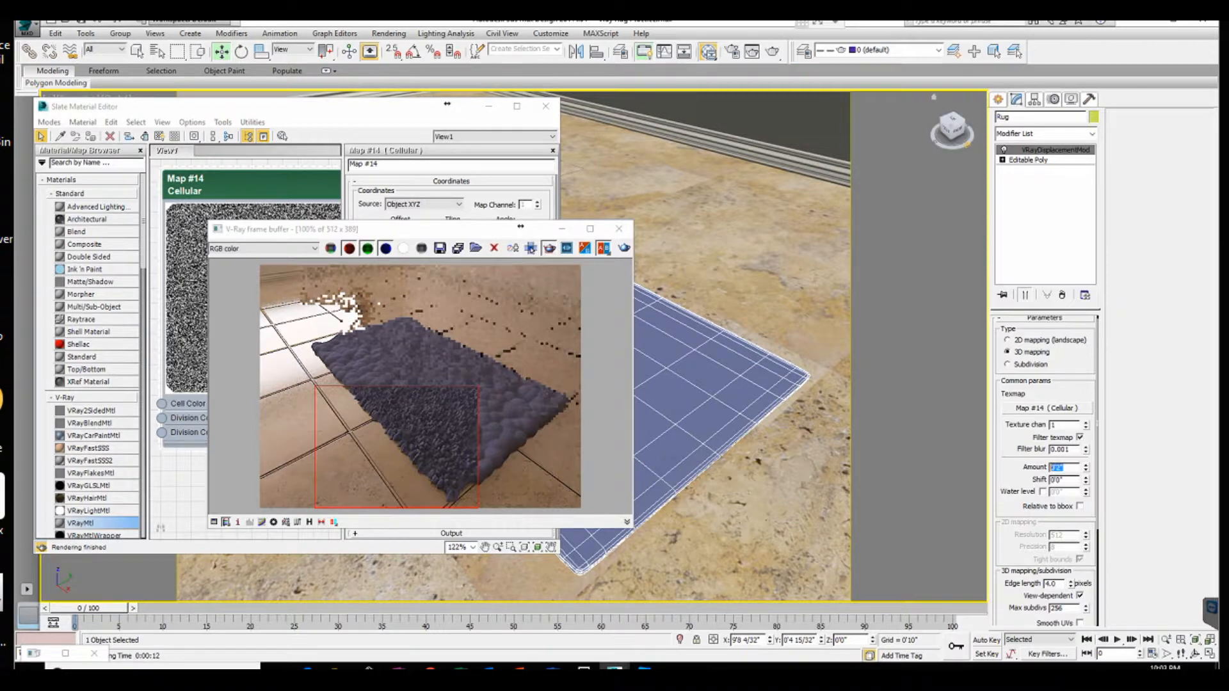
text(1)
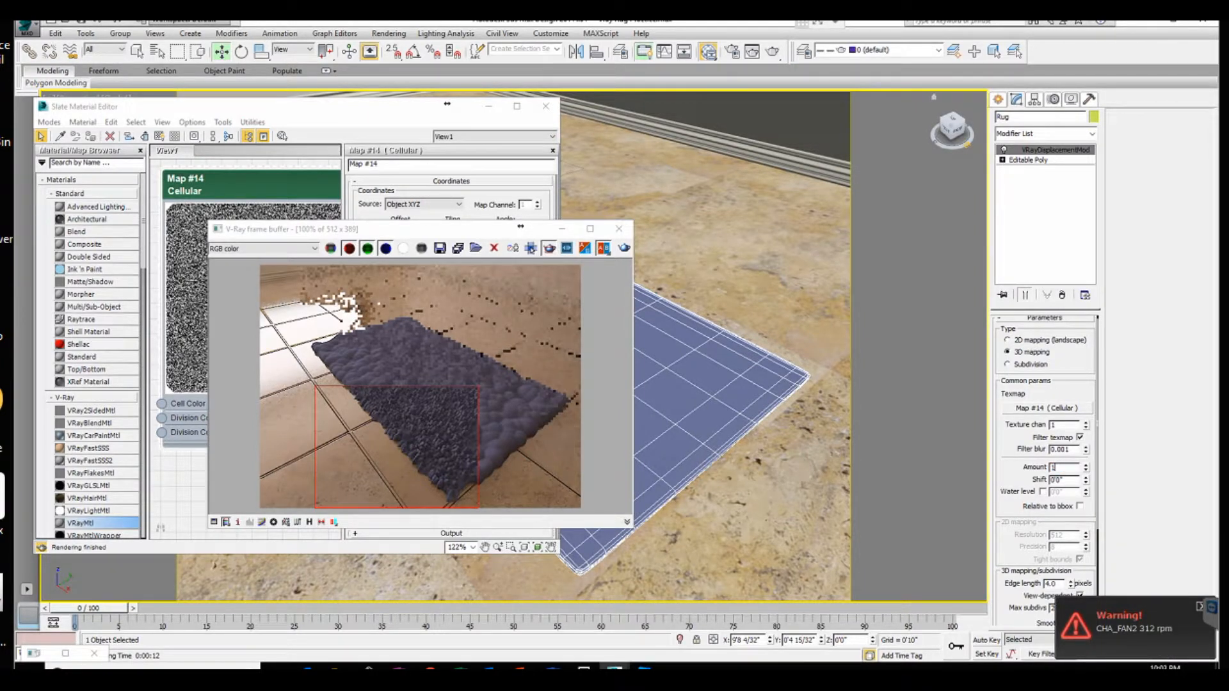
text(.5")
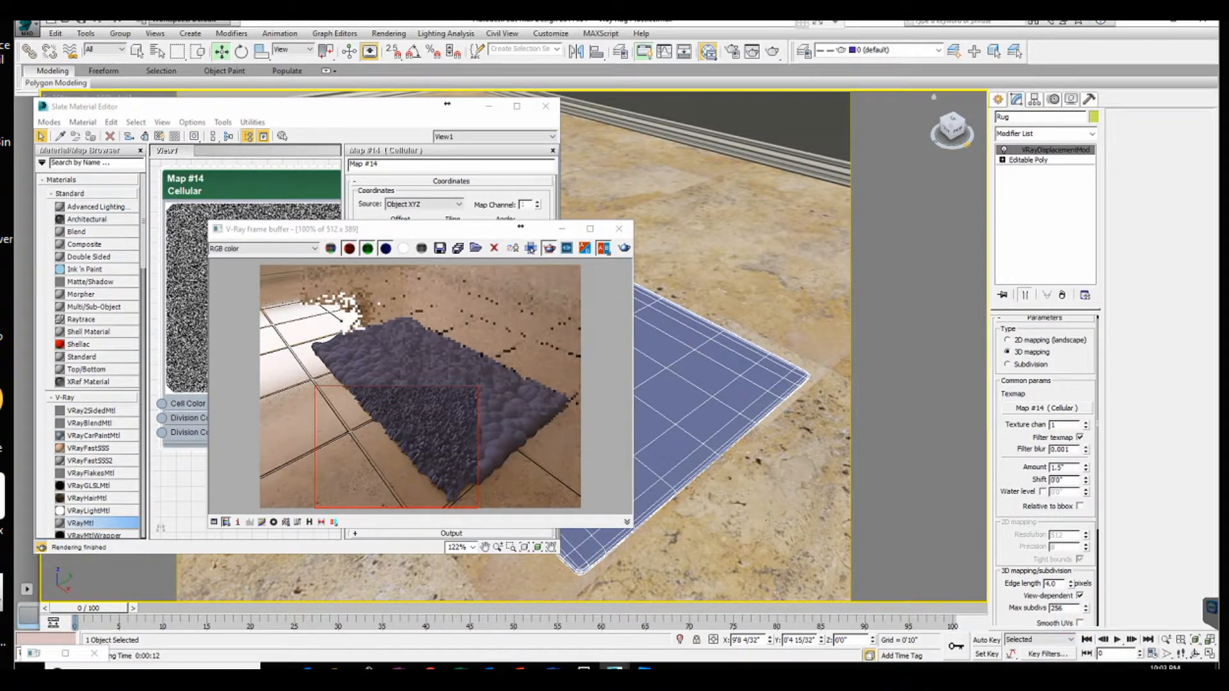
key(Return)
click(530, 248)
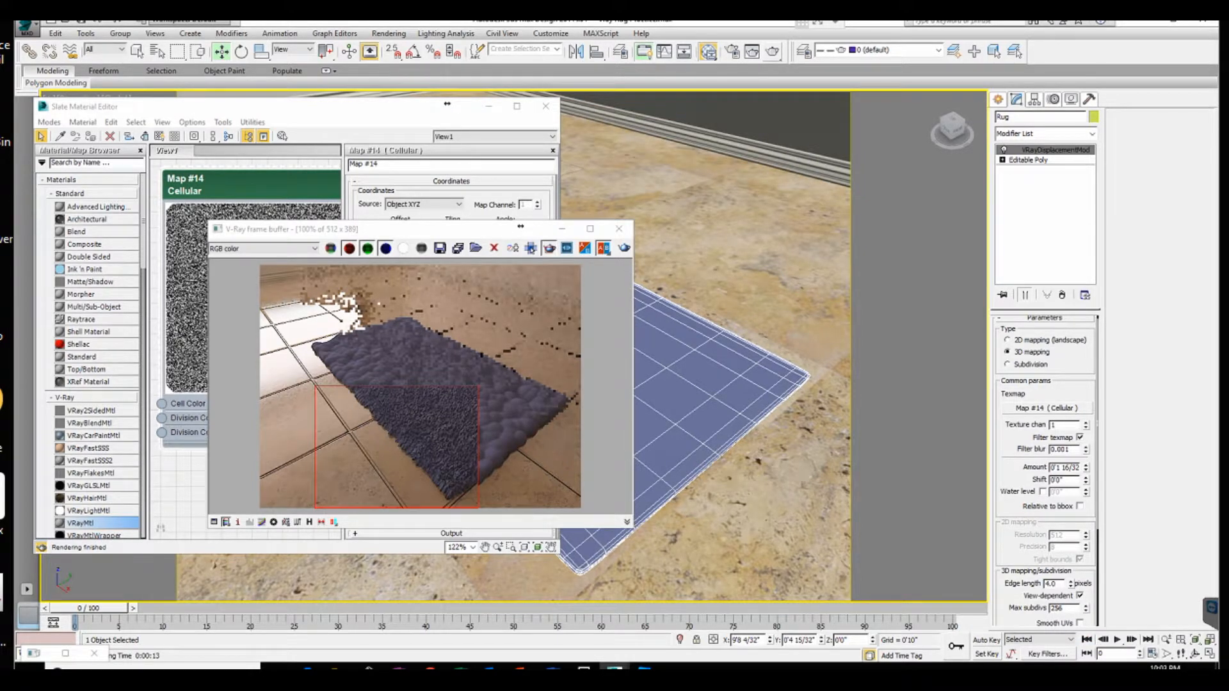
scroll(437, 444, up, 1)
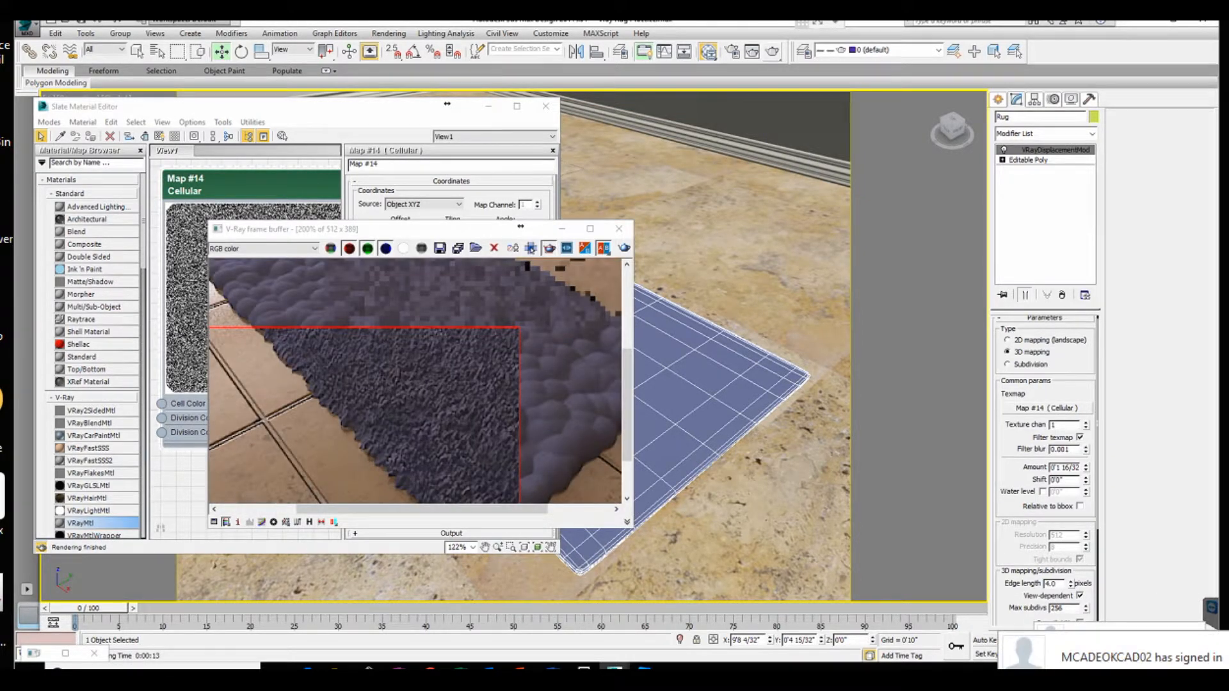
scroll(420, 386, down, 1)
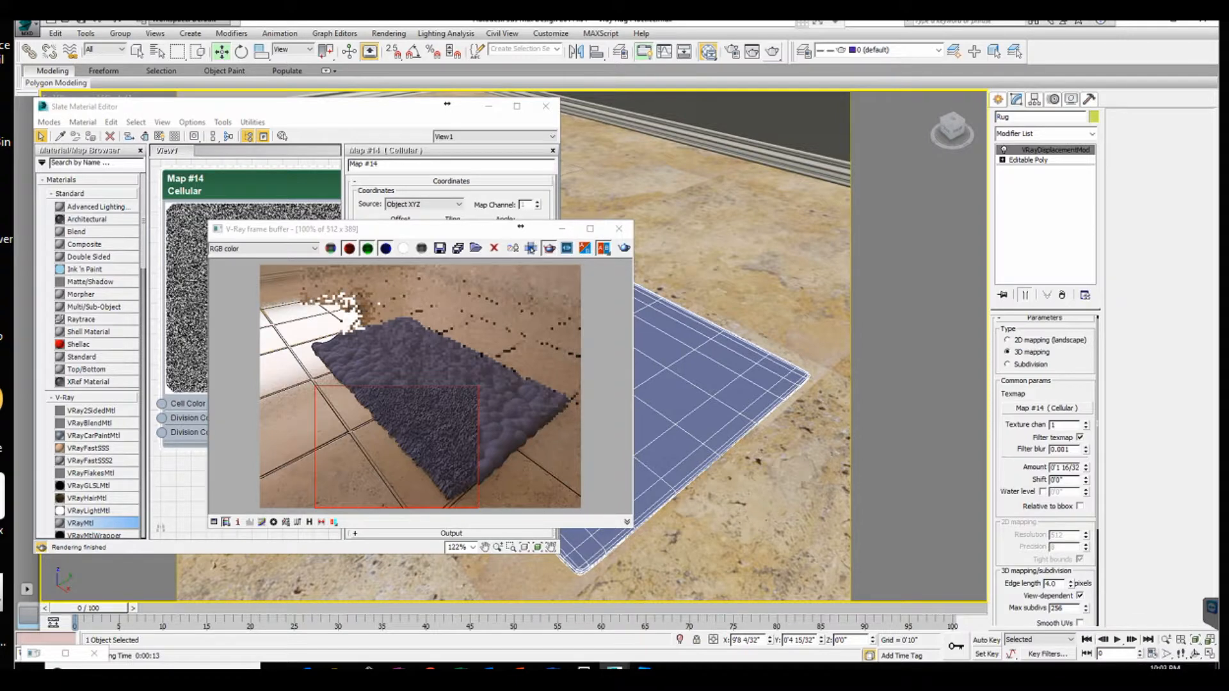
Turn off the render region, render the full rug view, and place the V-Ray frame buffer clear of the material editor
click(531, 249)
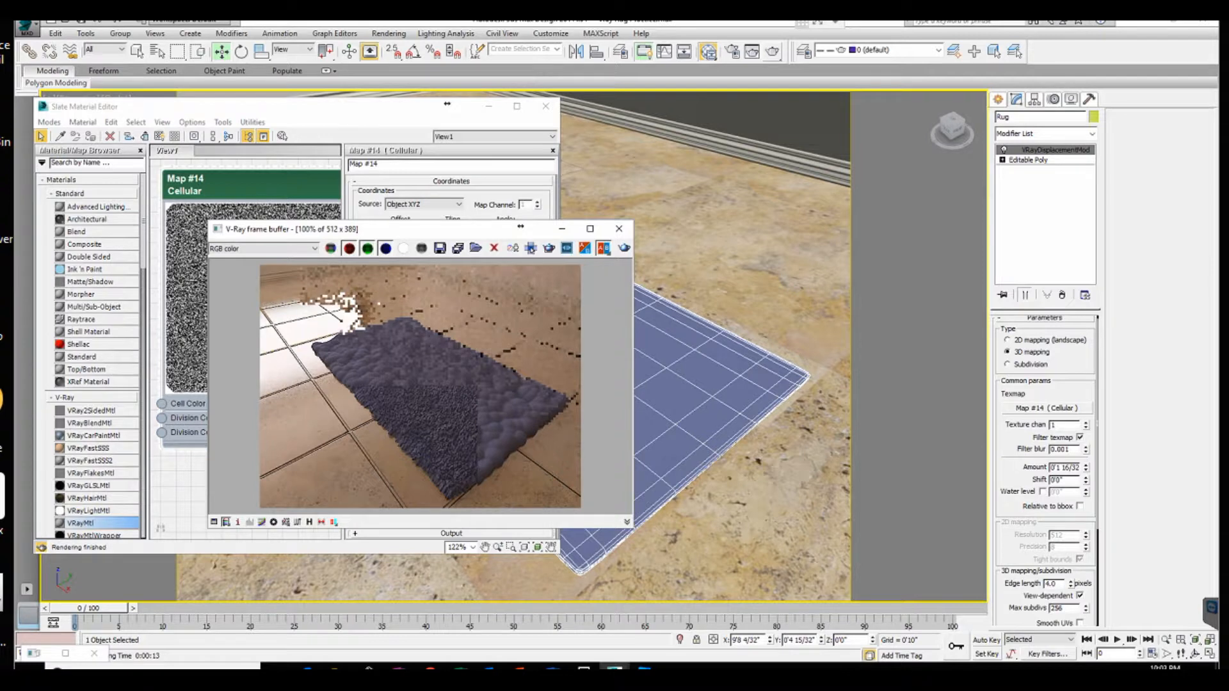
click(619, 228)
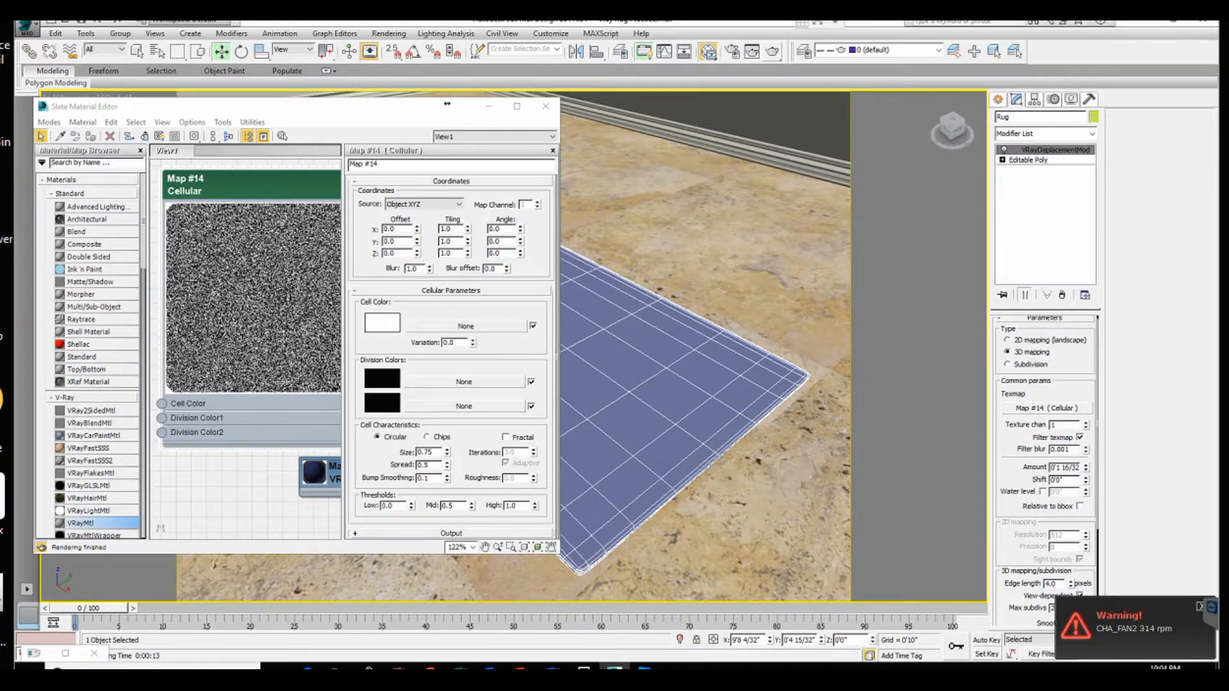
click(772, 51)
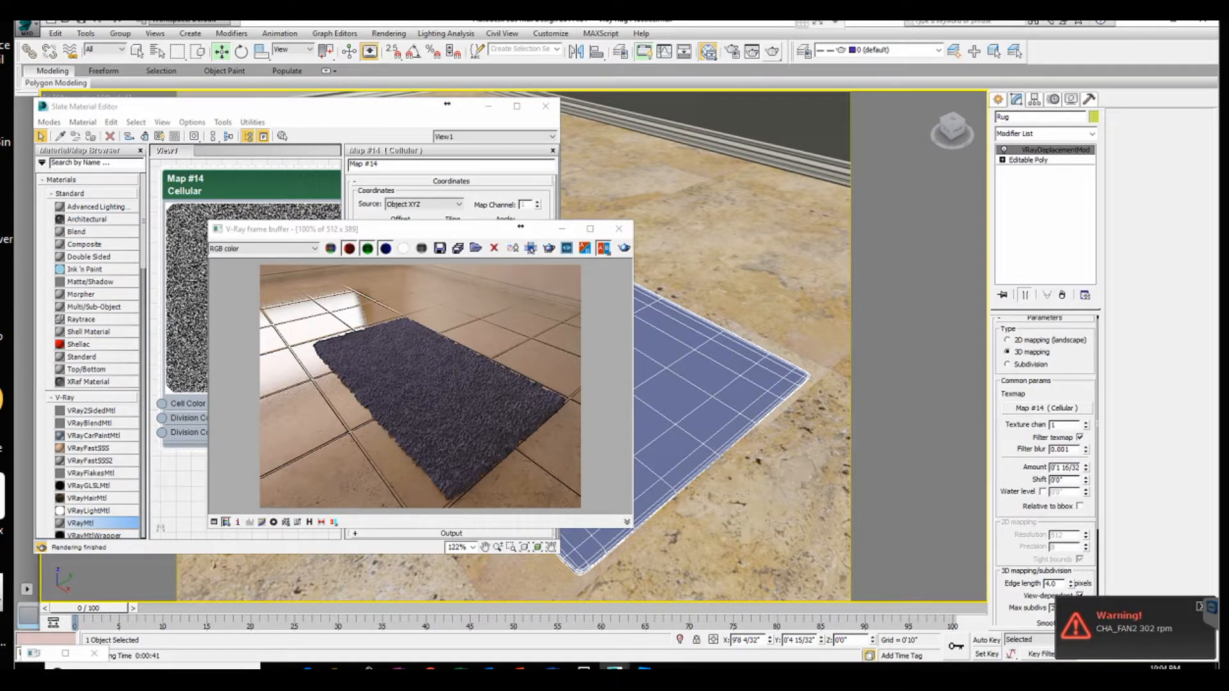
drag(409, 229, 487, 229)
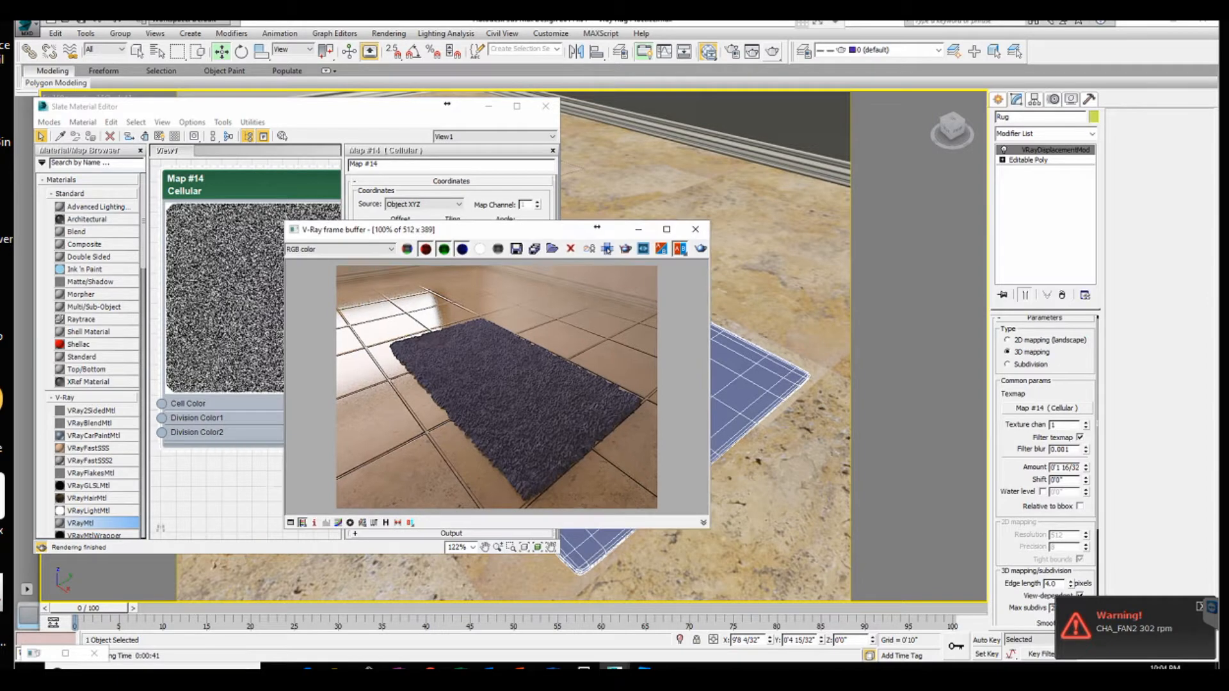
drag(596, 226, 532, 226)
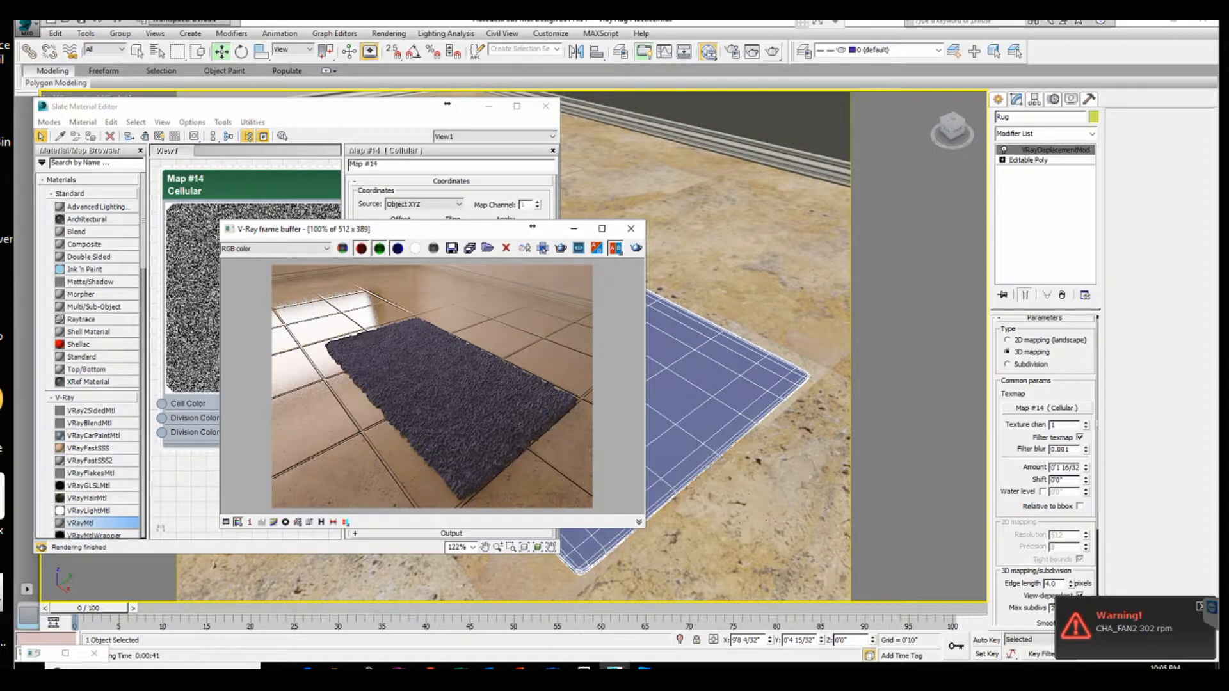
drag(532, 227, 700, 246)
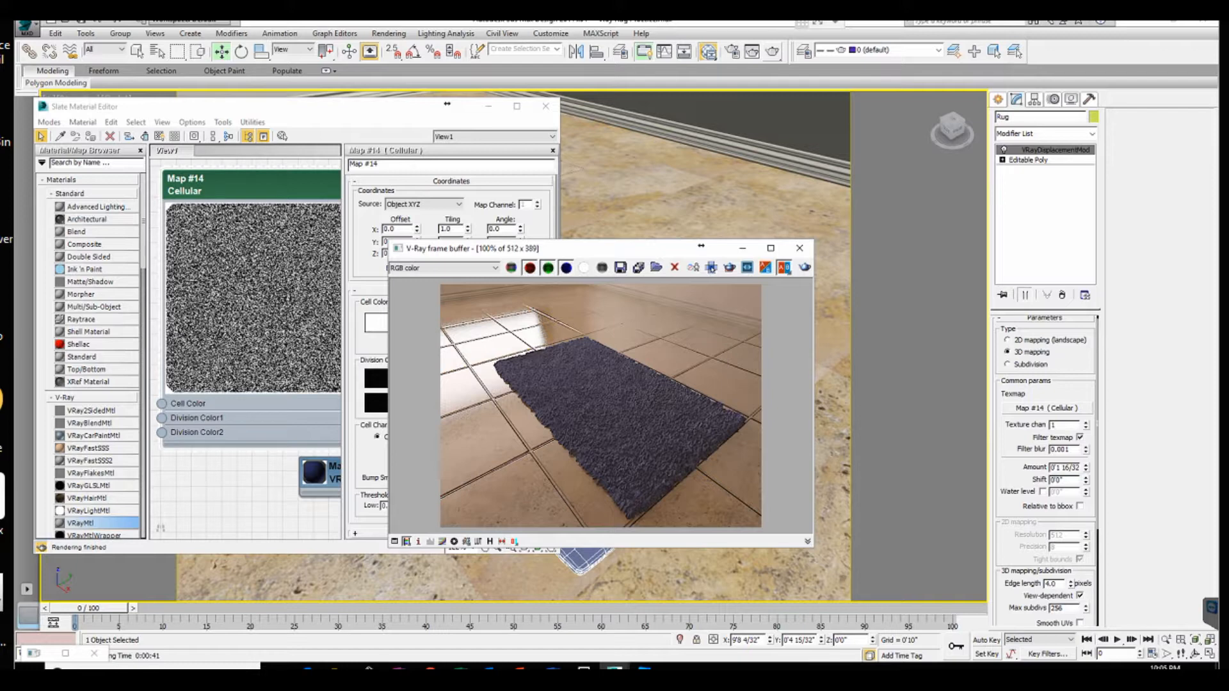
drag(634, 248, 763, 285)
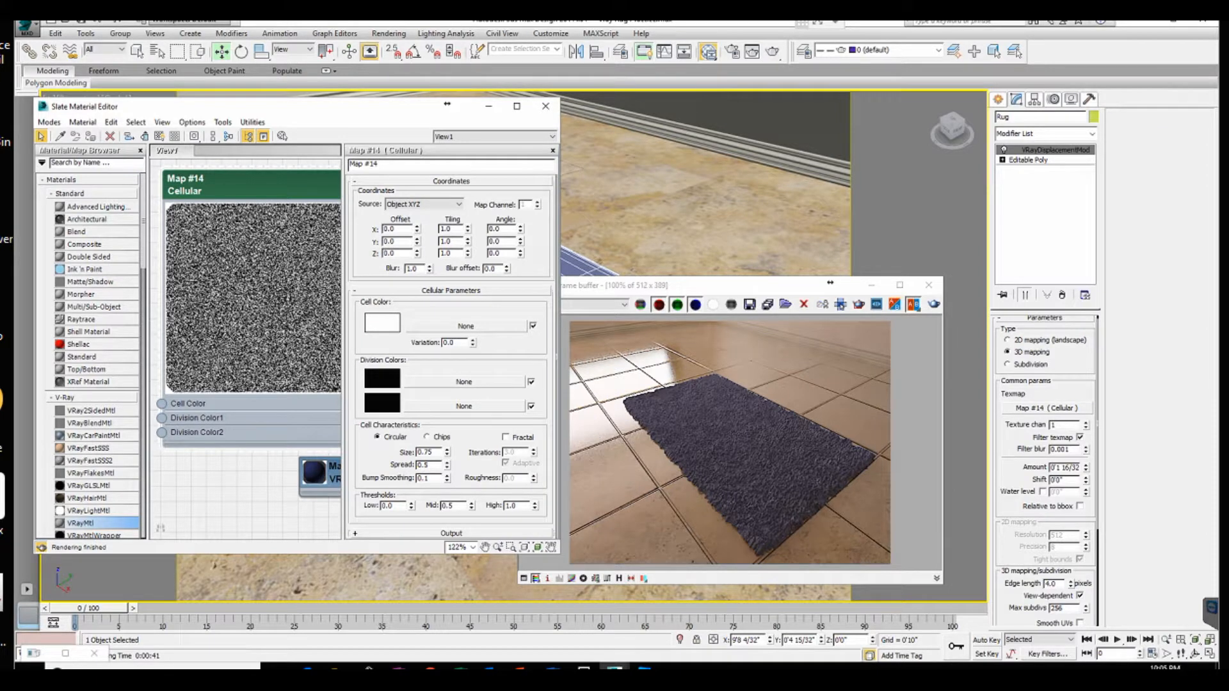
Tidy the enlarged material editor by collapsing the Cellular map node and moving the dark blue Material #48 clear of the other nodes
drag(275, 301, 229, 316)
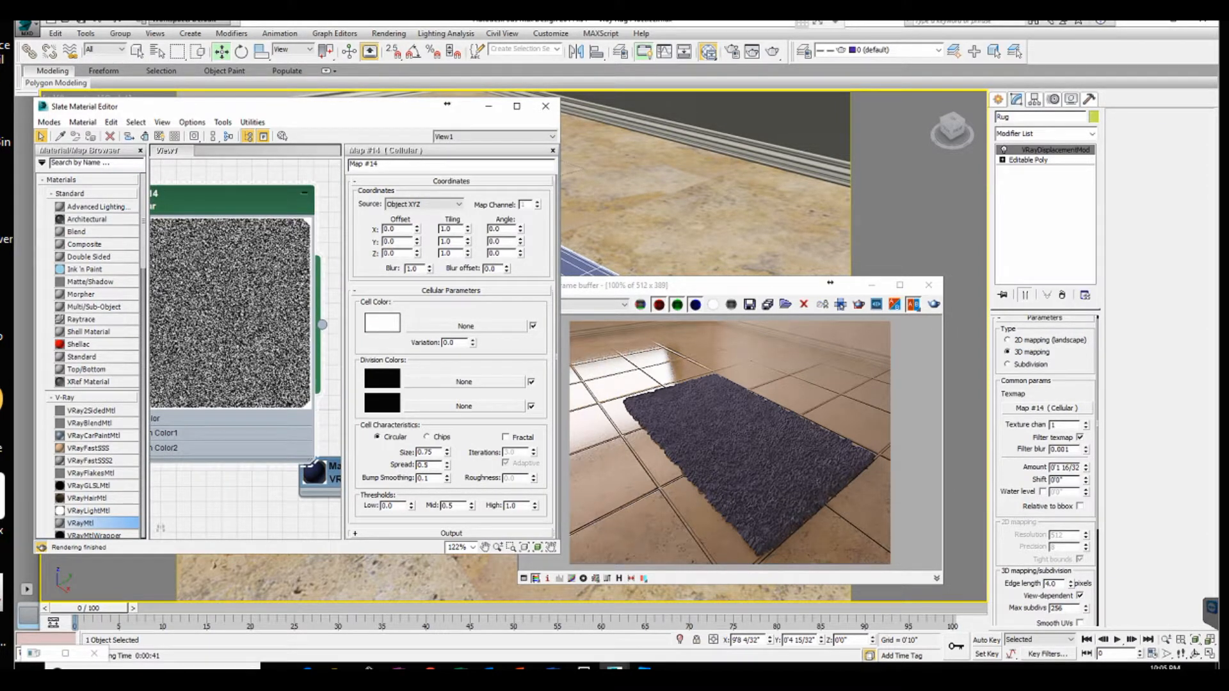
click(304, 192)
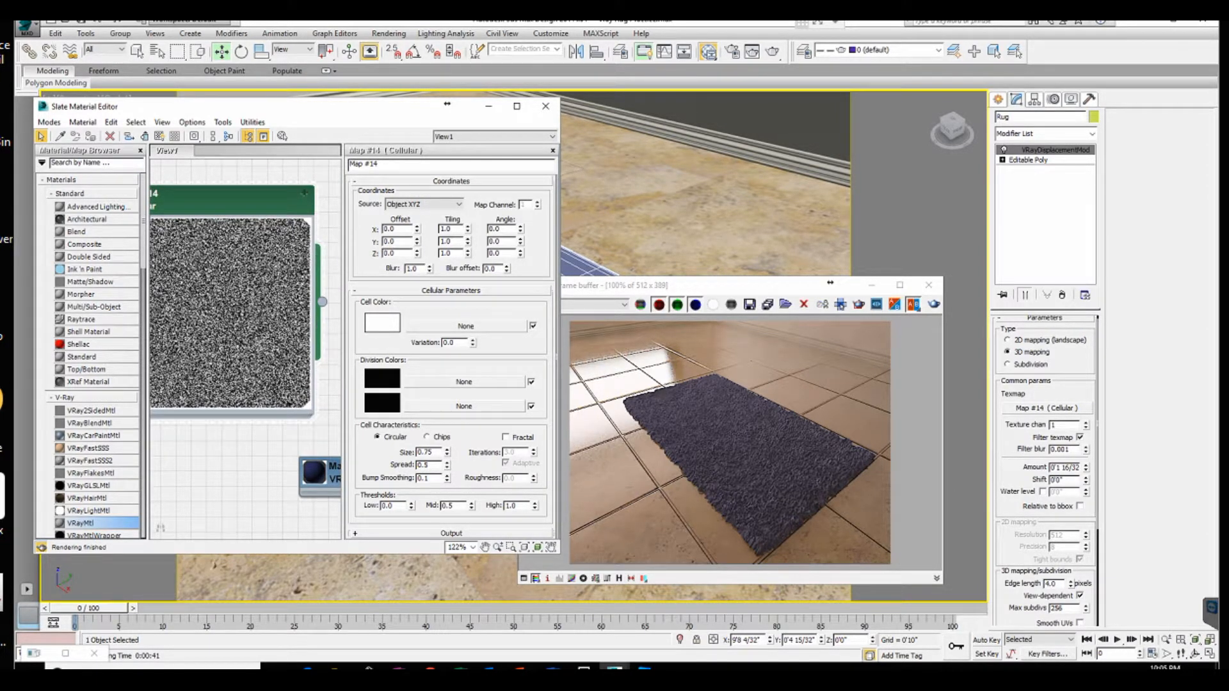
double_click(230, 312)
scroll(276, 319, down, 1)
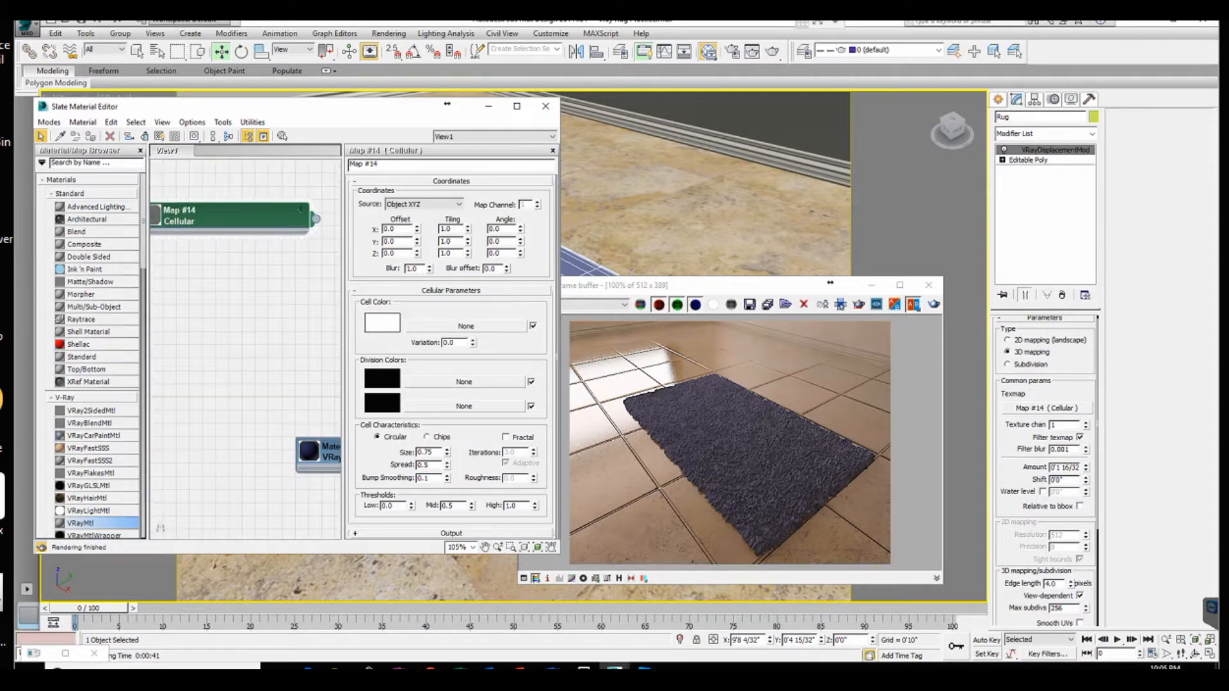
click(517, 106)
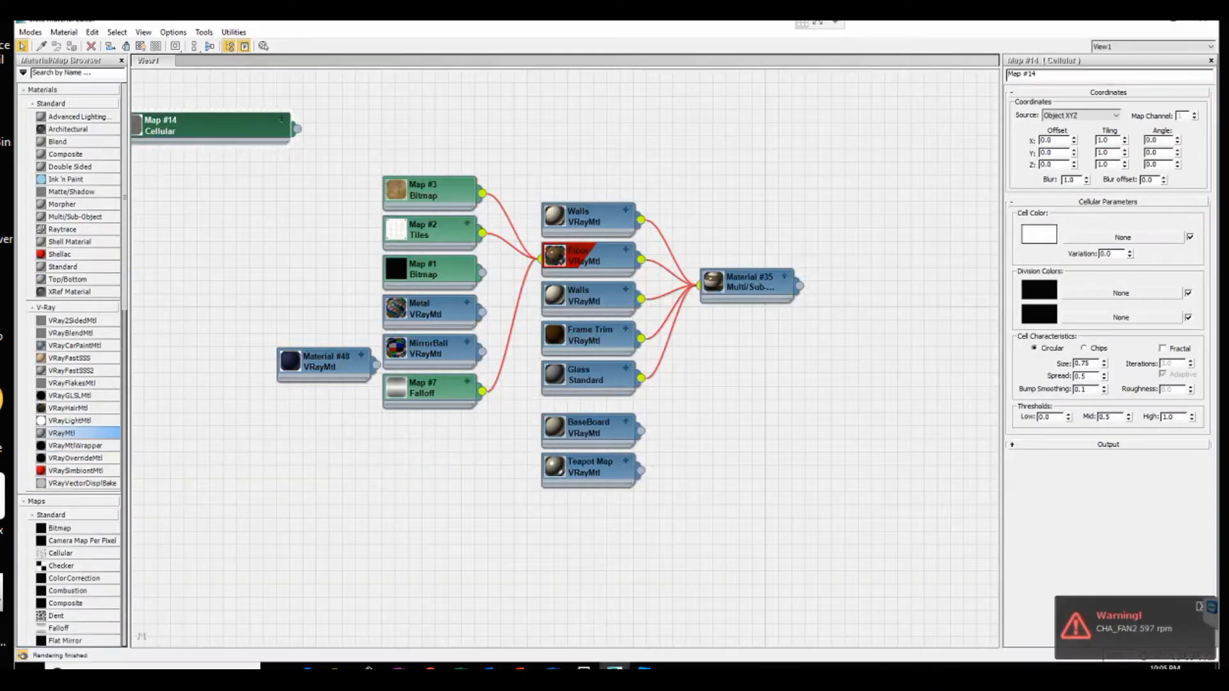
middle_drag(548, 320, 490, 287)
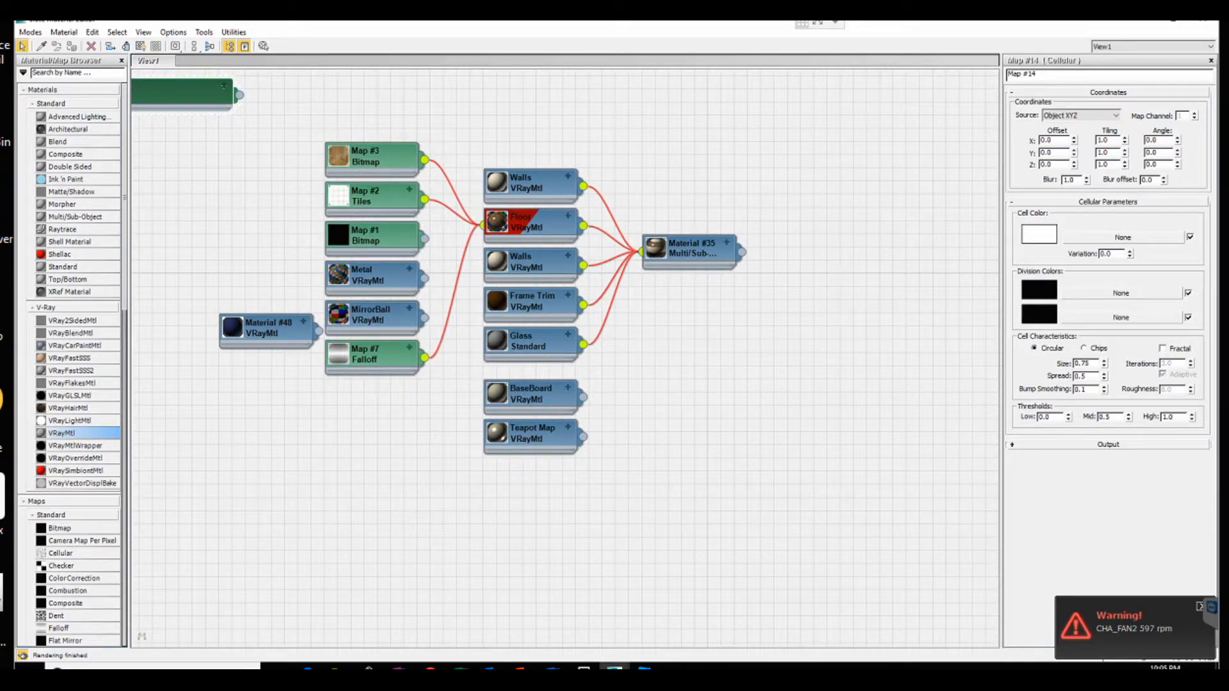
drag(268, 321, 228, 440)
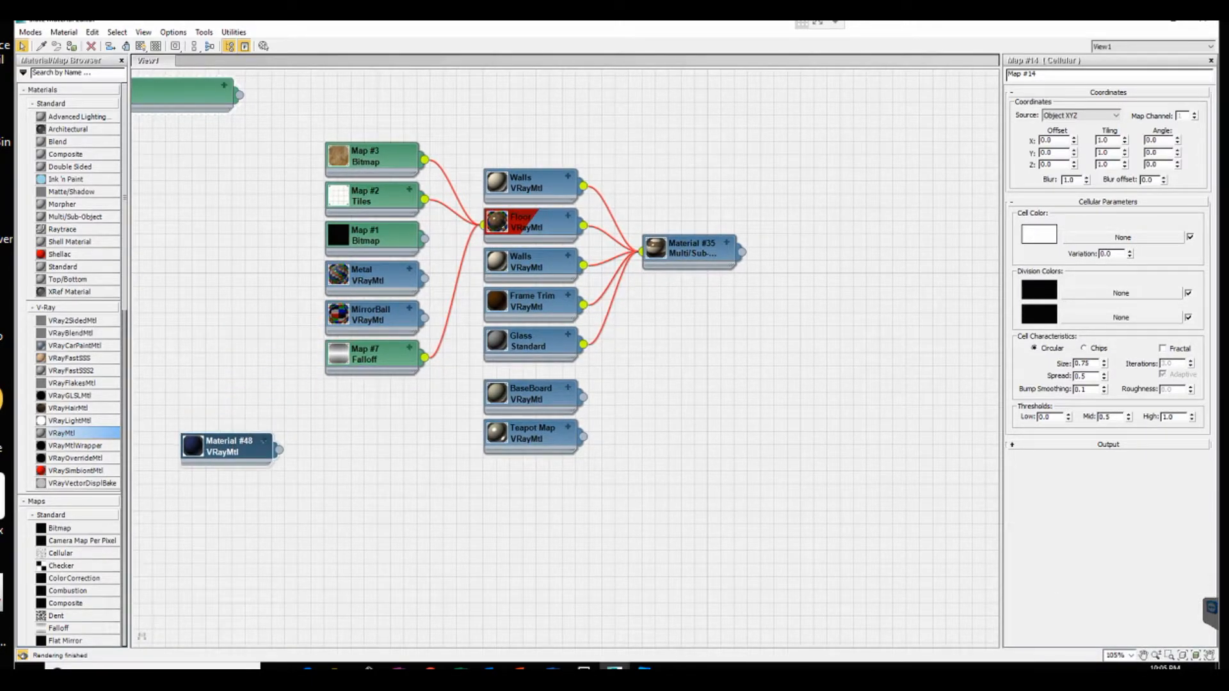
Assign the rug5 image from the MCADE_Rugs folder as a Bitmap map to the diffuse of Material #48
double_click(228, 446)
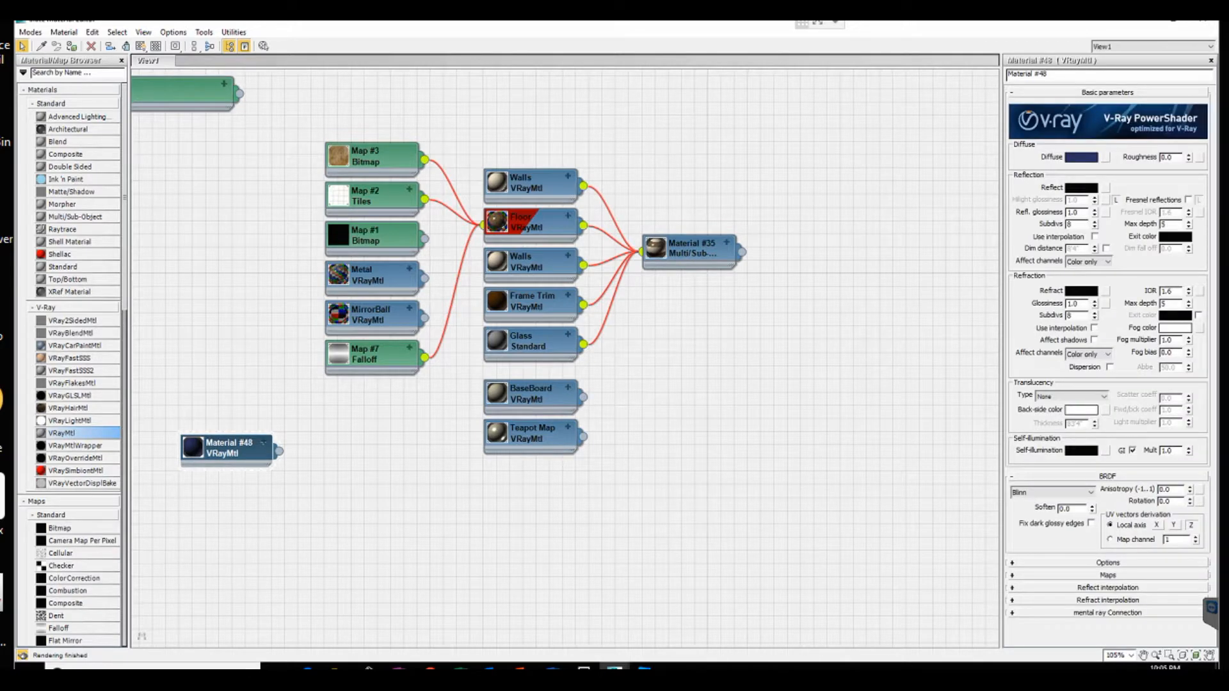
click(1105, 157)
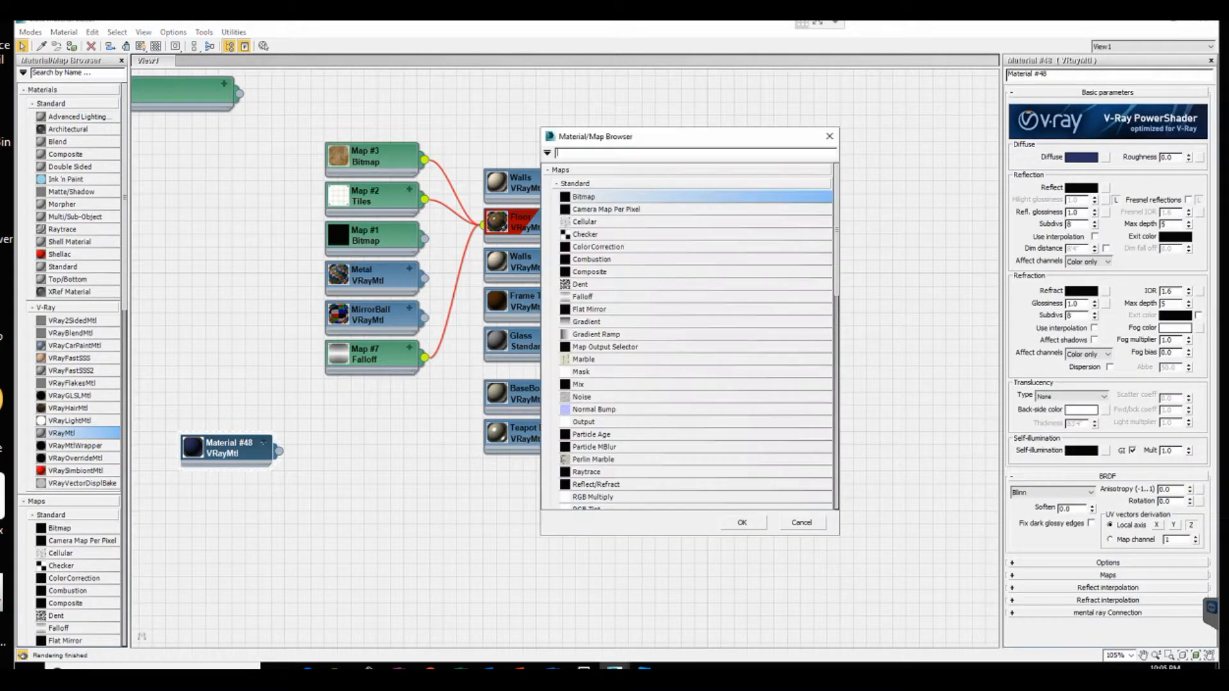
double_click(583, 197)
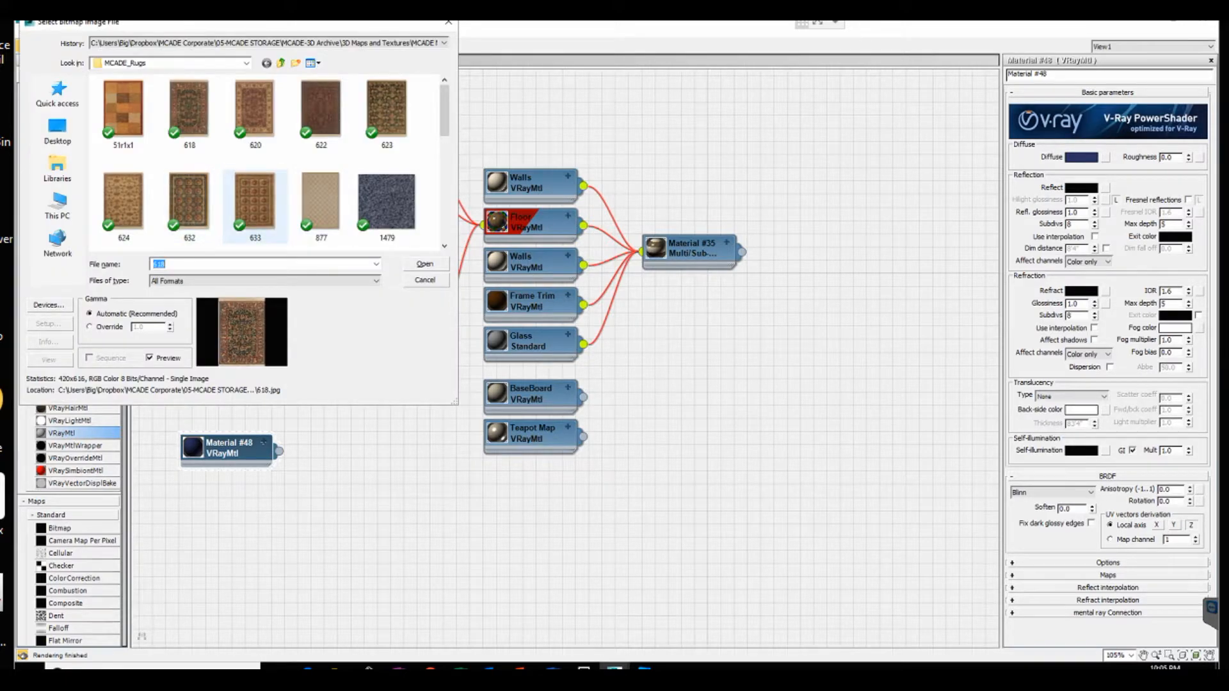
scroll(255, 205, down, 10)
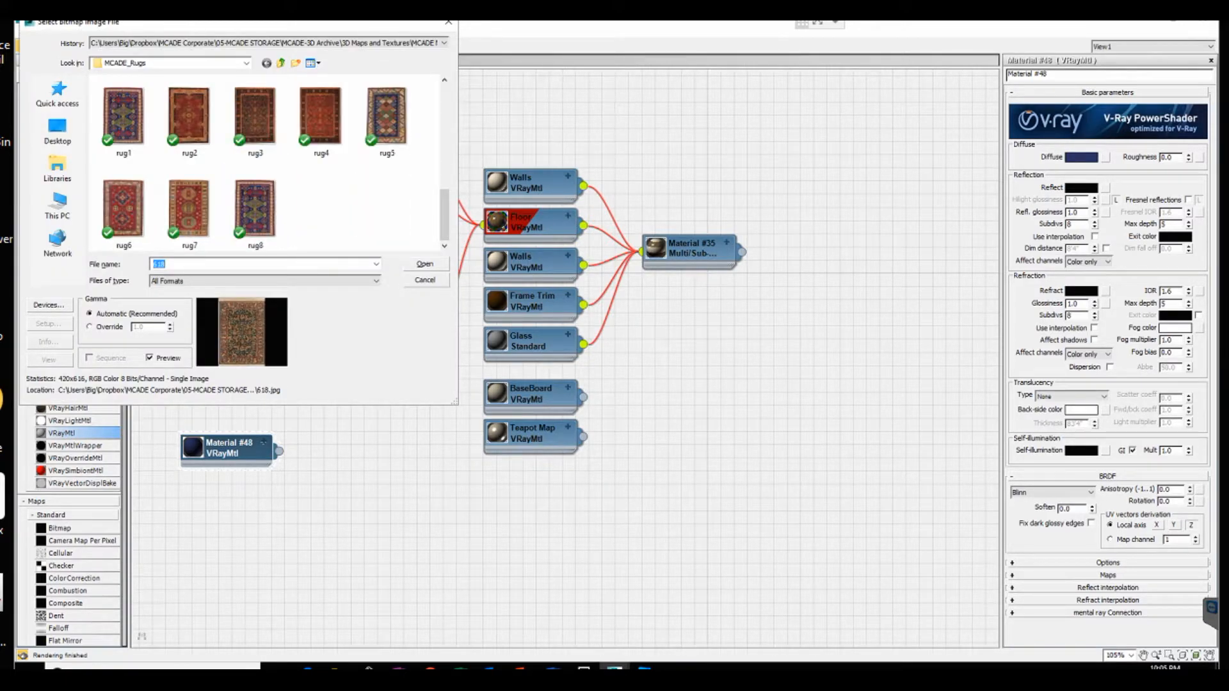
scroll(266, 166, up, 1)
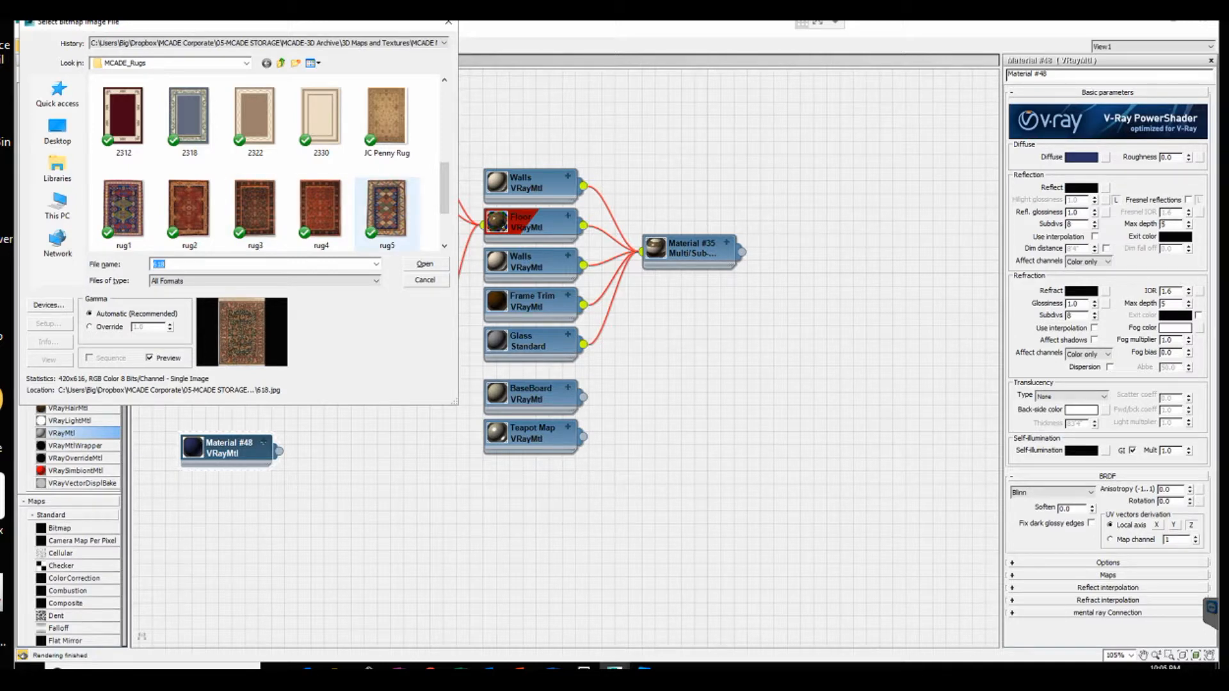
click(386, 211)
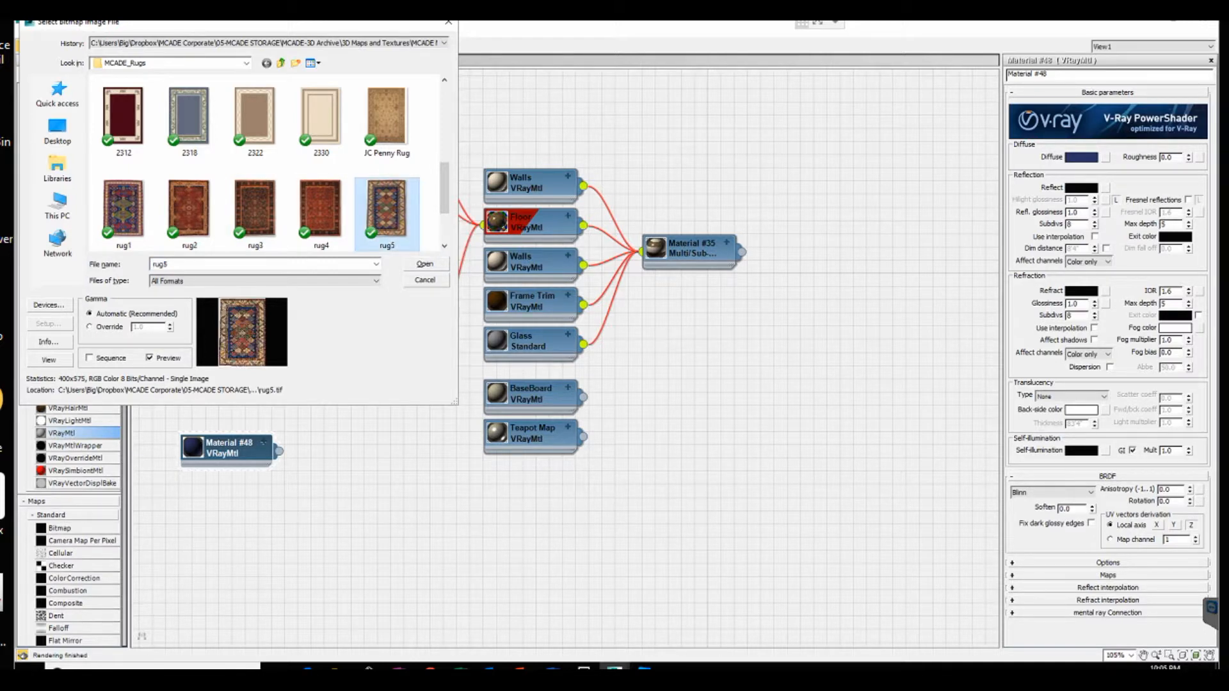
key(Return)
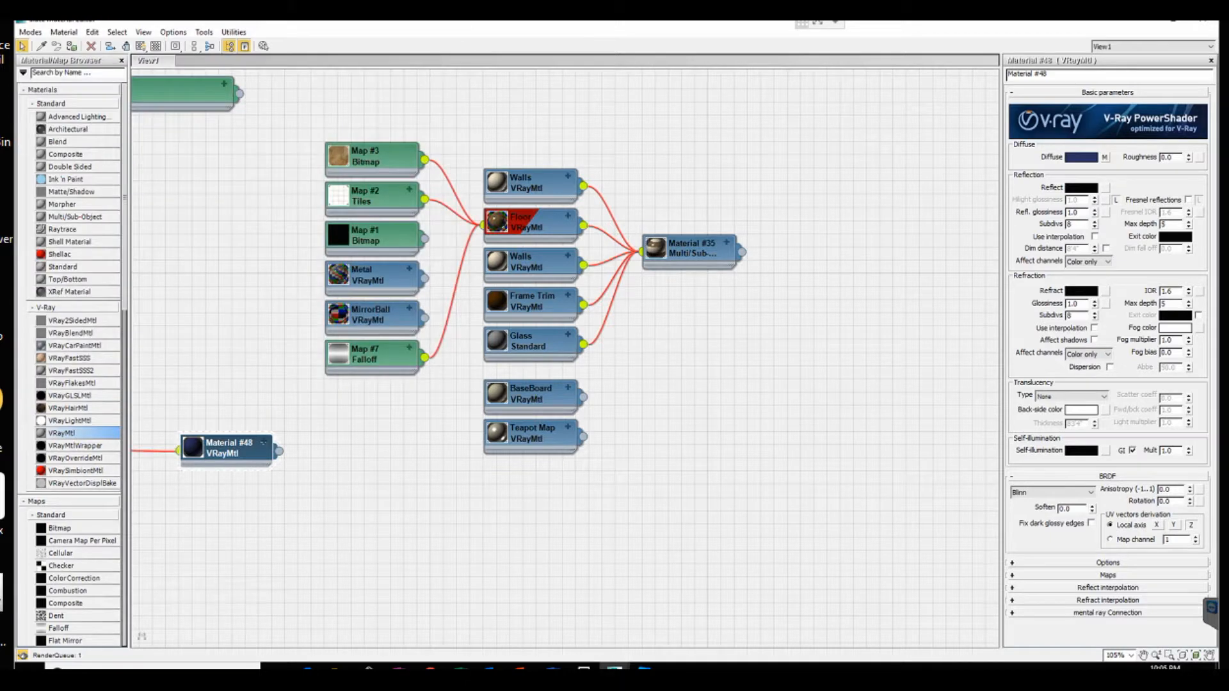
Display the rug5 bitmap on the rug in the viewport and restore the material editor to its smaller size
click(1104, 157)
click(140, 46)
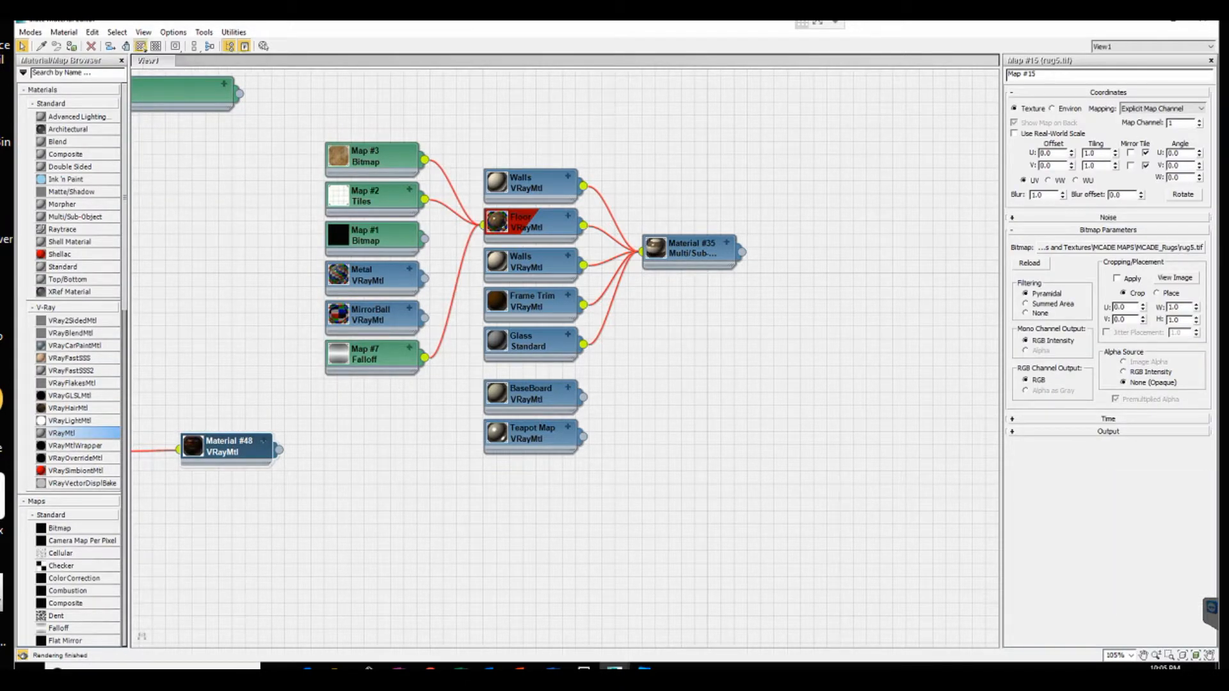
click(1174, 21)
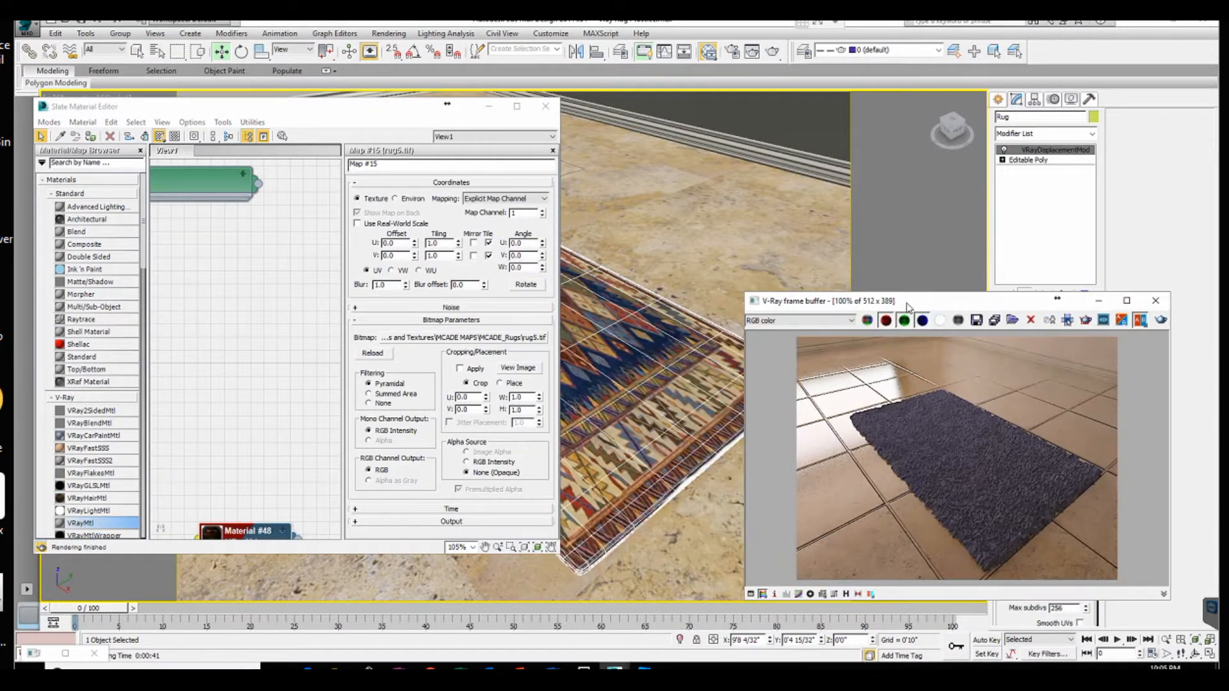
Close the material editor and render the patterned rug, moving the frame buffer to uncover the displacement parameters
drag(385, 115, 513, 134)
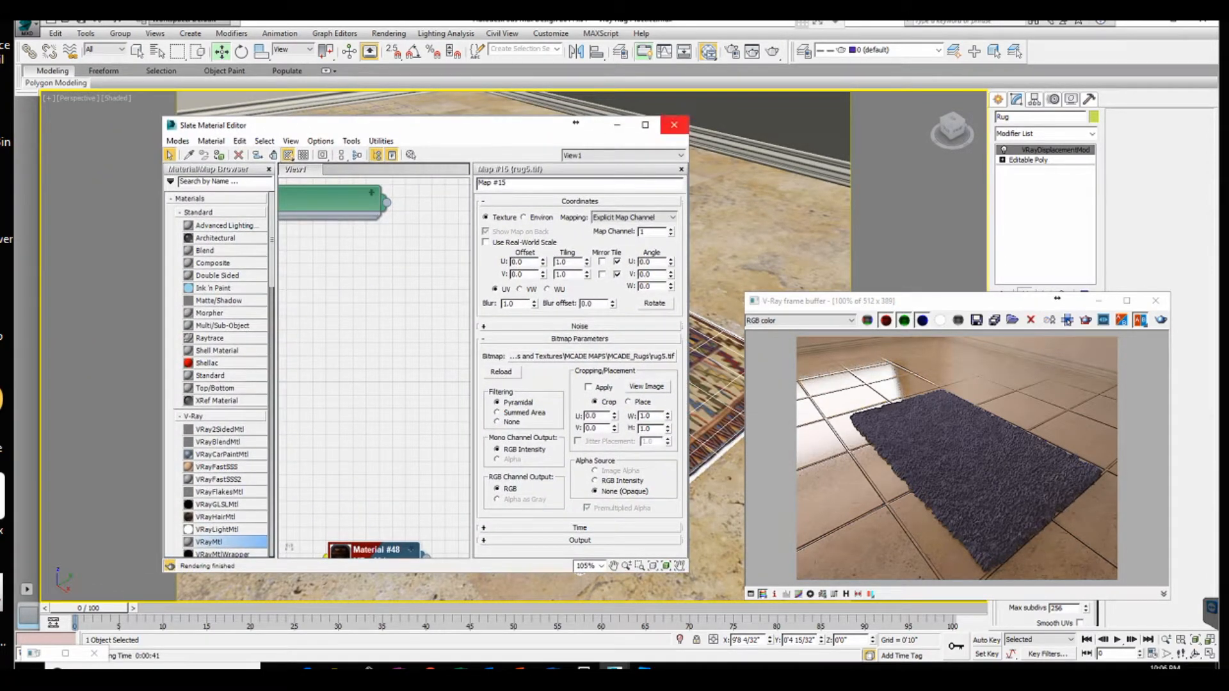
click(674, 125)
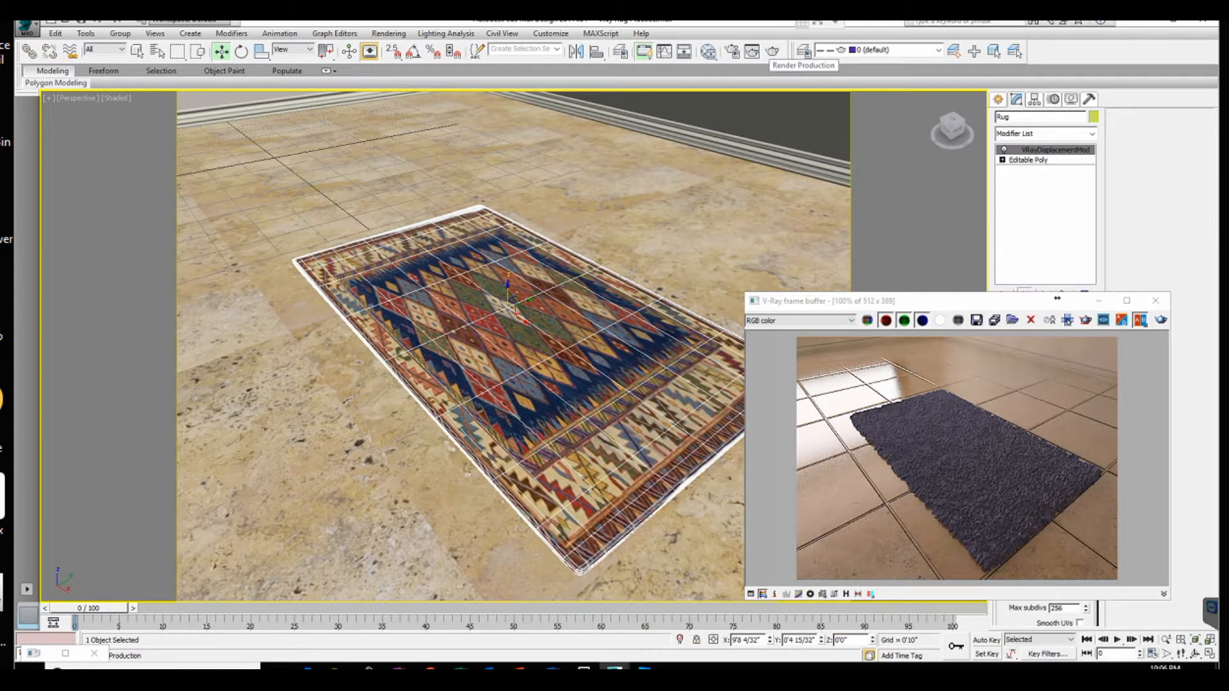
click(772, 51)
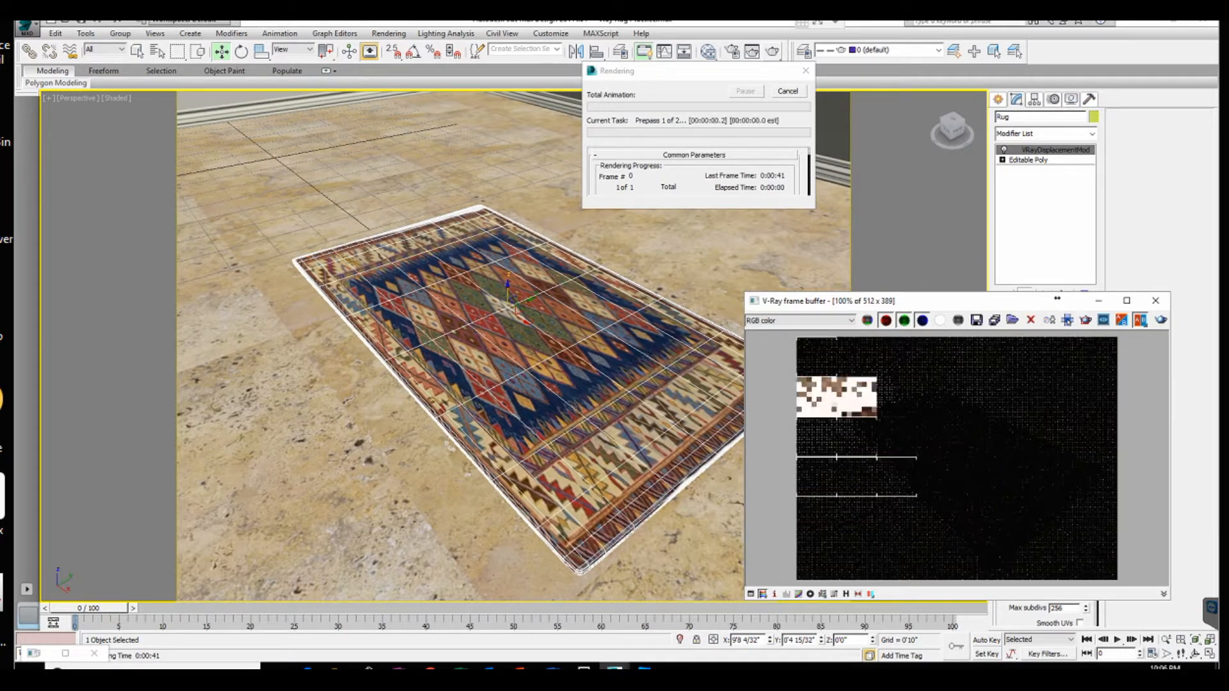
drag(1057, 299, 398, 189)
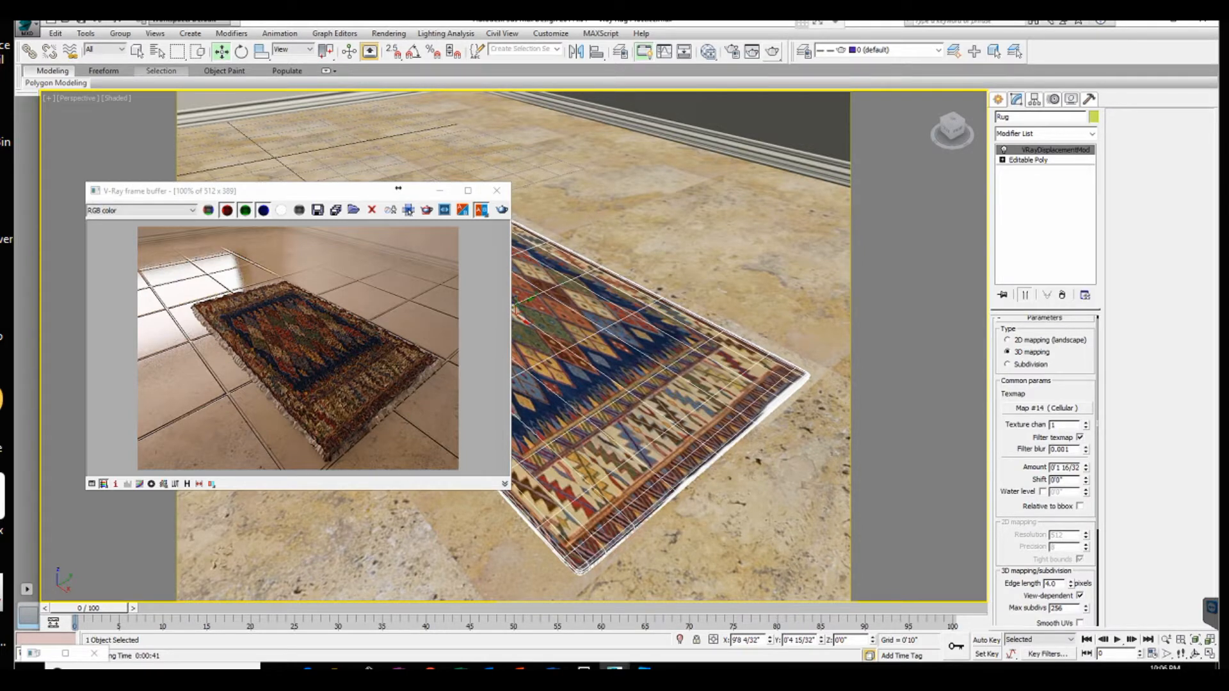
Unhide the Chair Table and Sofa Group by name
right_click(598, 173)
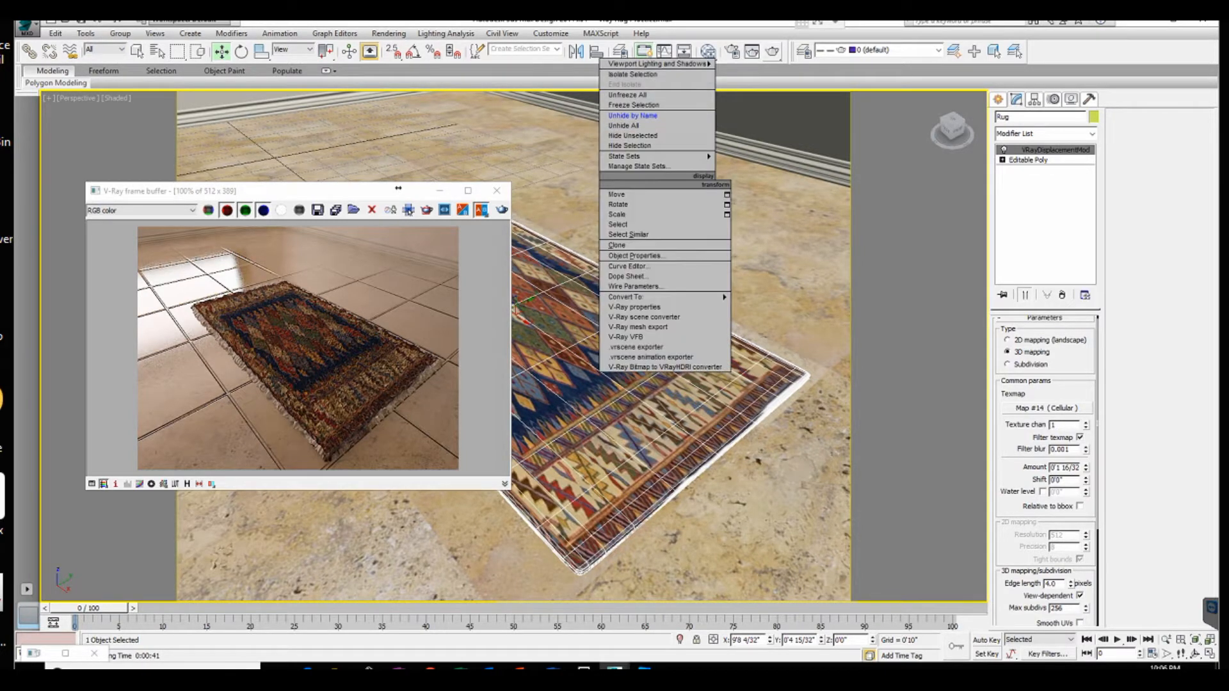
click(634, 125)
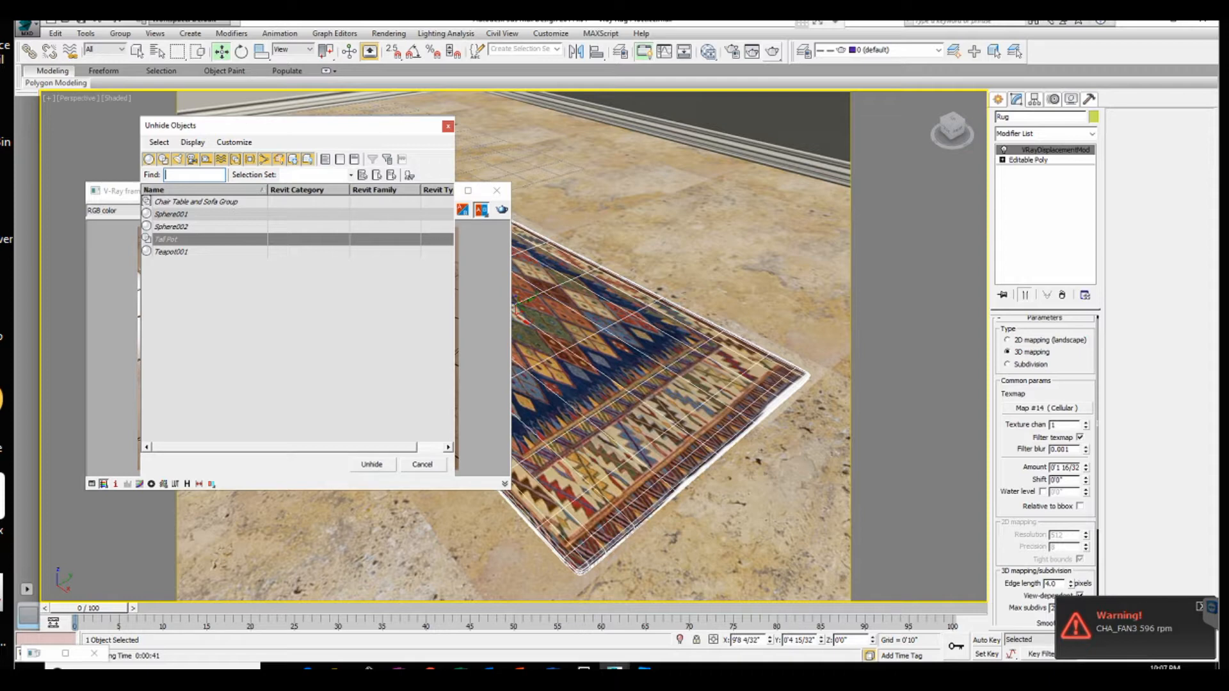
click(196, 201)
click(371, 464)
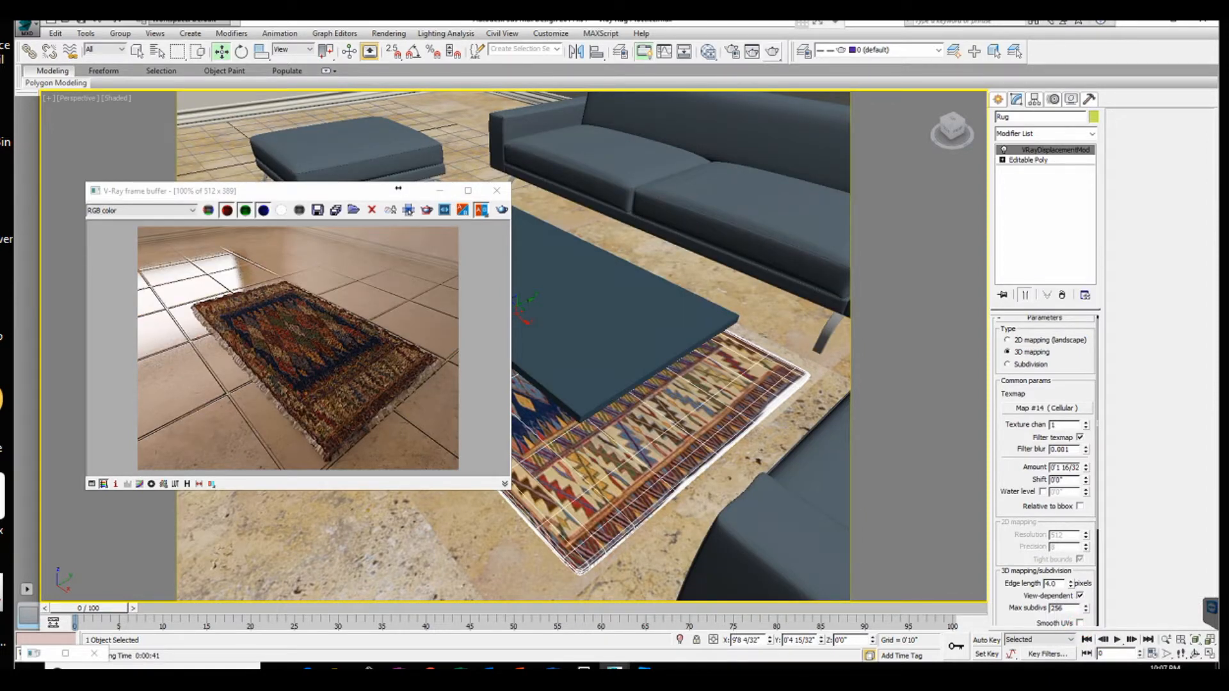
Render the perspective view with the rug and furniture, inspect the result full screen, and restore the frame buffer to its smaller size
click(496, 190)
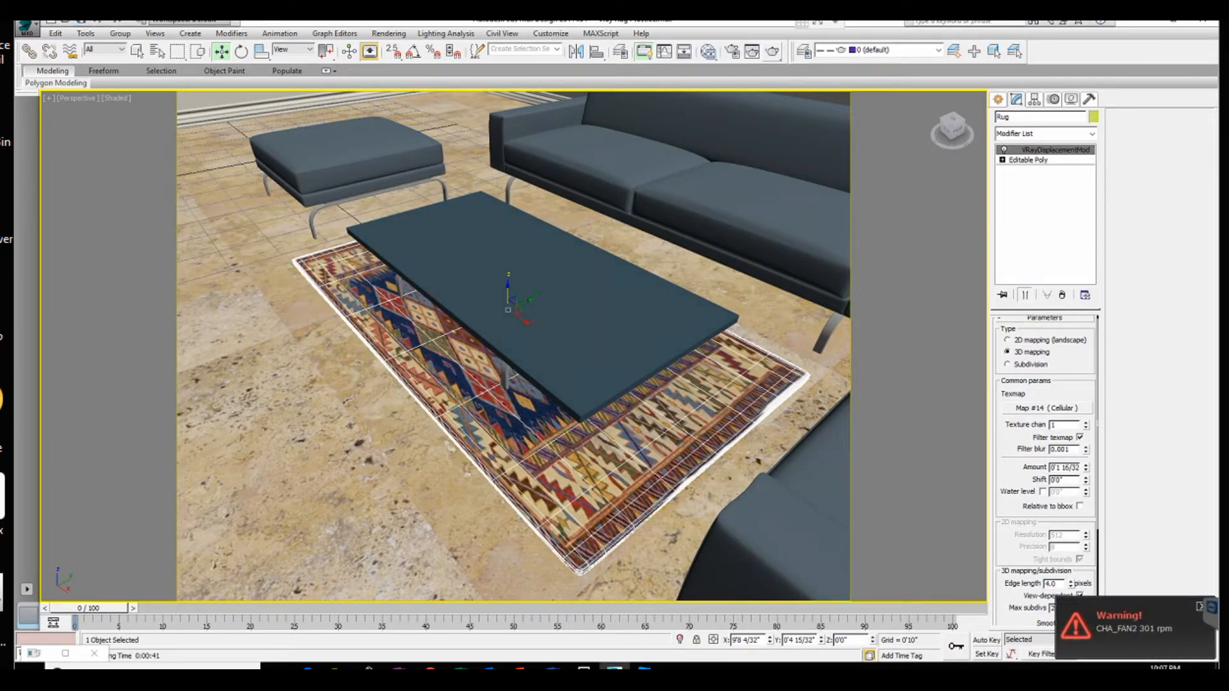
click(772, 52)
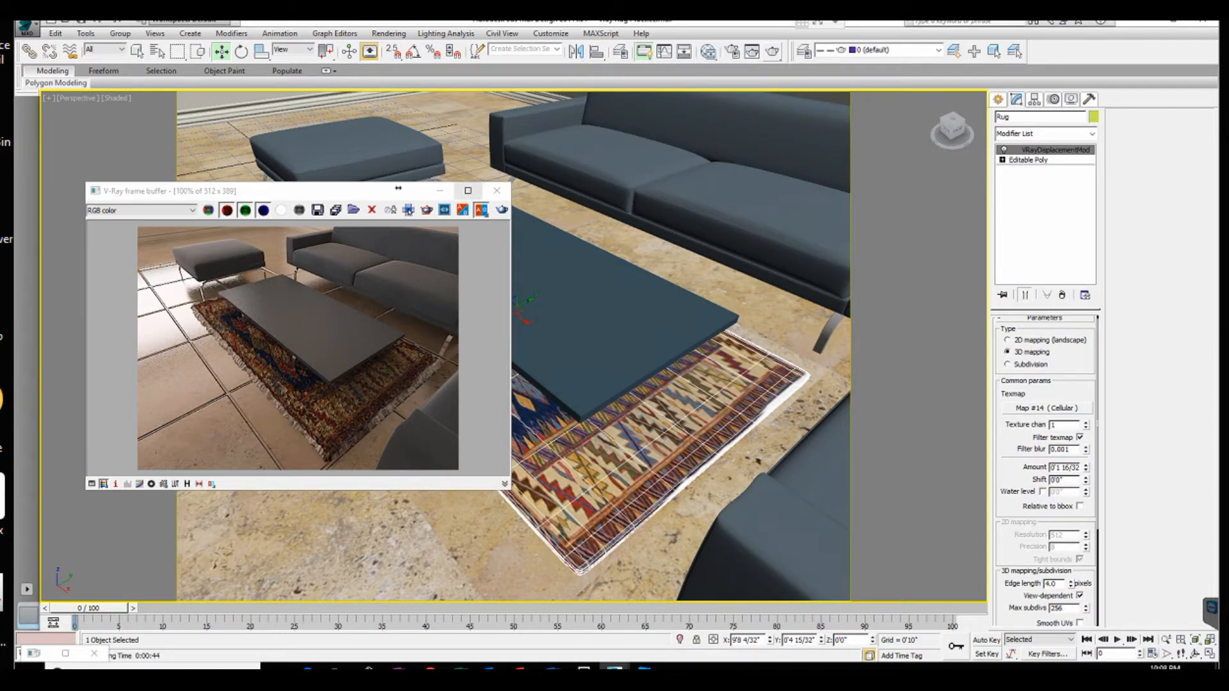
click(468, 190)
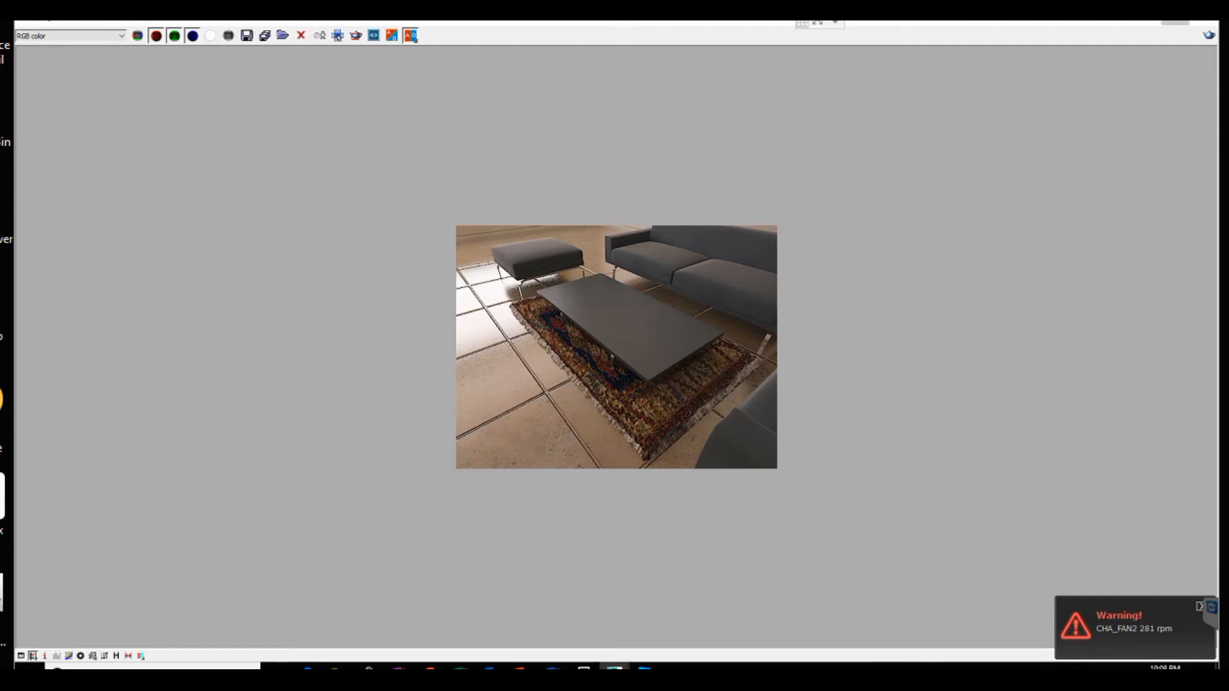
click(1175, 22)
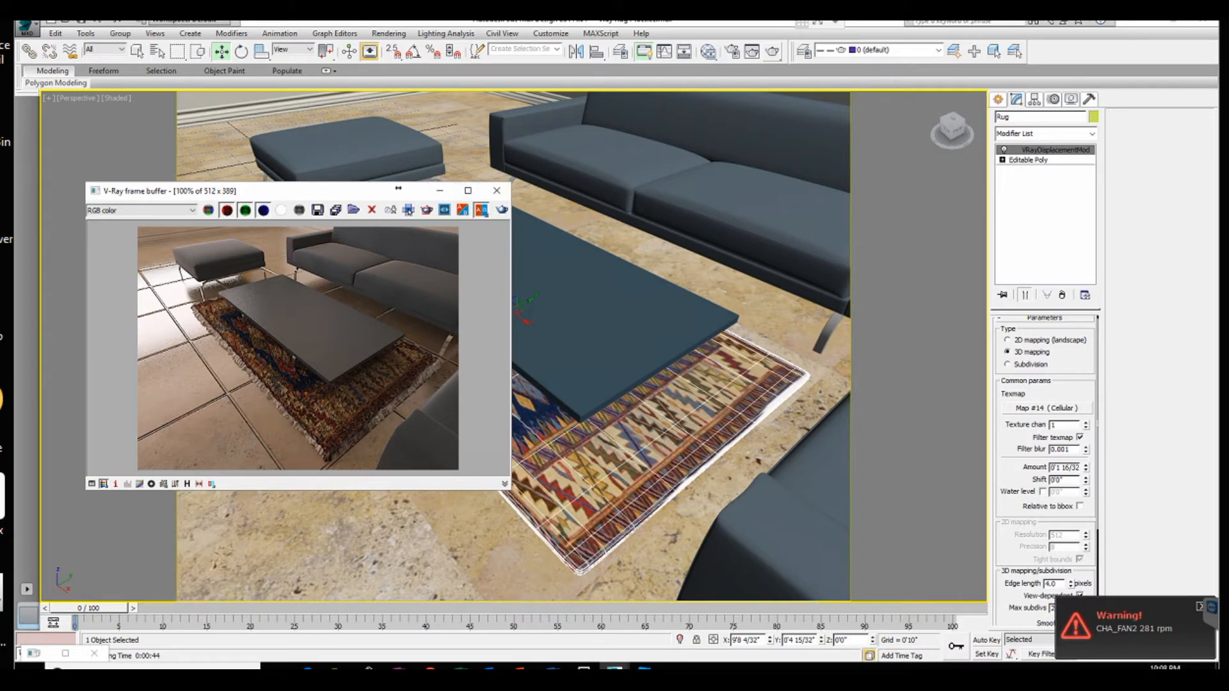
drag(1097, 423, 1096, 520)
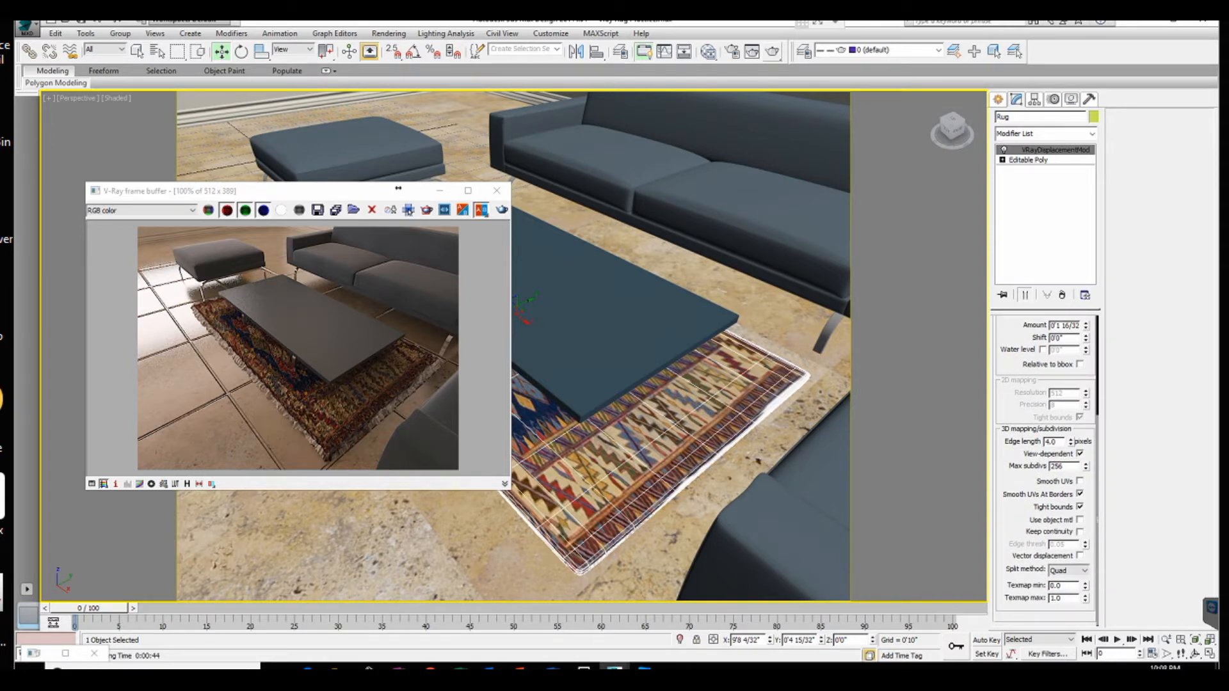
drag(1096, 519, 1097, 418)
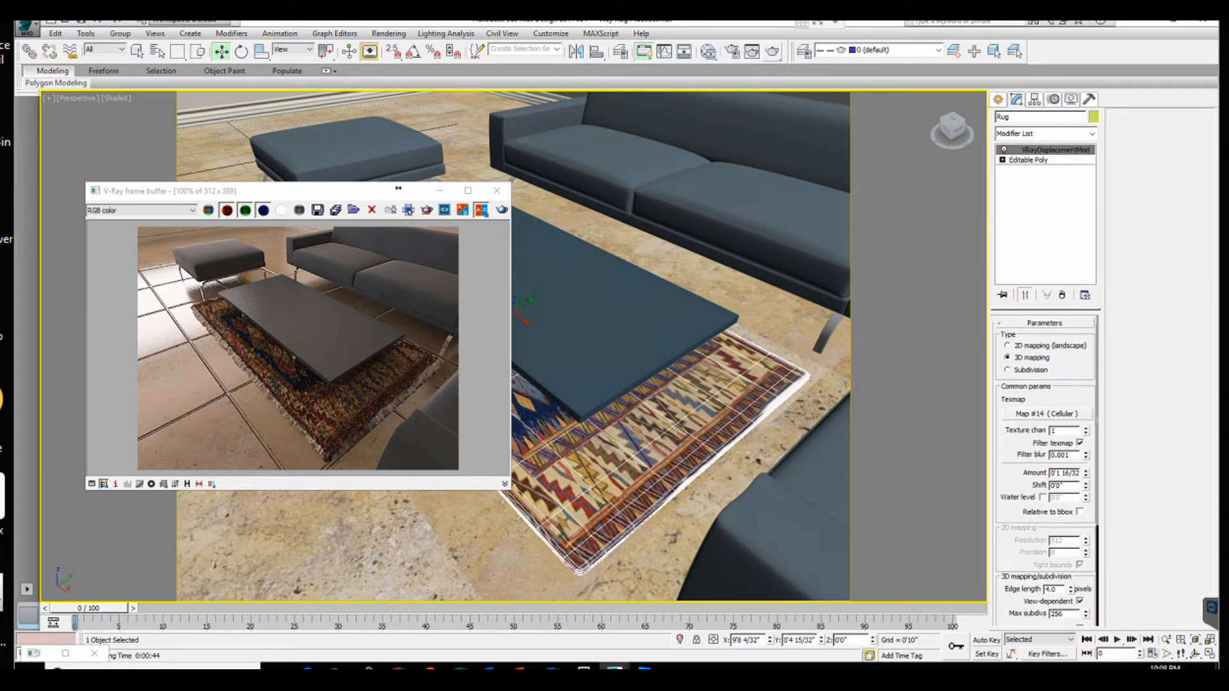